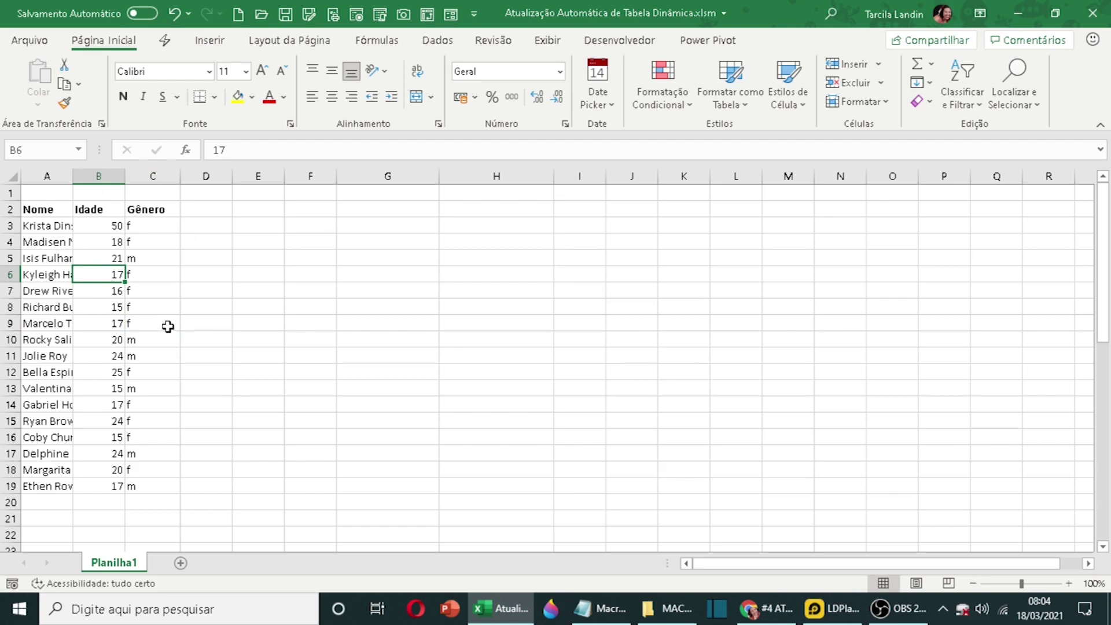
- Create a pivot table from Planilha1 A2:C19 at cell F8 of the same sheet, with Gênero as rows and Nome as values
click(219, 46)
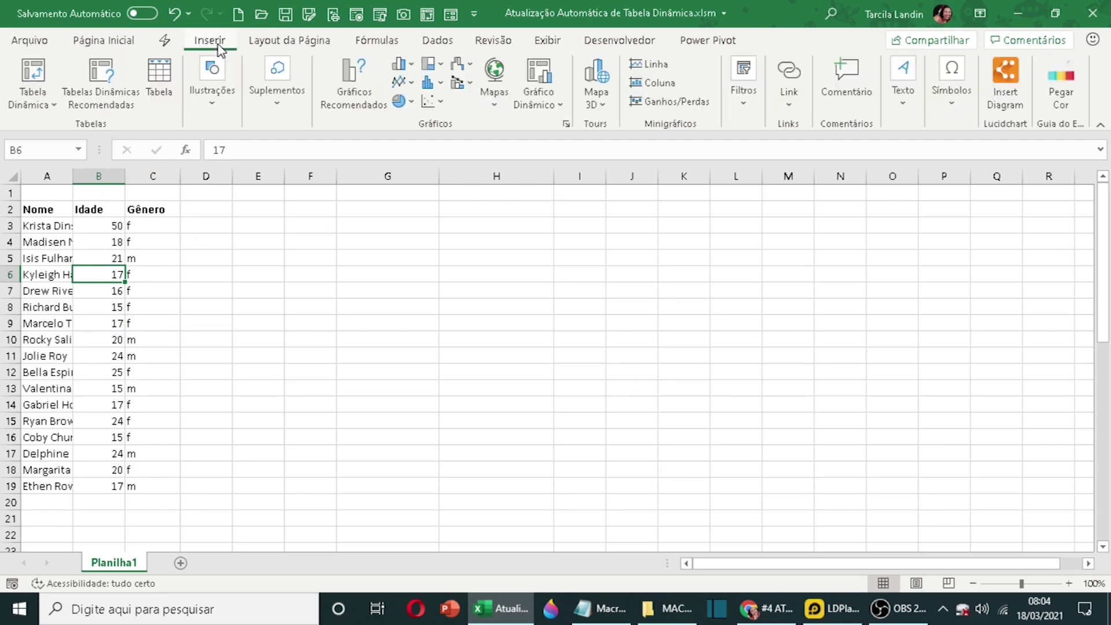
click(35, 81)
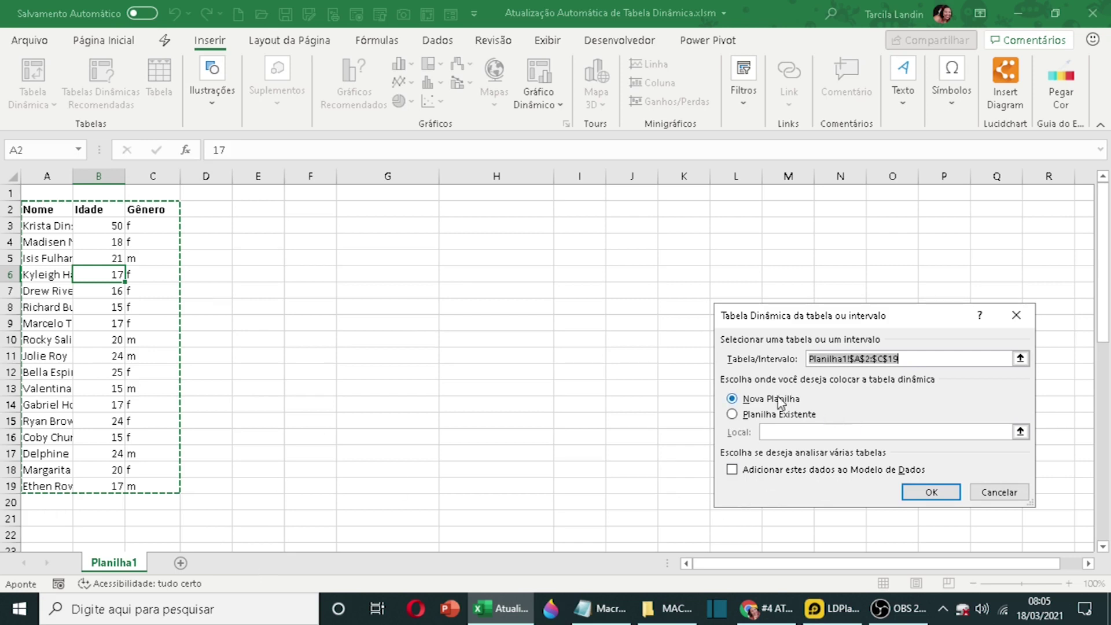
click(786, 416)
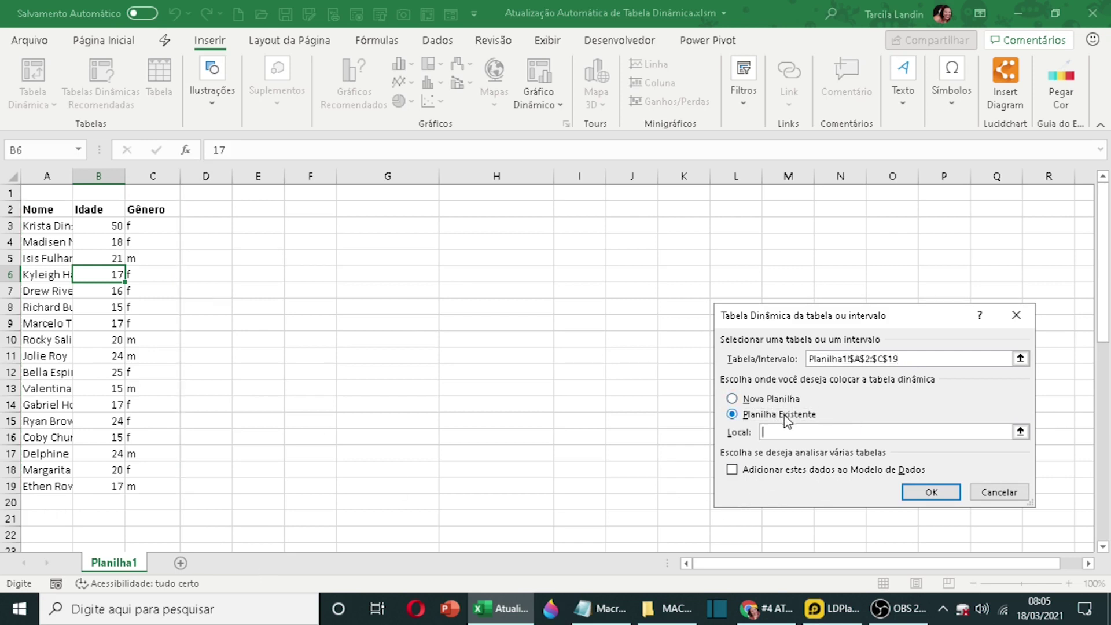
click(1020, 432)
click(332, 307)
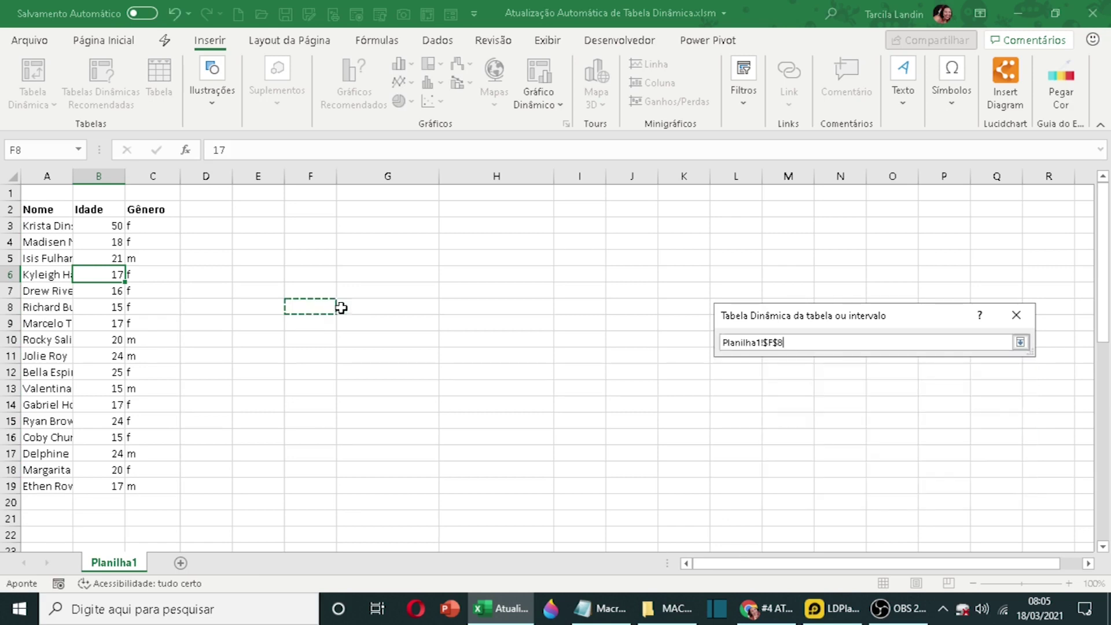
click(1020, 342)
click(940, 492)
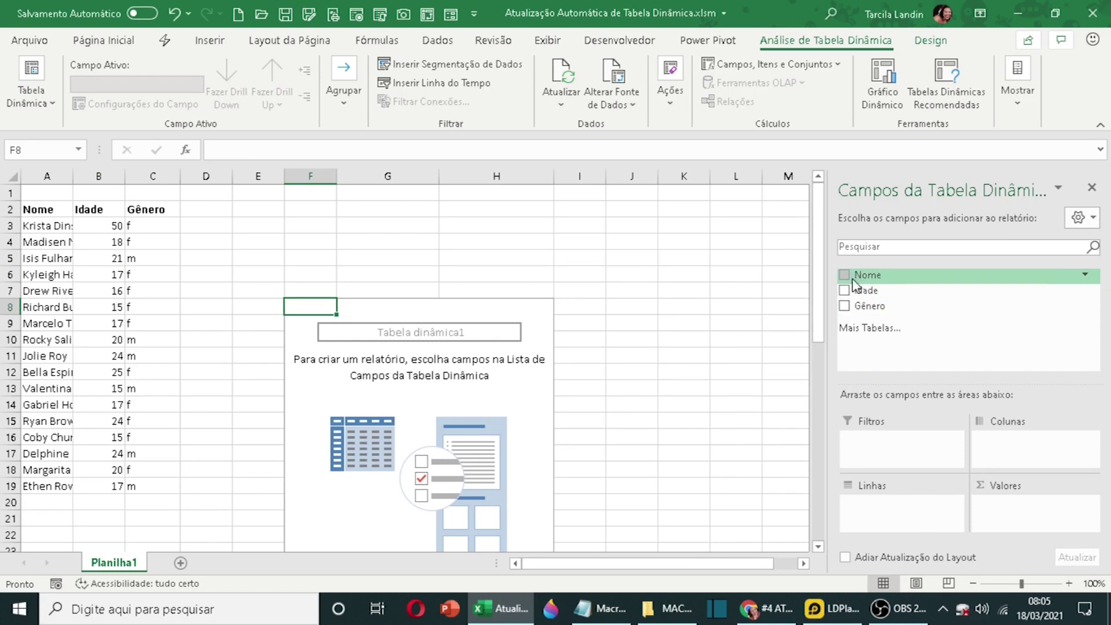
drag(866, 308, 897, 515)
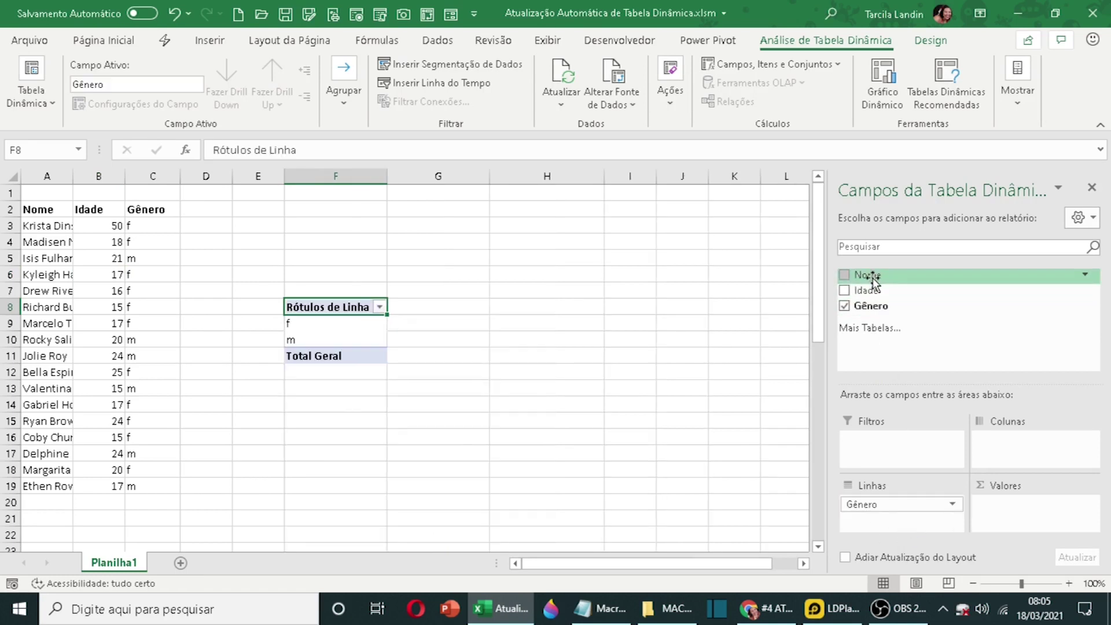
drag(873, 278, 1017, 515)
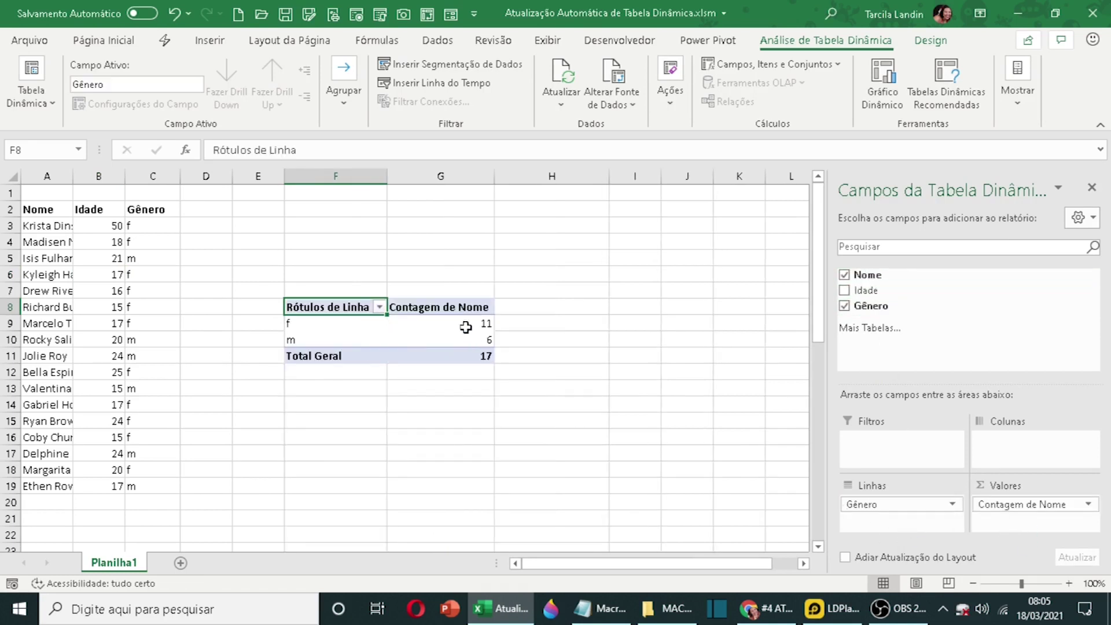
- Create a second pivot table from the source data on a new sheet, with Idade as rows and Nome as values
click(108, 355)
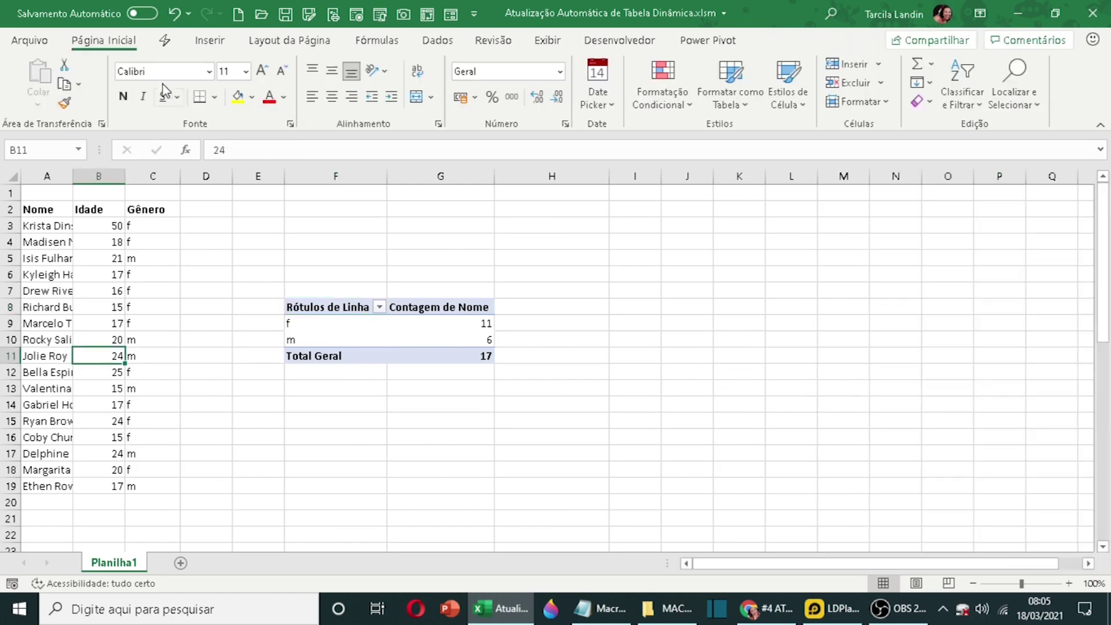
click(209, 40)
click(33, 81)
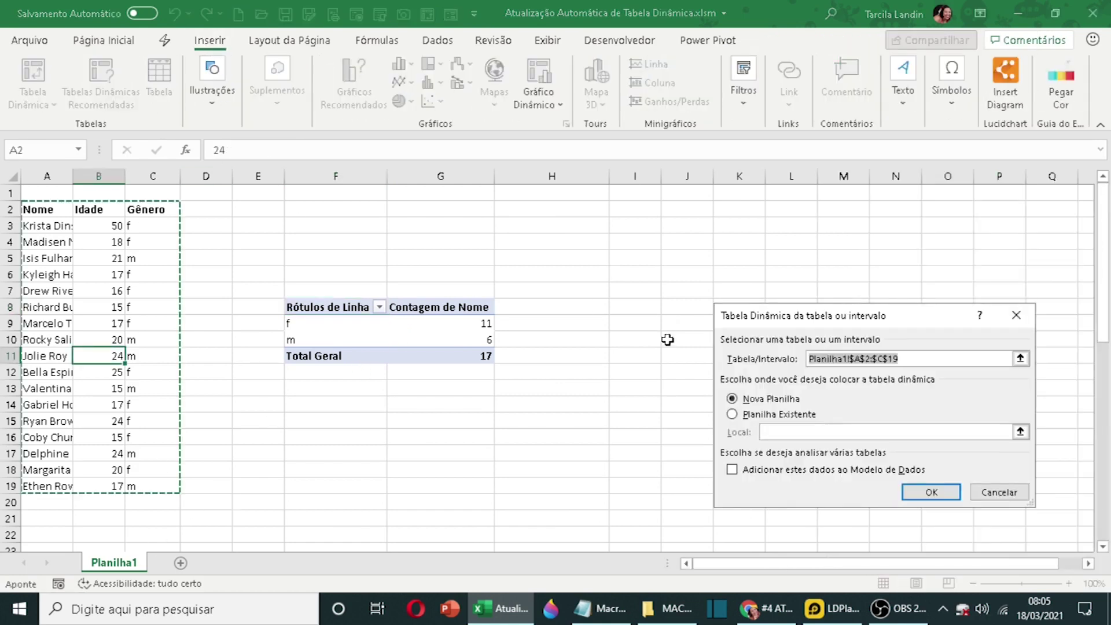
click(935, 493)
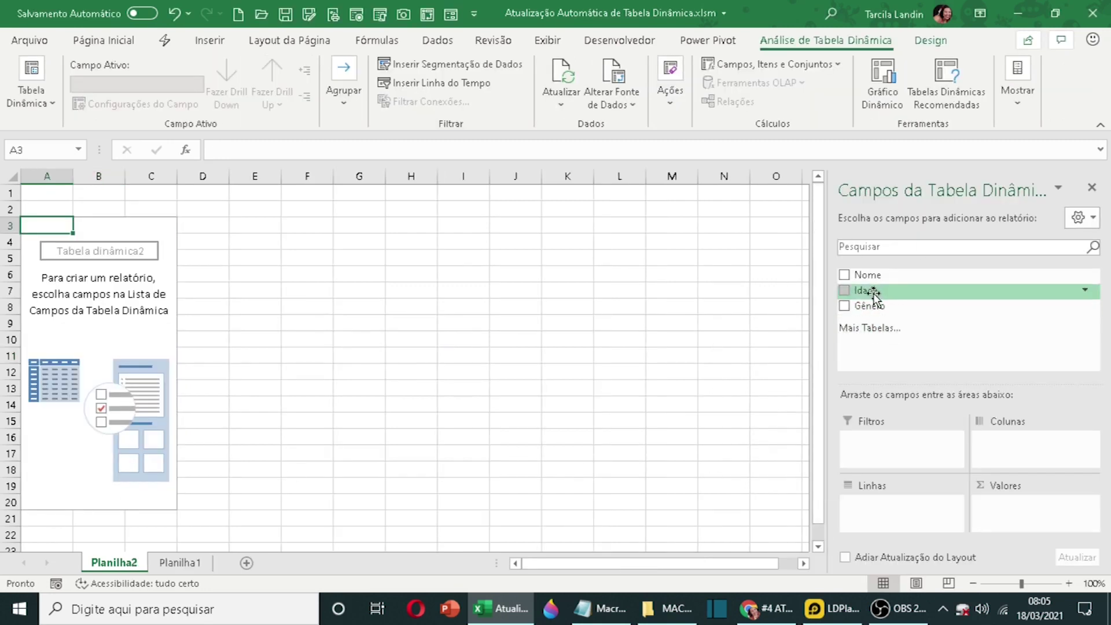
drag(872, 295, 915, 512)
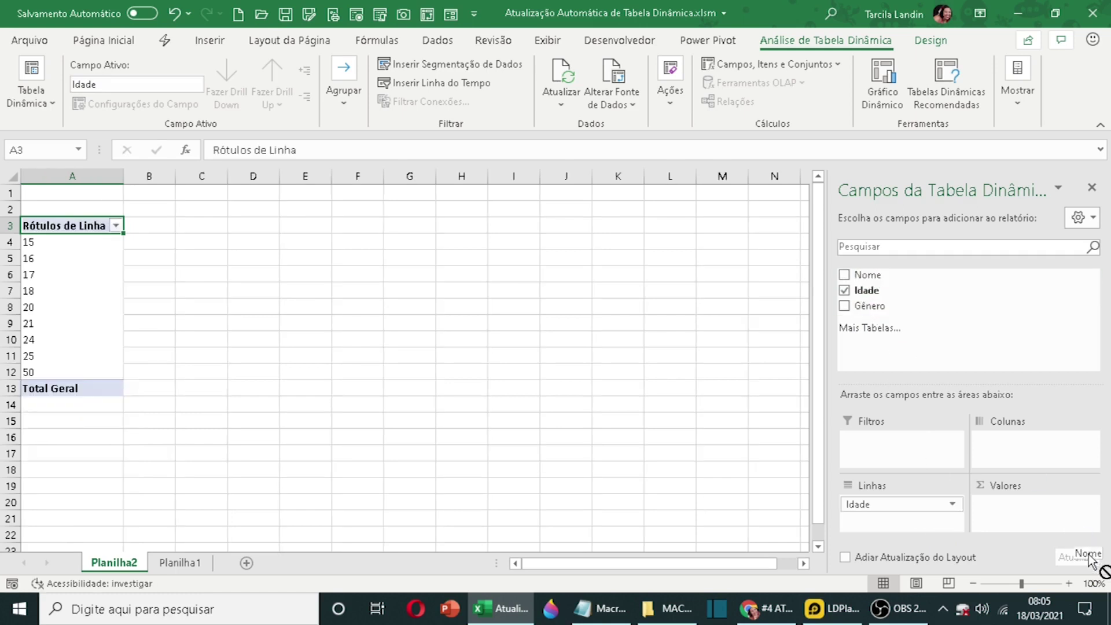
drag(1041, 526, 1041, 526)
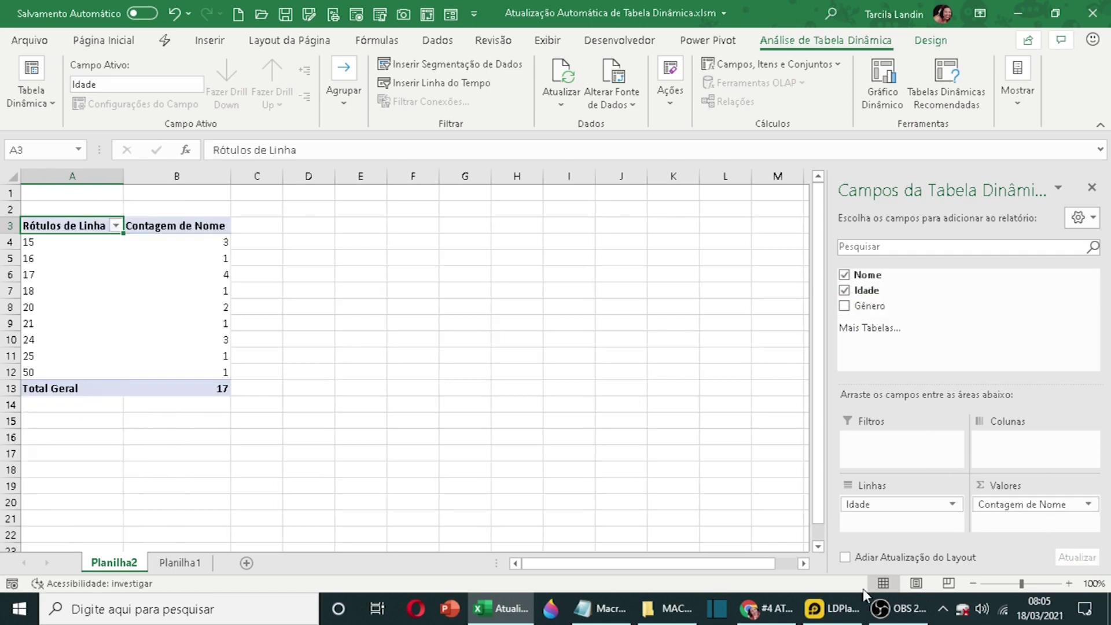
- Create a third pivot table from the Planilha1 data on a new sheet, with Idade as rows, Gênero as columns and Nome as values
click(180, 562)
click(81, 290)
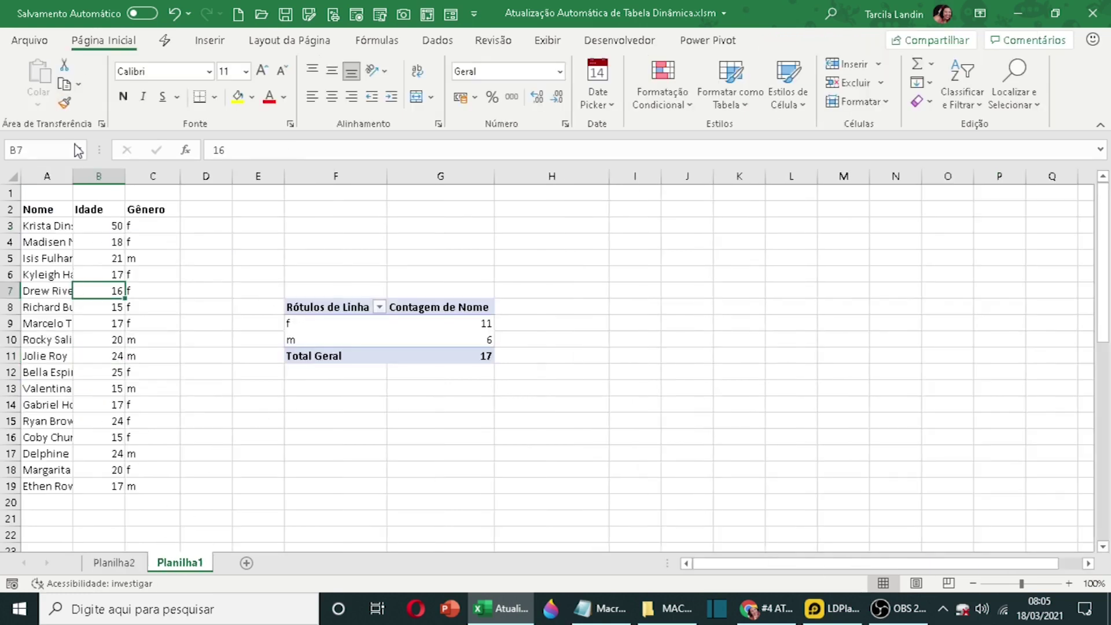
click(206, 40)
click(33, 73)
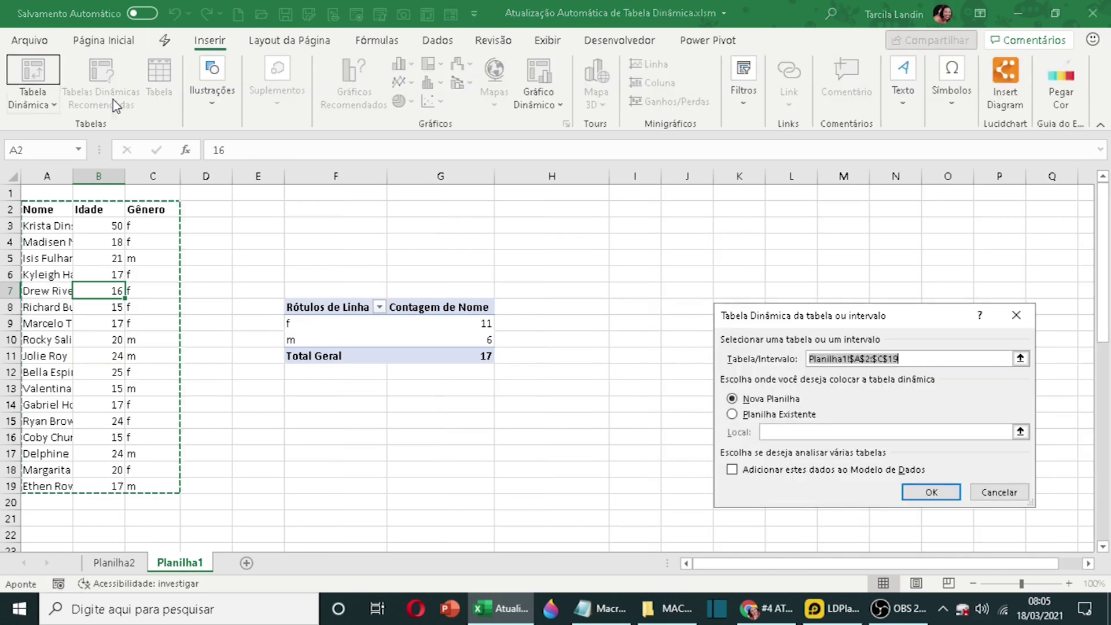
click(931, 491)
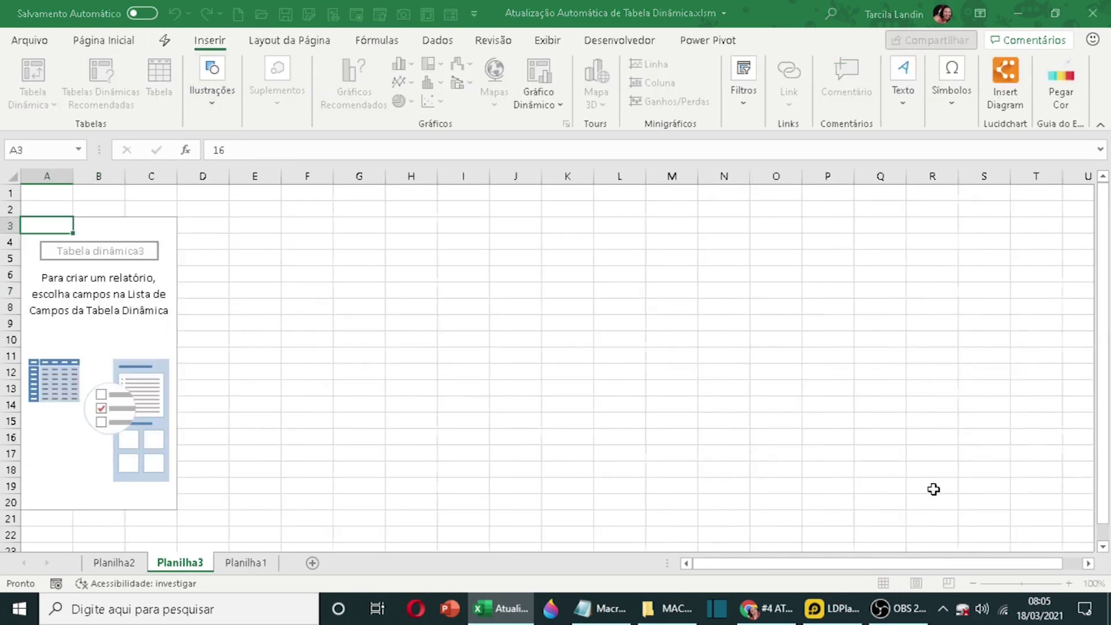
drag(874, 290, 1030, 517)
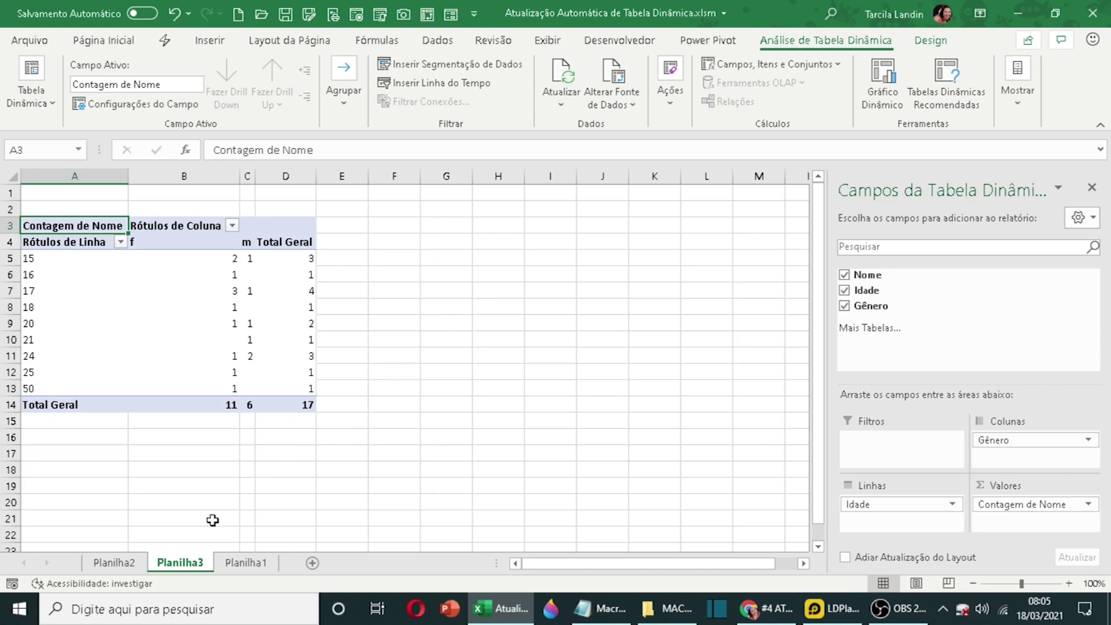
- Create a fourth pivot table from the Planilha1 data on a new sheet, with Gênero as rows and Idade as values
click(255, 564)
click(90, 319)
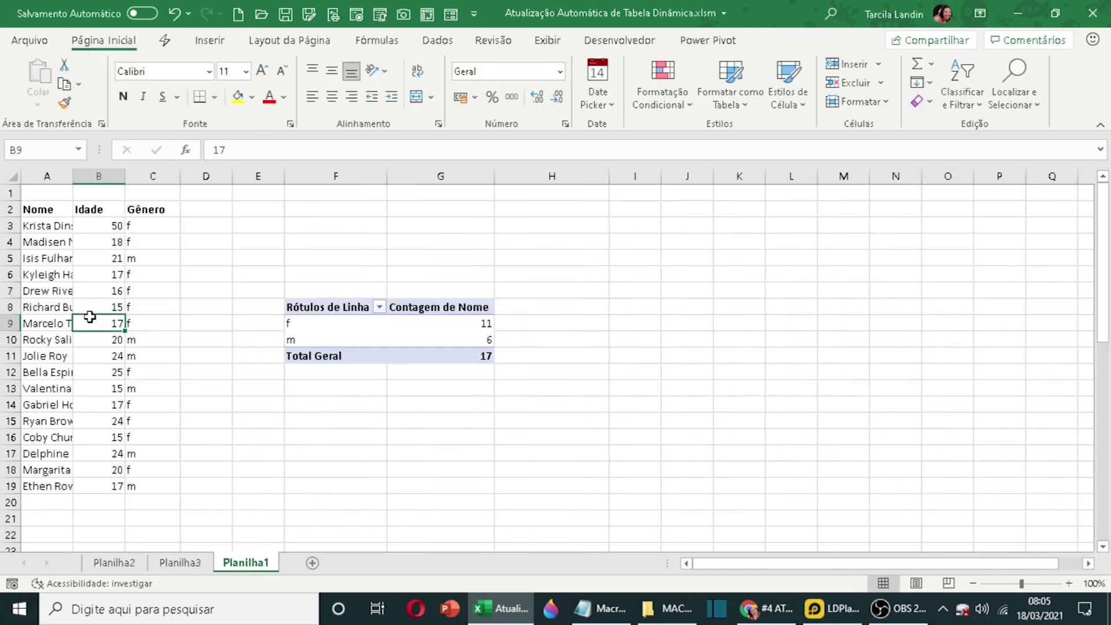
click(210, 40)
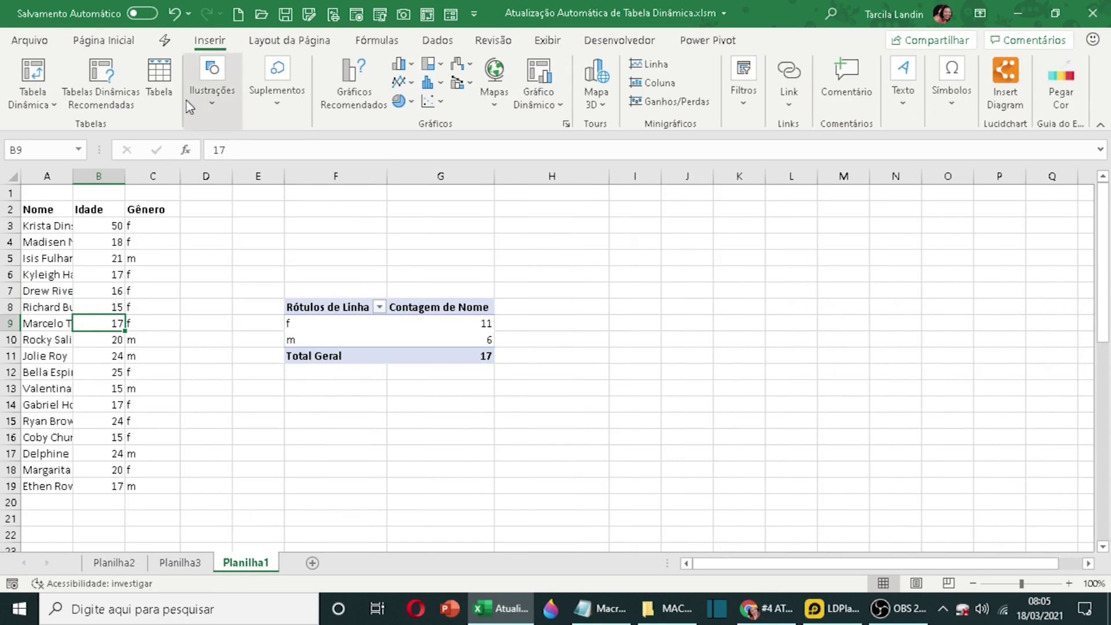
click(32, 78)
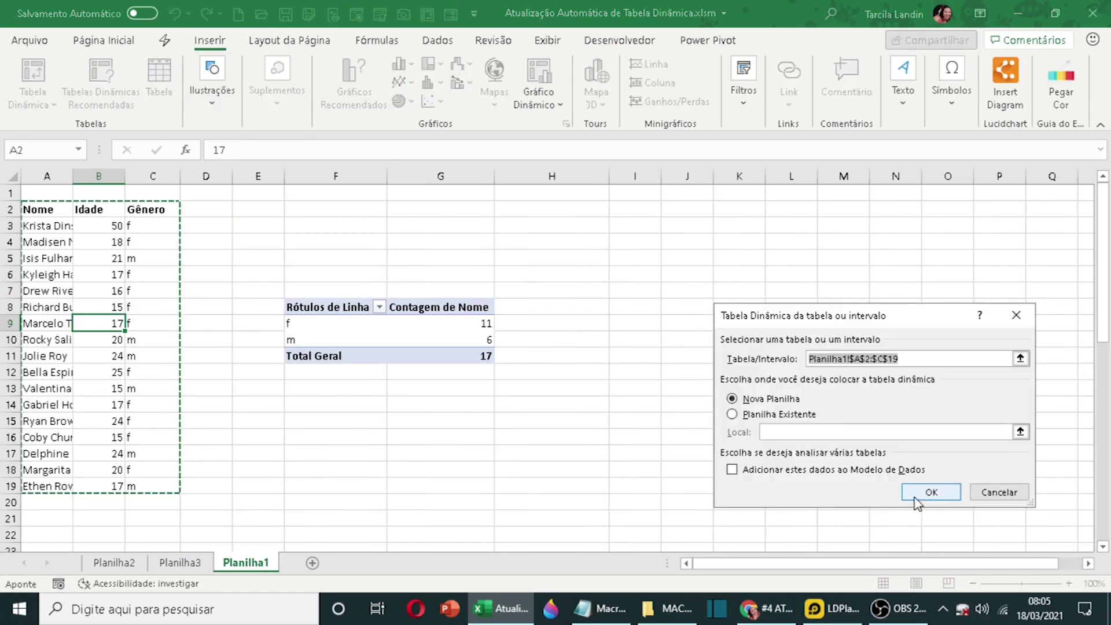
click(931, 492)
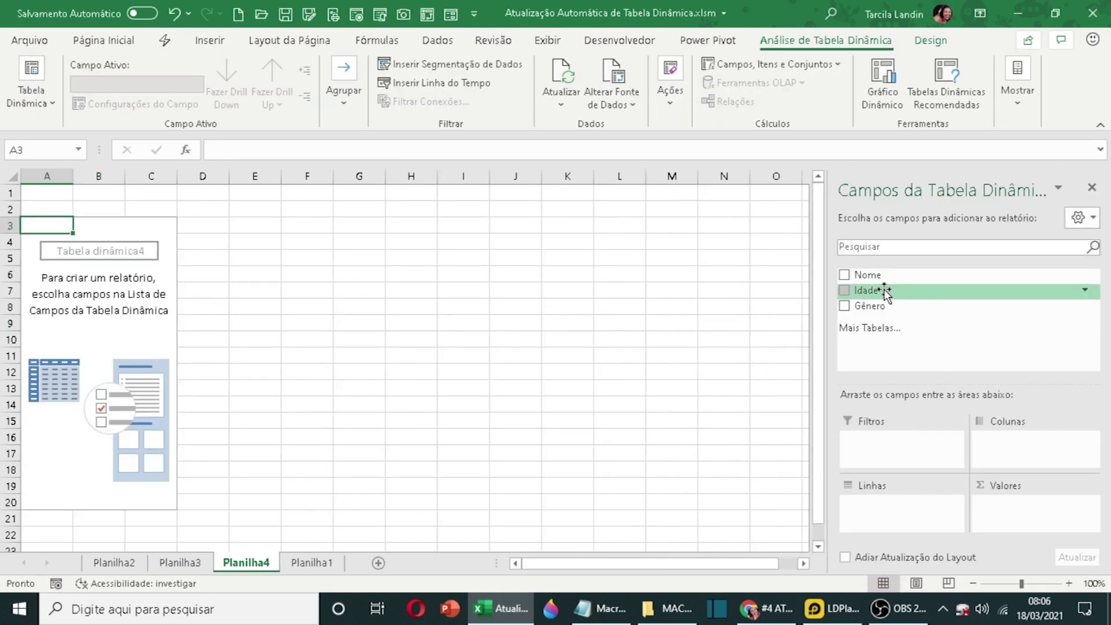
drag(885, 292, 937, 512)
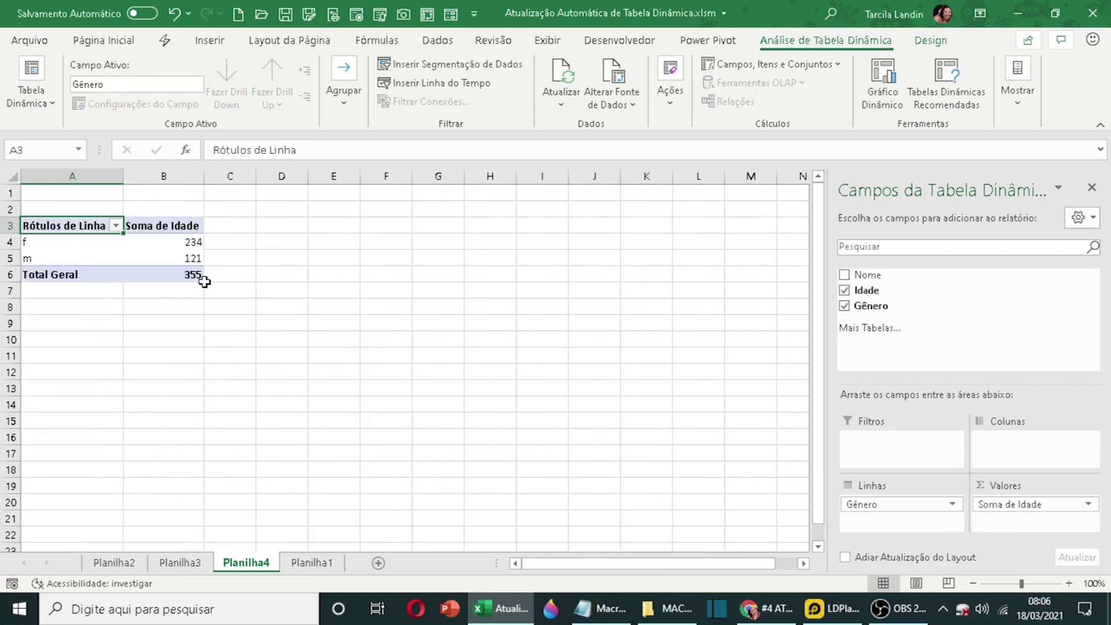
- Summarize the Idade values in this pivot table by average (Média) instead of sum
click(186, 249)
right_click(190, 246)
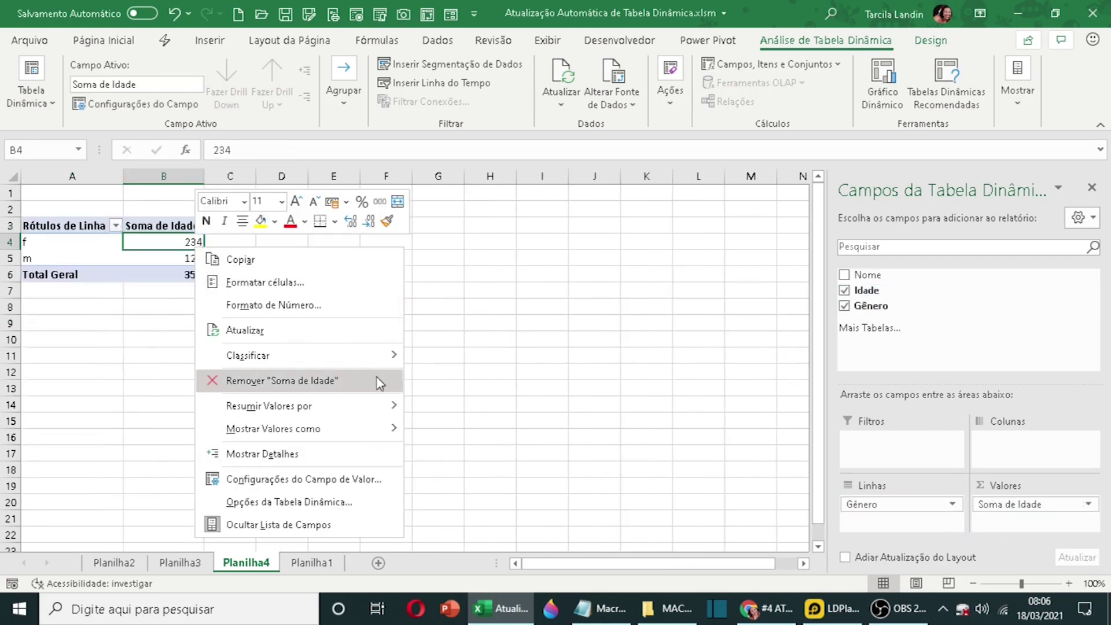
mouse_move(380, 406)
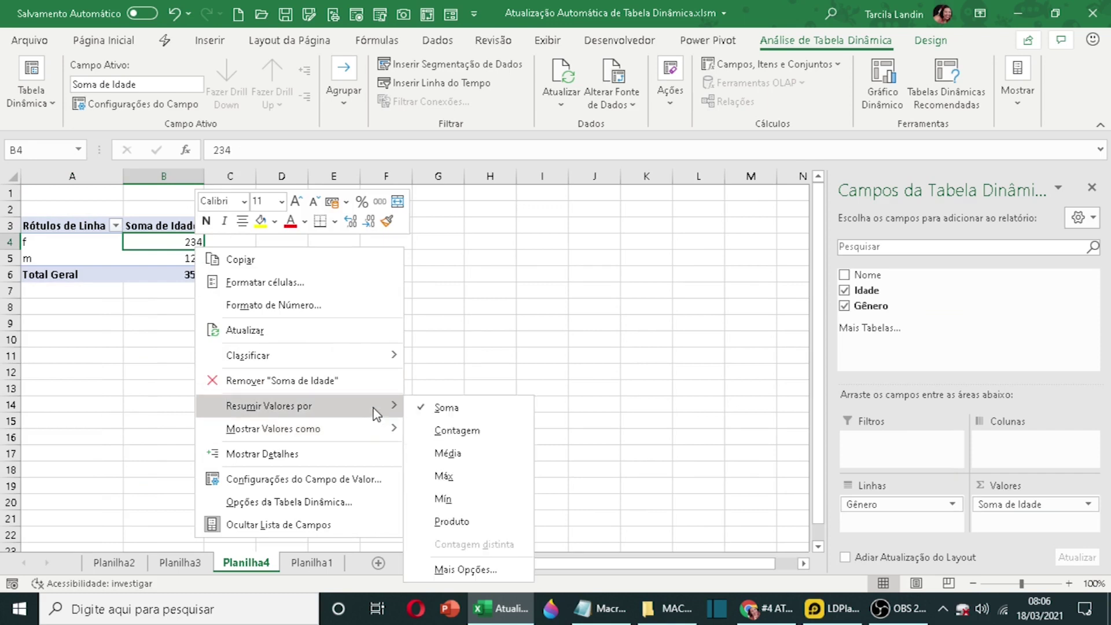
click(471, 460)
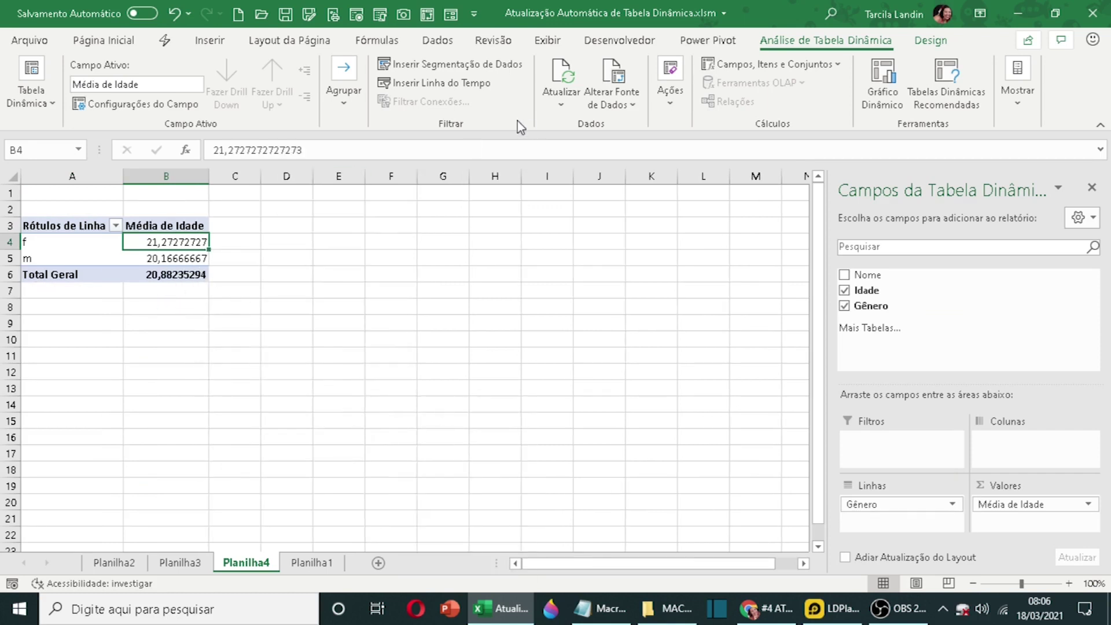
- Reduce the average age values in B4:B6 to three decimal places
drag(176, 242, 182, 276)
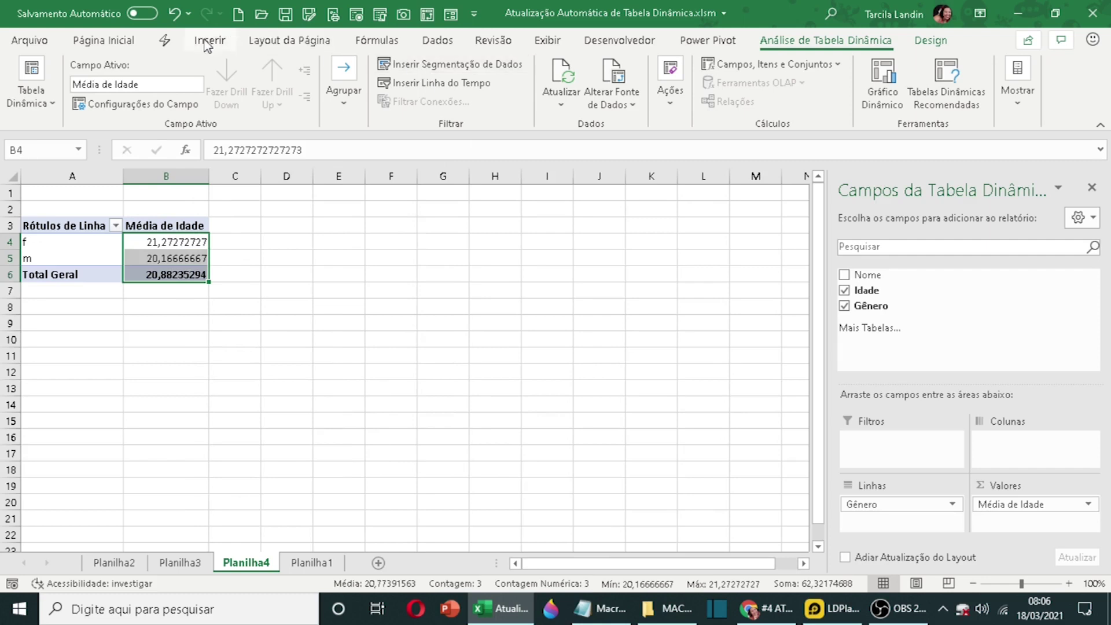
click(103, 40)
click(557, 97)
click(556, 97)
click(557, 97)
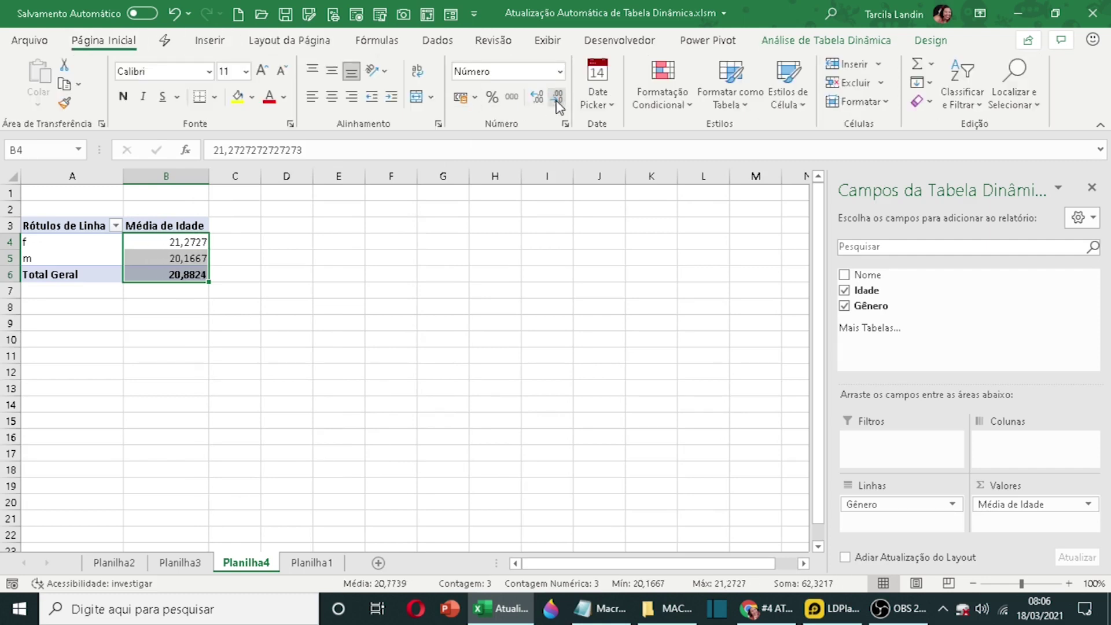
click(557, 97)
click(557, 97)
click(470, 383)
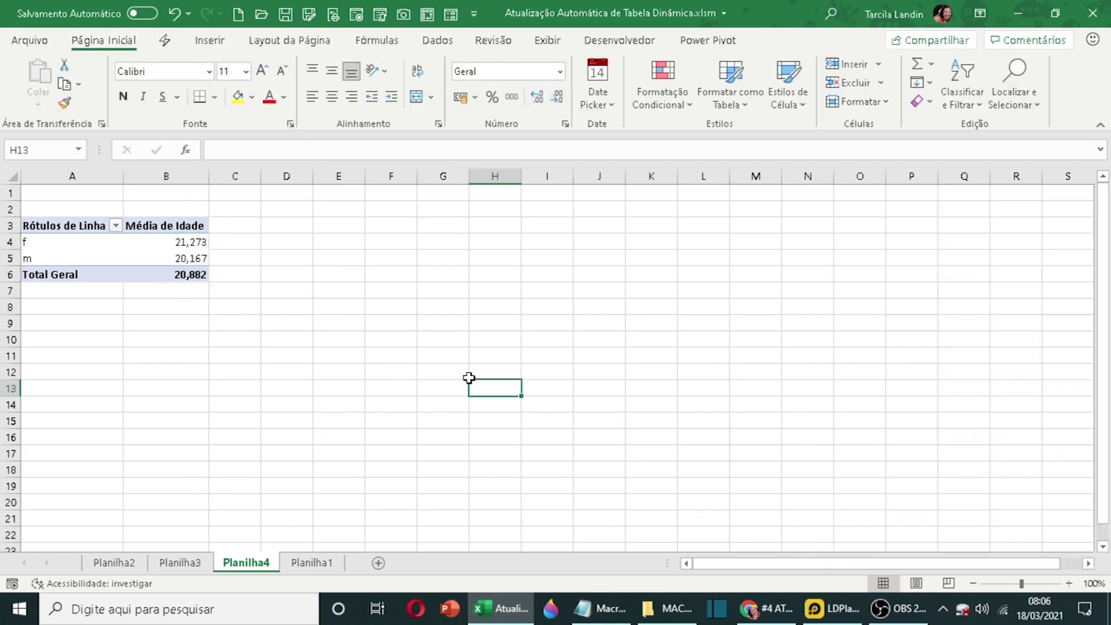
- Review the pivot tables on Planilha2, Planilha3 and Planilha4 alongside the source data on Planilha1
click(126, 563)
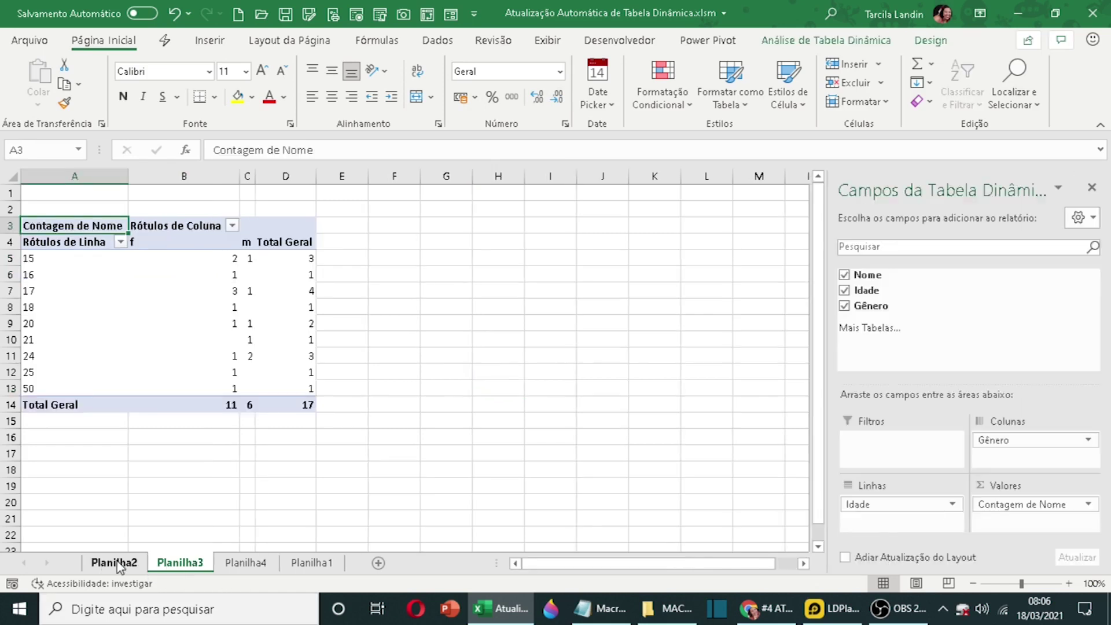
click(306, 563)
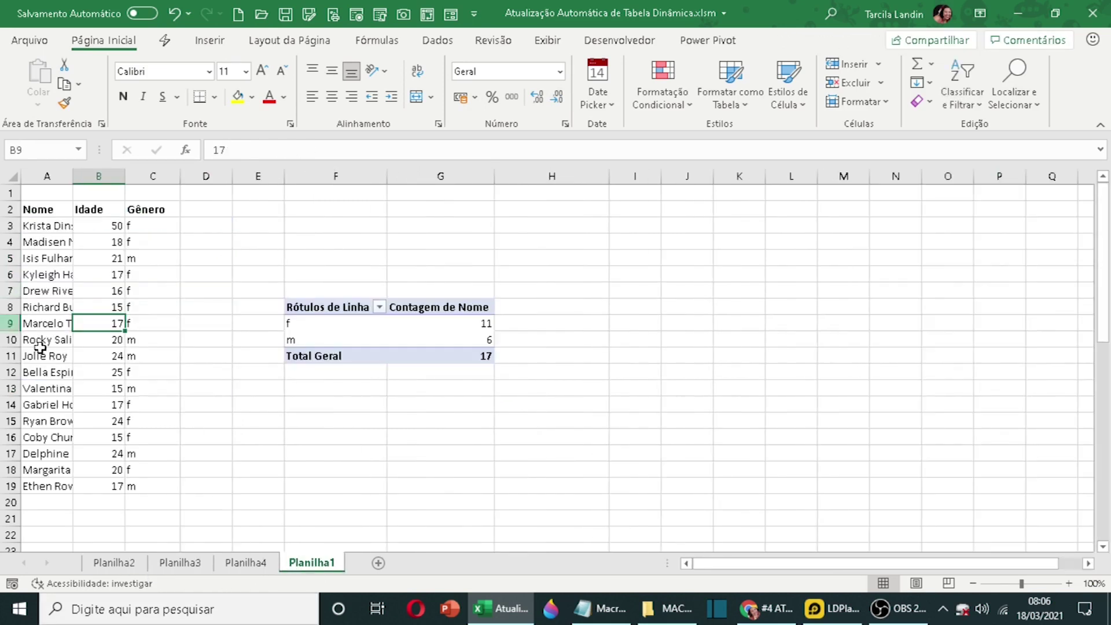
click(94, 389)
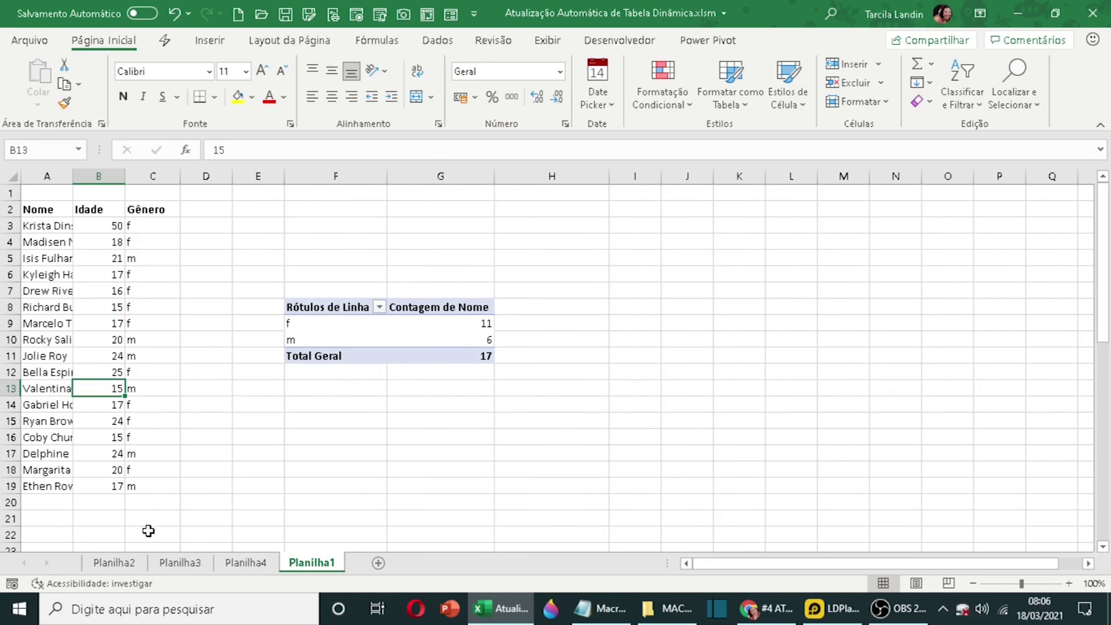
click(125, 564)
click(180, 563)
click(245, 563)
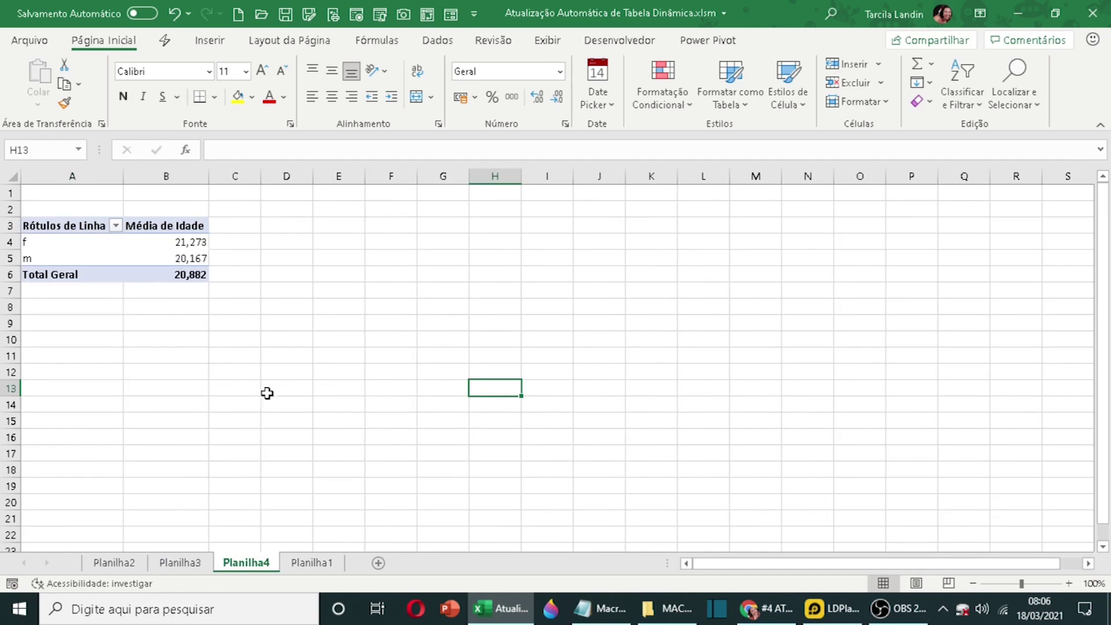
click(313, 564)
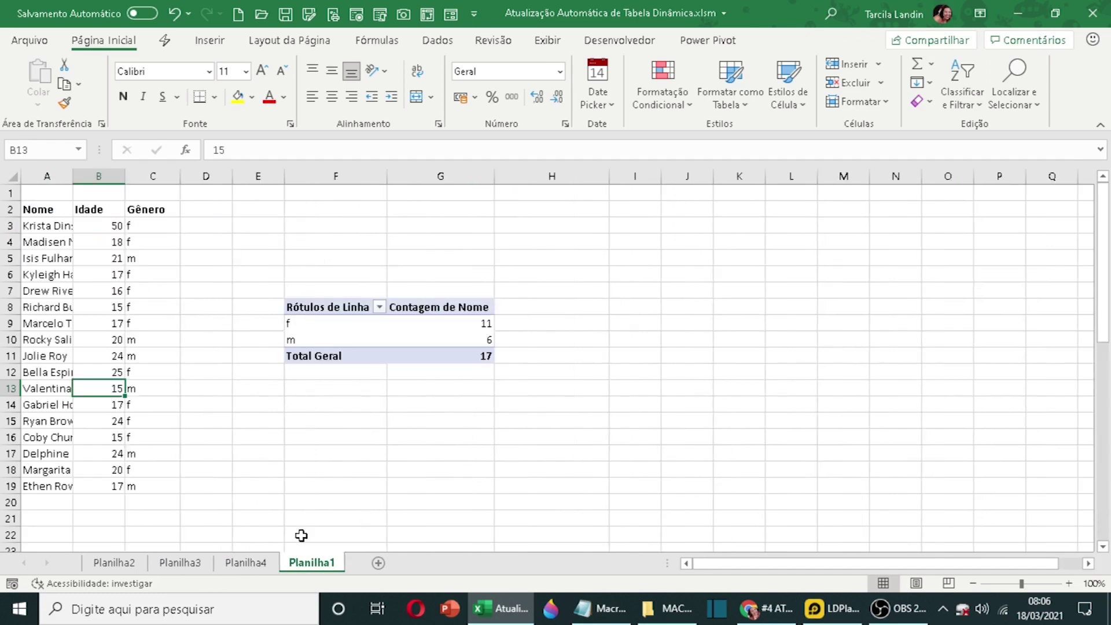
- Set the age in cell B12 of the source data to 100
click(97, 372)
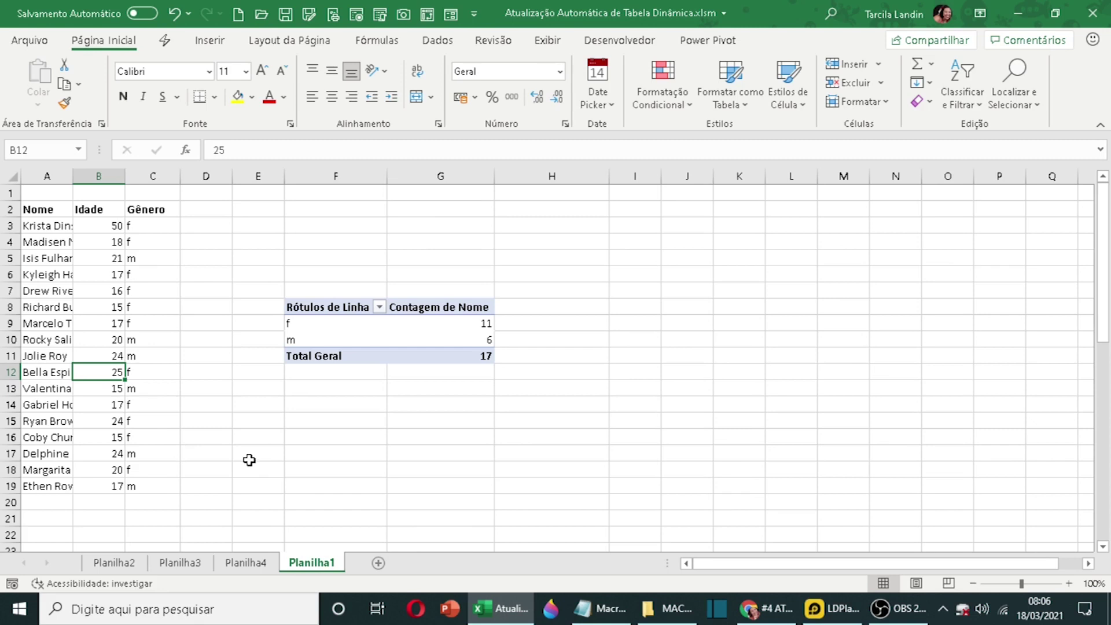
text(1)
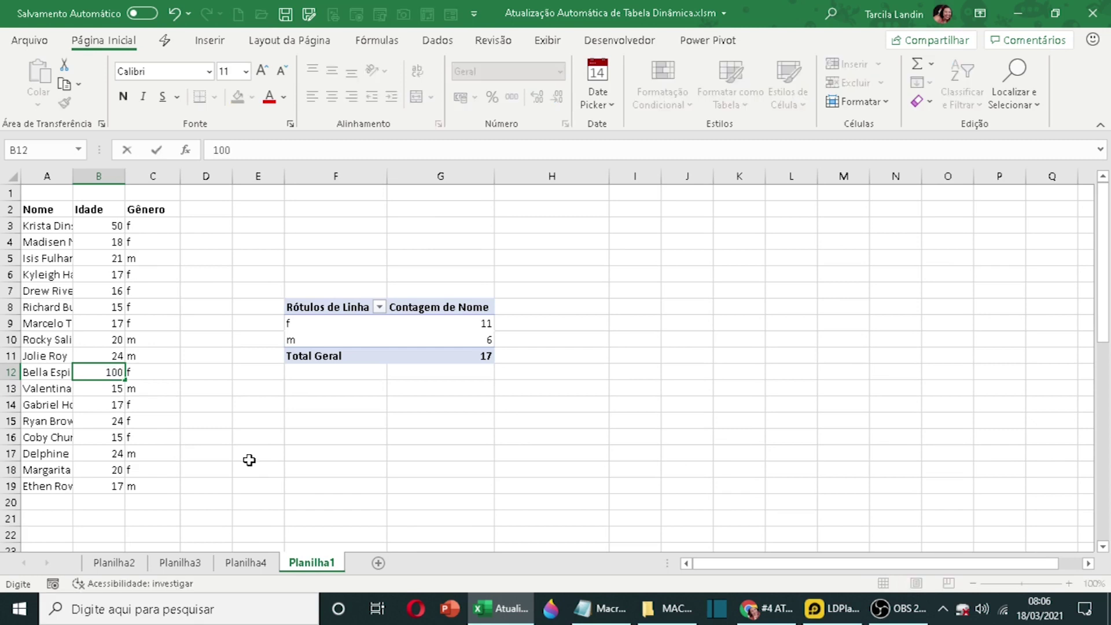
text(00)
key(Return)
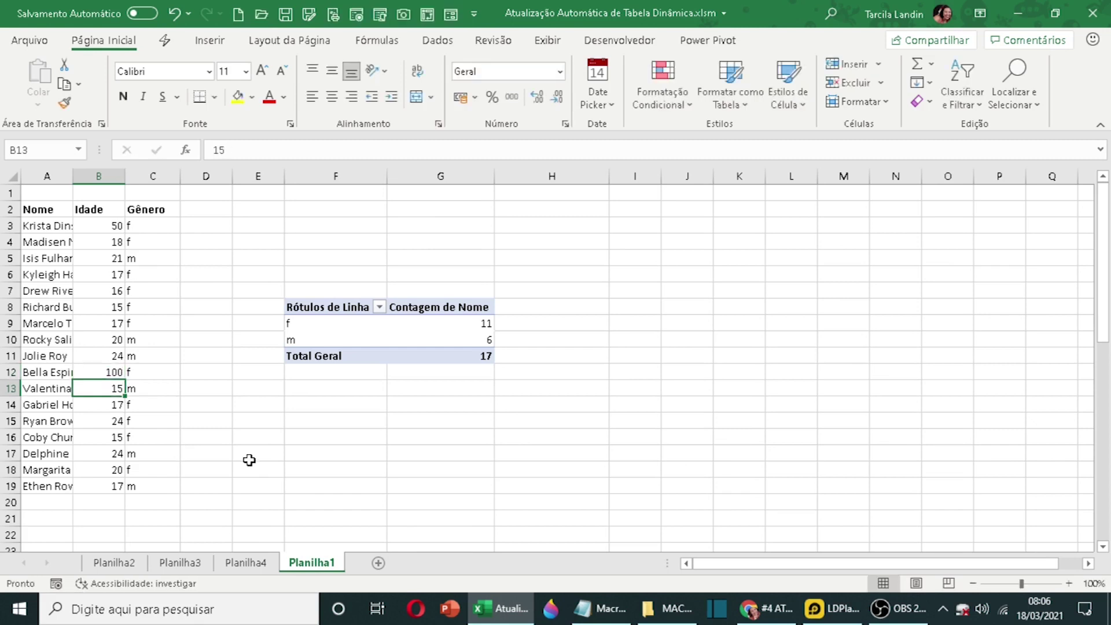
- Refresh the pivot table data from the average age pivot table on Planilha4
click(242, 565)
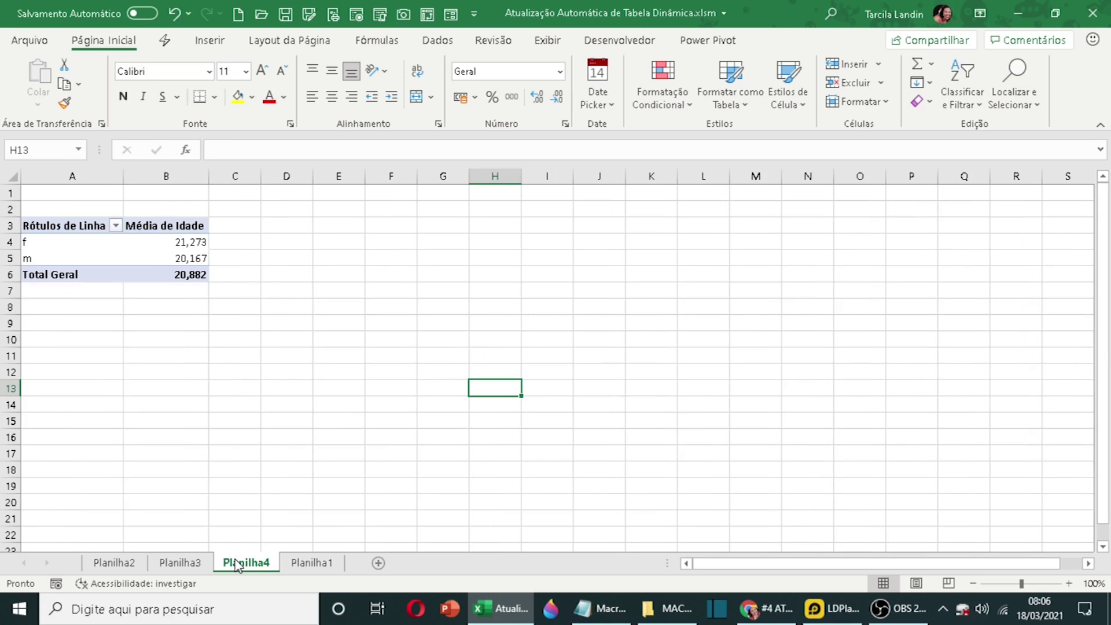
click(178, 243)
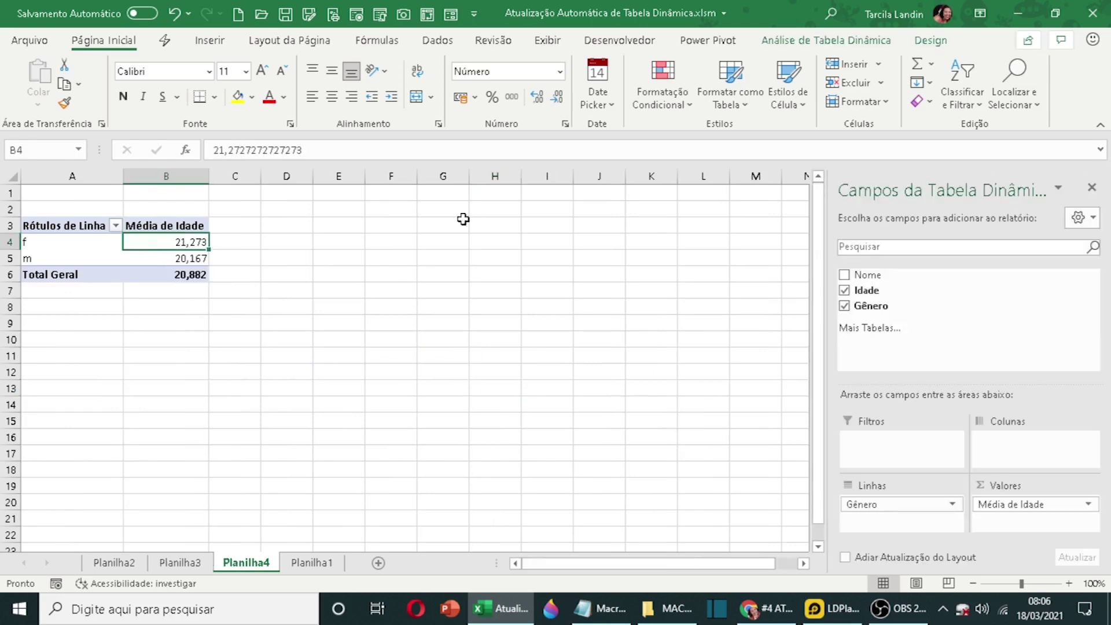
click(845, 40)
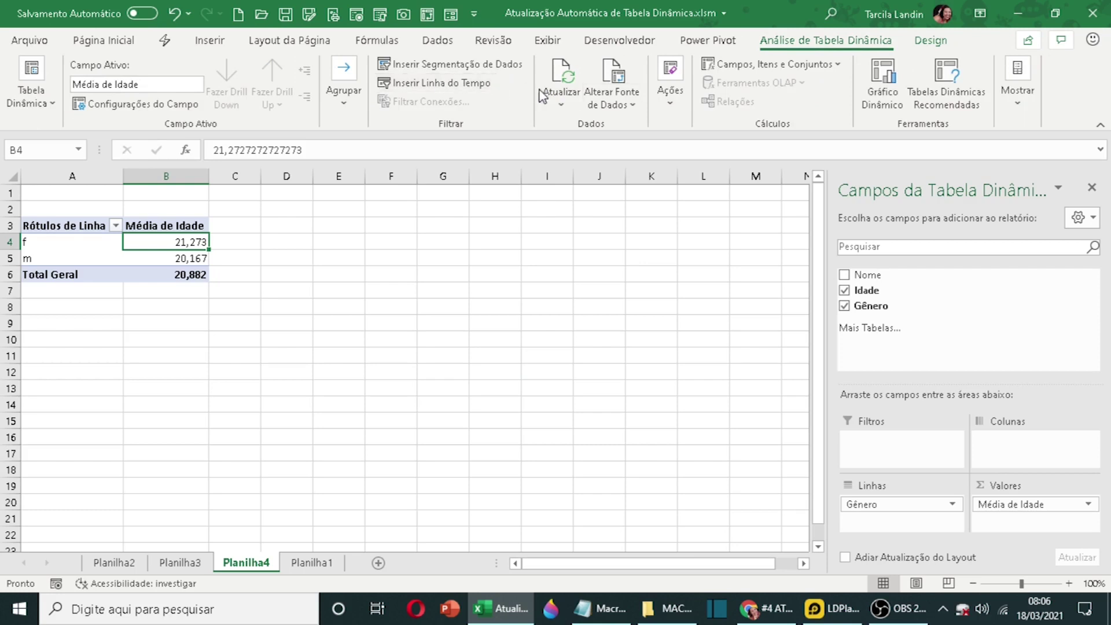
click(562, 99)
click(595, 149)
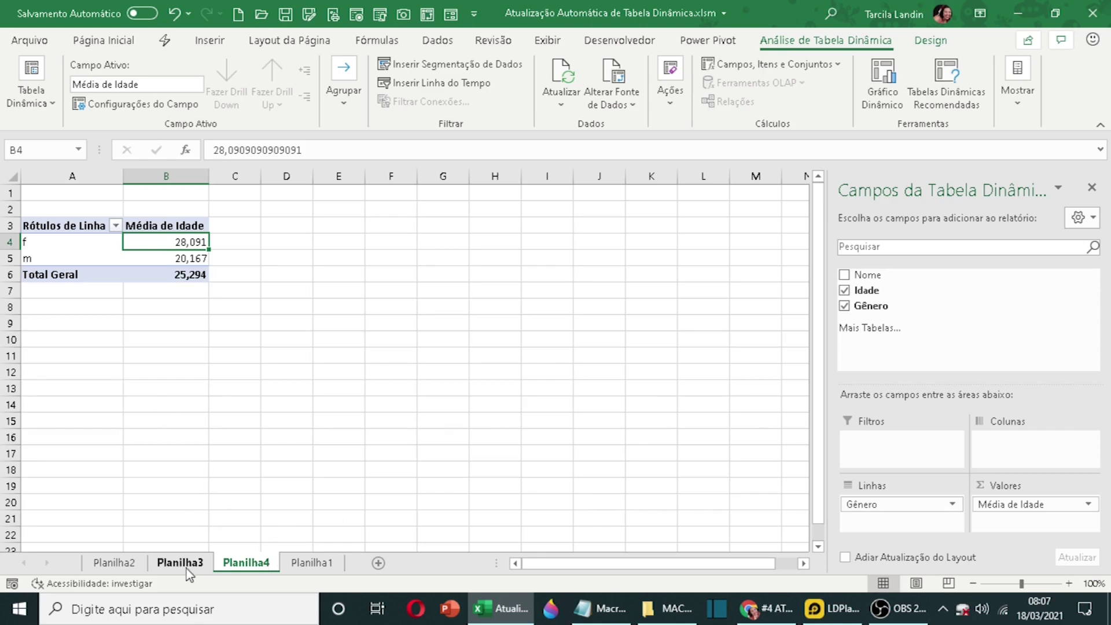
- Review the refreshed pivot tables on Planilha2, Planilha3 and Planilha4 against the source data on Planilha1
click(123, 568)
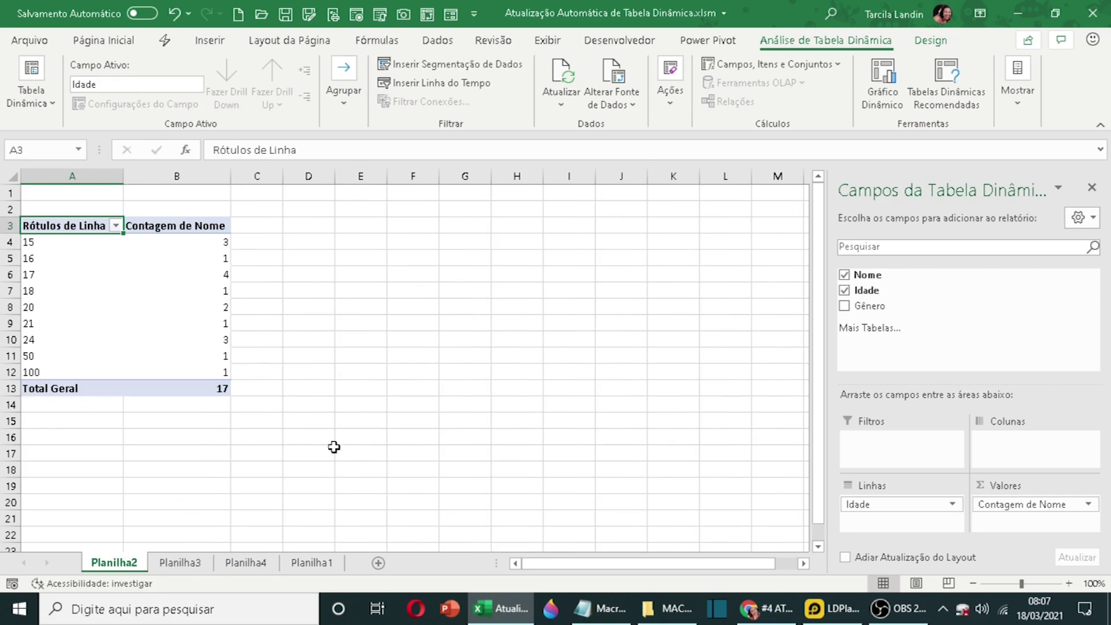
click(186, 565)
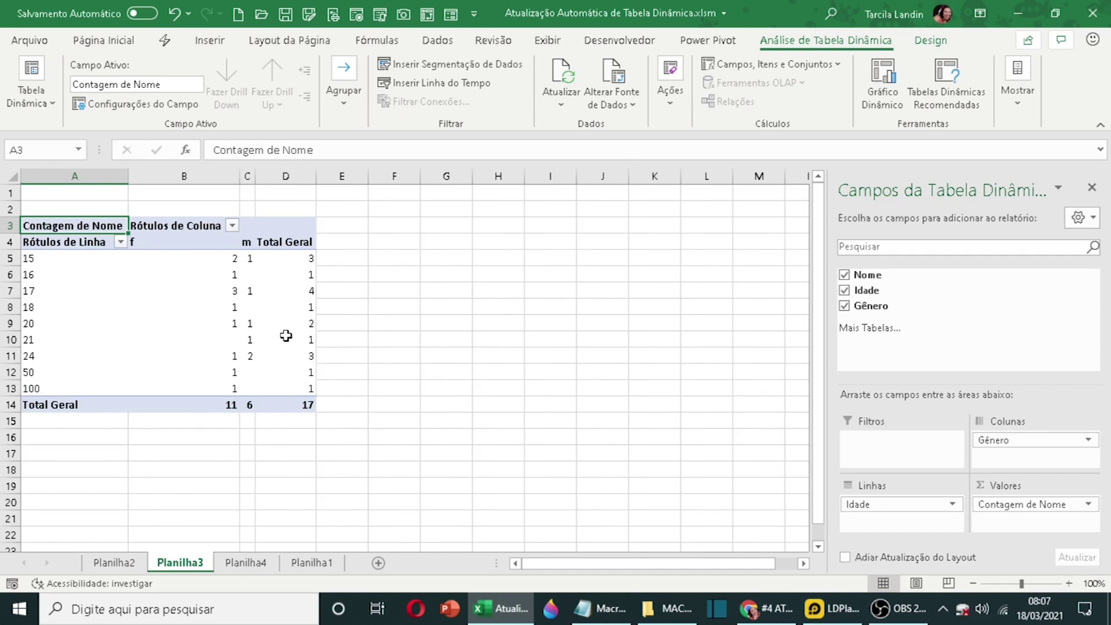
mouse_move(286, 335)
click(350, 436)
click(466, 328)
click(805, 323)
click(439, 472)
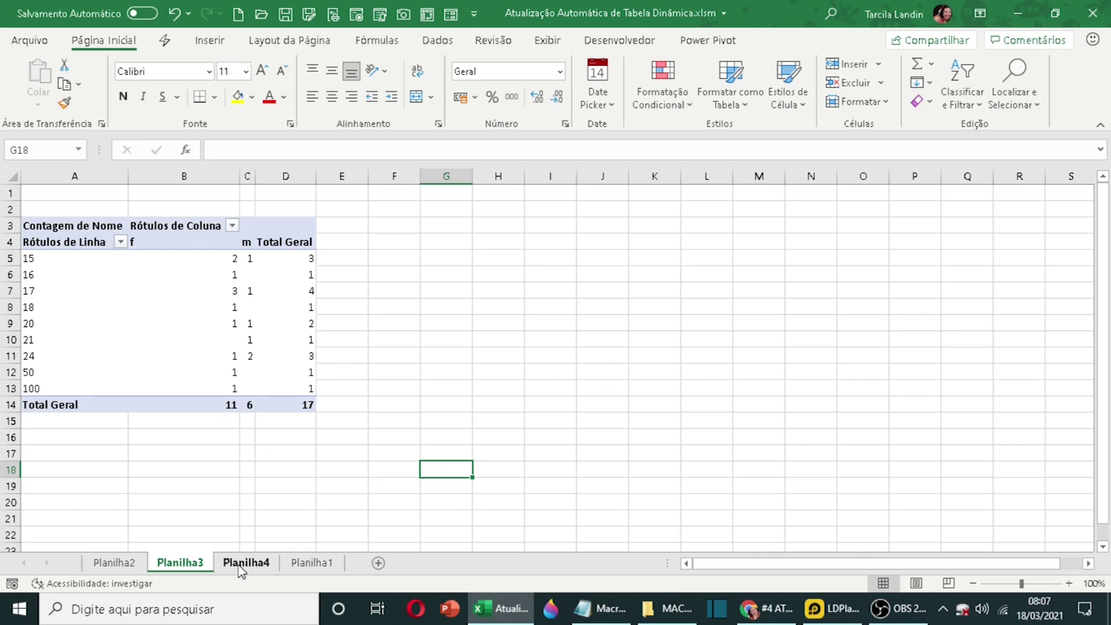
click(112, 560)
click(174, 562)
click(335, 564)
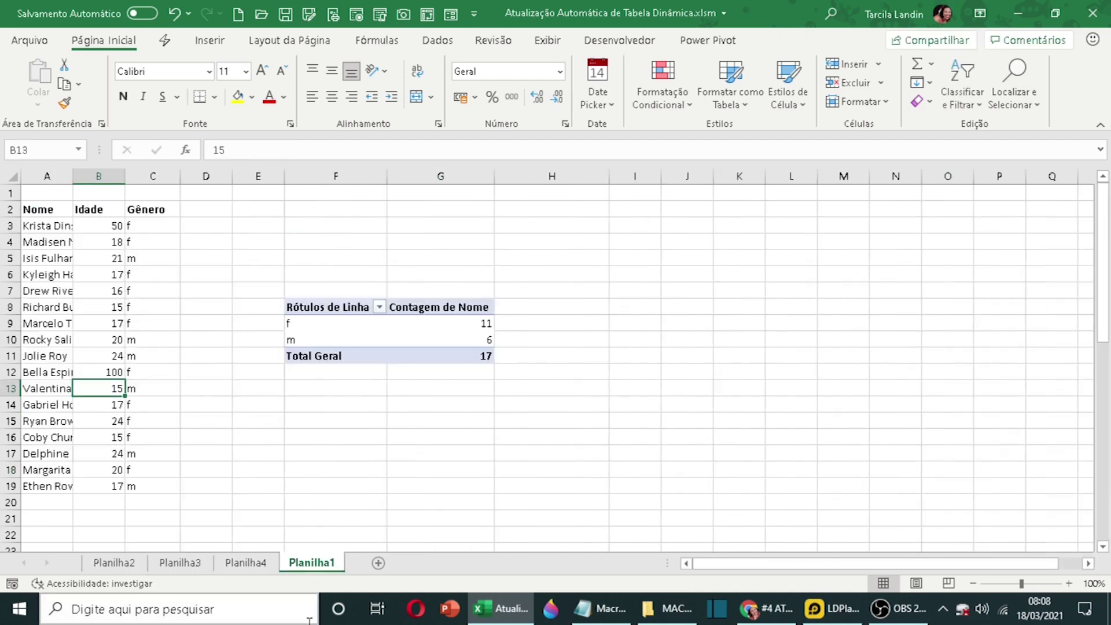
click(124, 564)
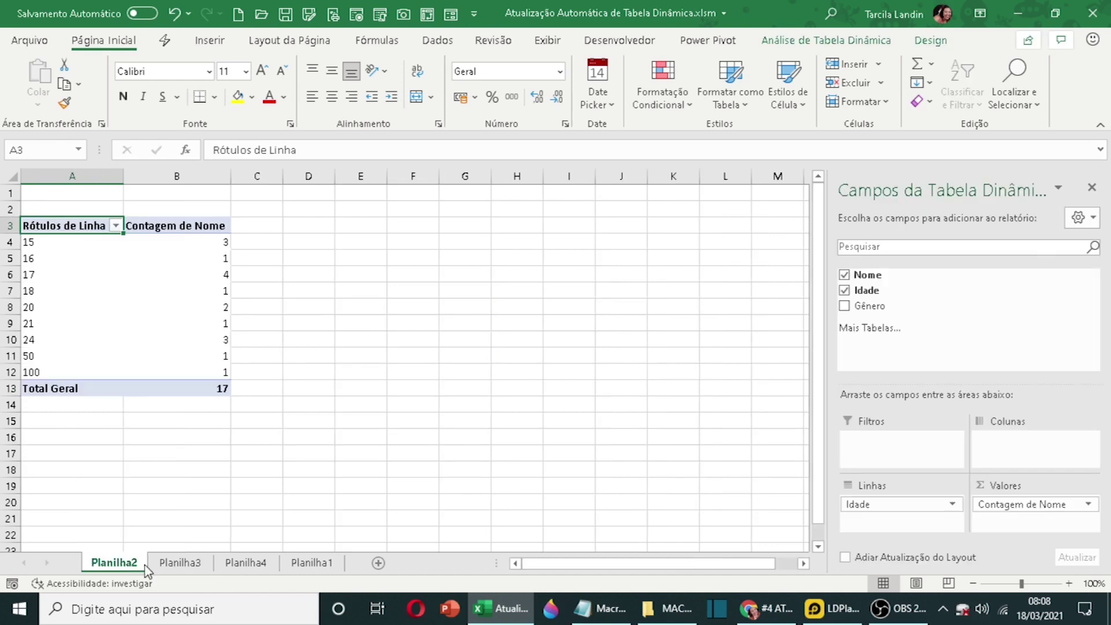
click(202, 567)
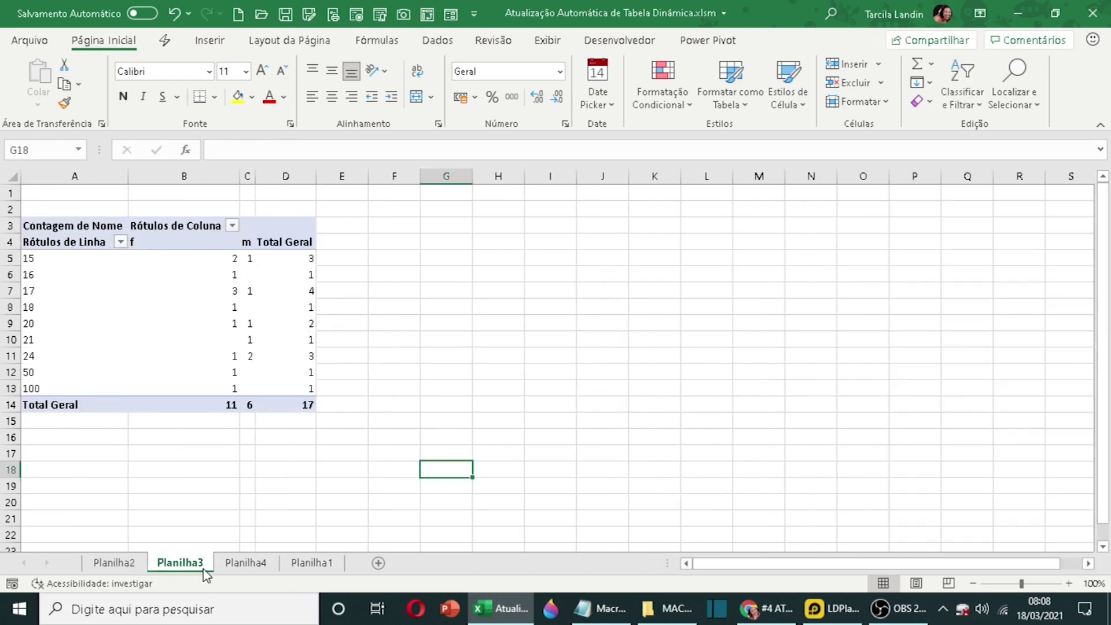
click(312, 564)
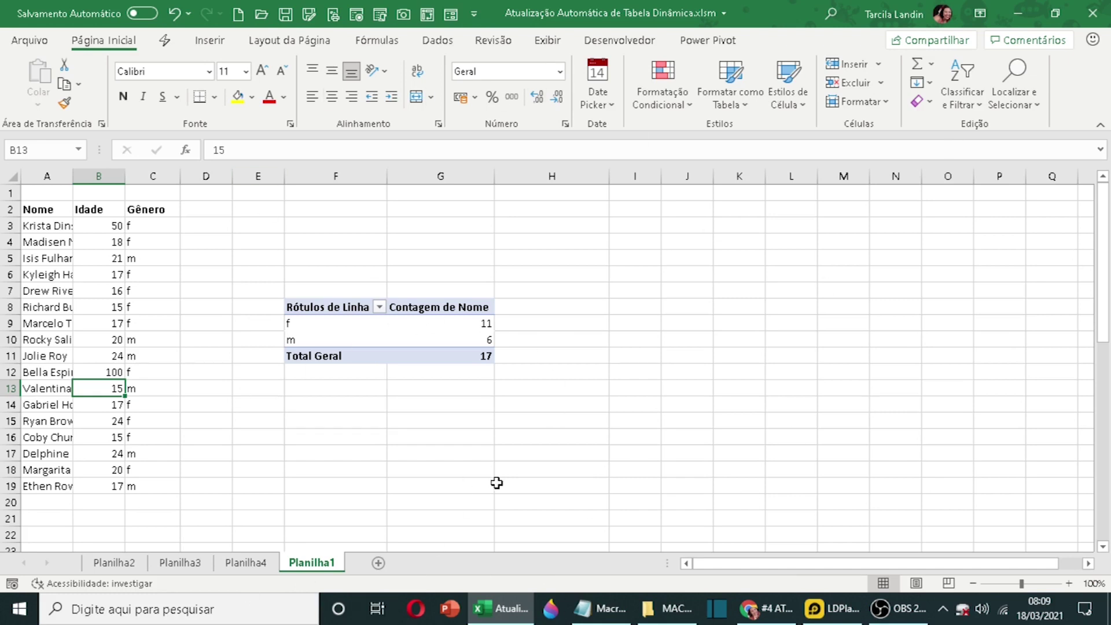
click(232, 565)
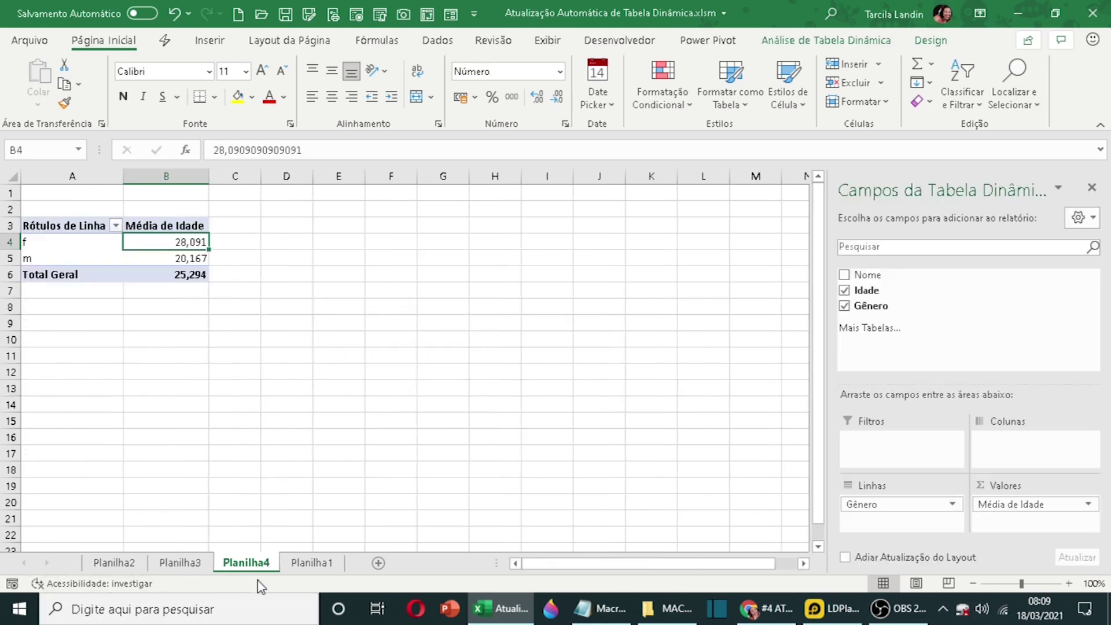
click(180, 564)
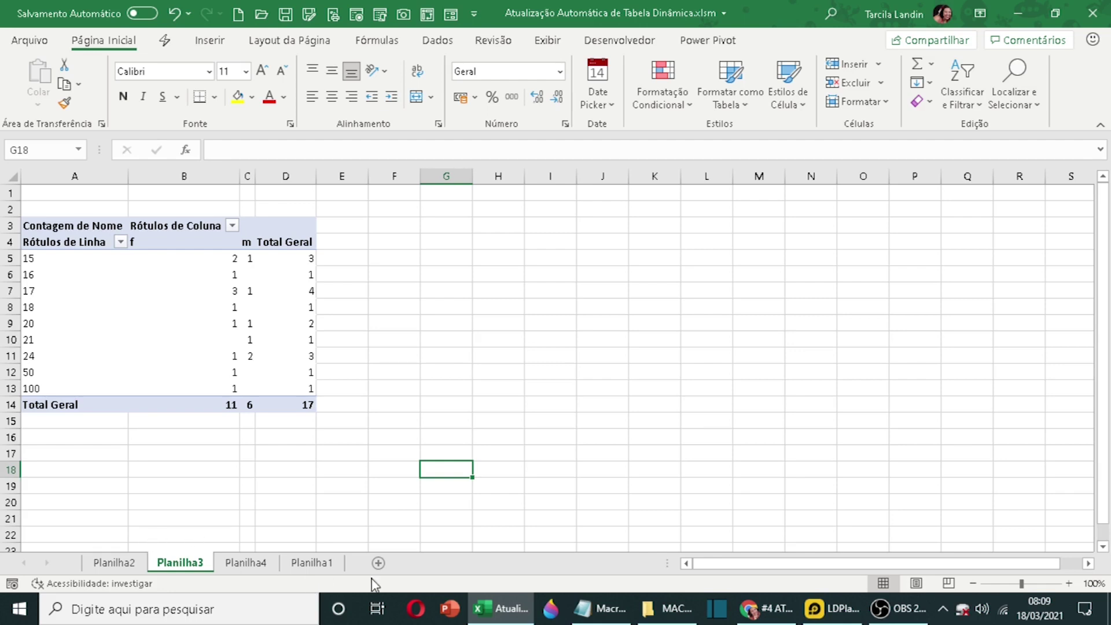
click(310, 503)
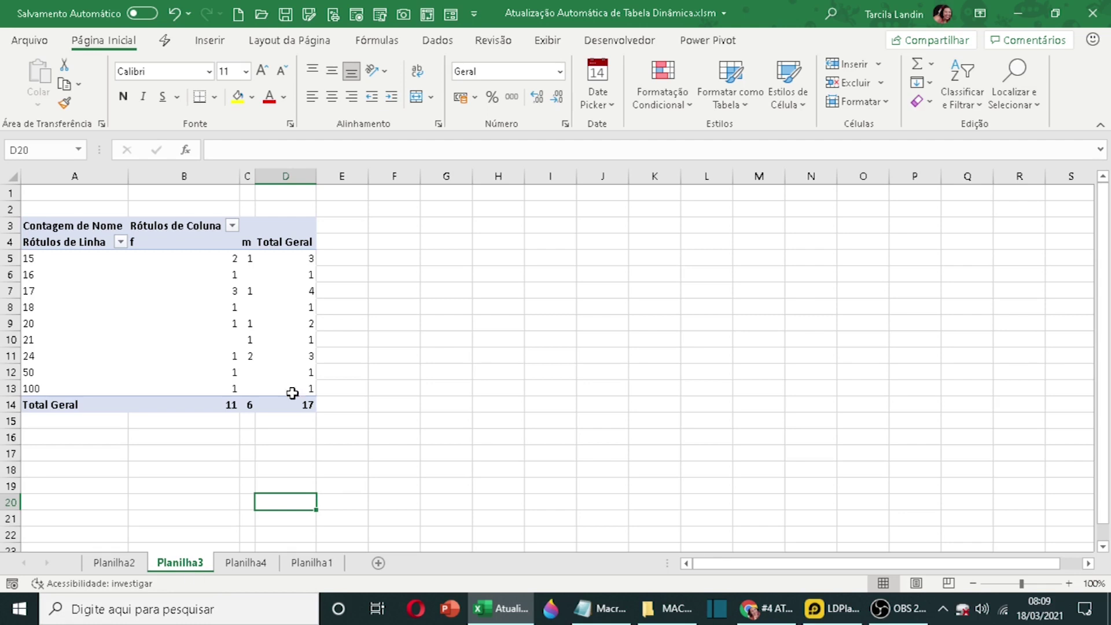
- Open the Visual Basic editor in a maximized window and show the code module of Planilha3
click(640, 41)
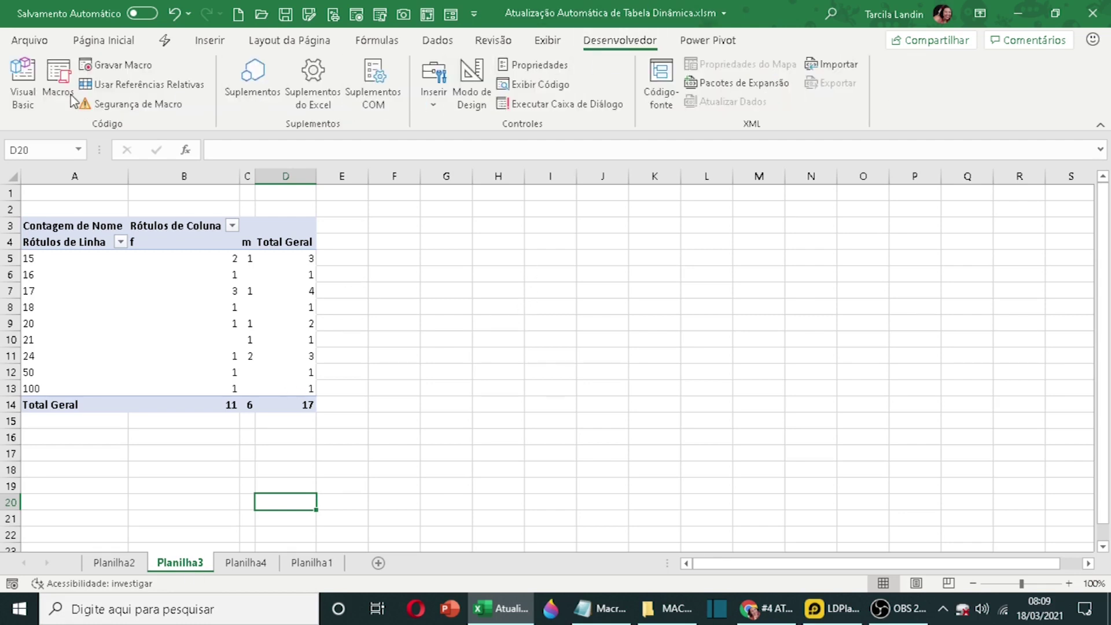
click(28, 80)
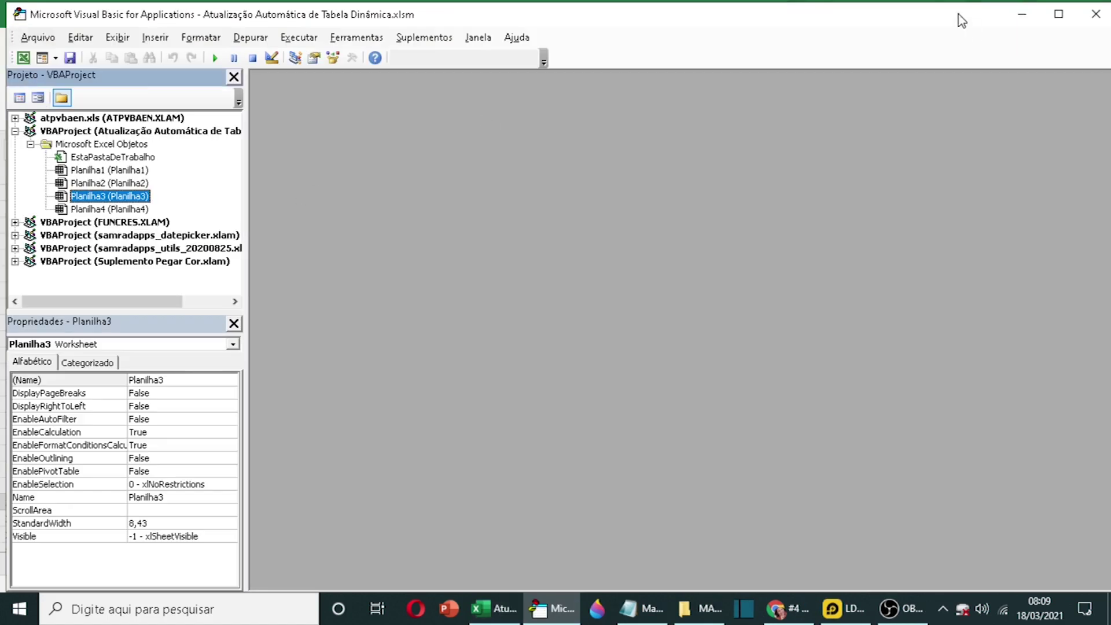
click(1053, 22)
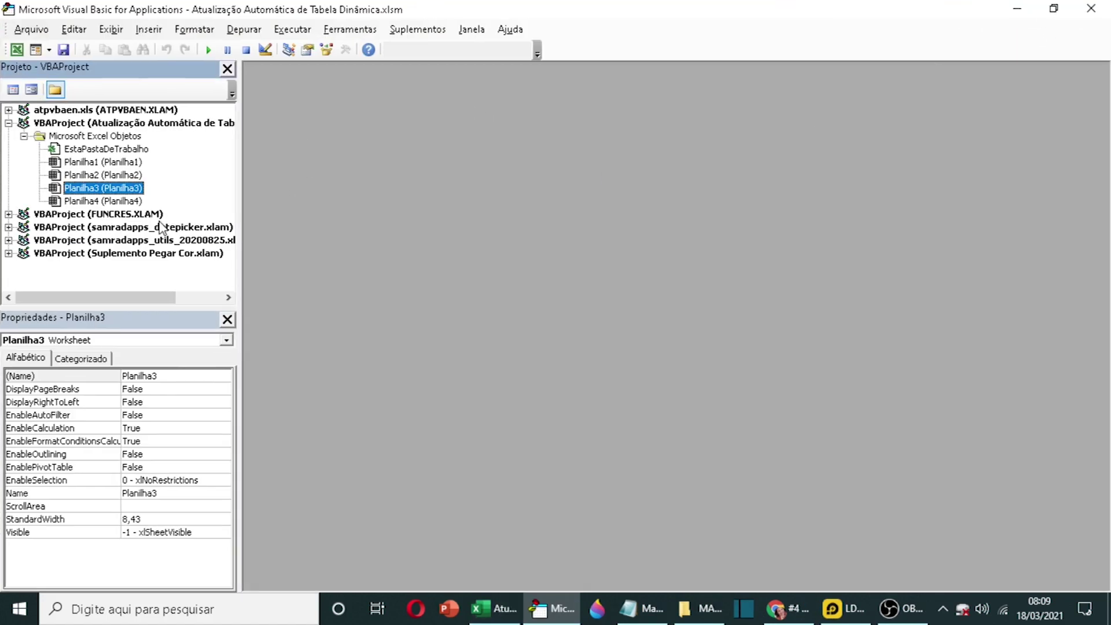
double_click(83, 194)
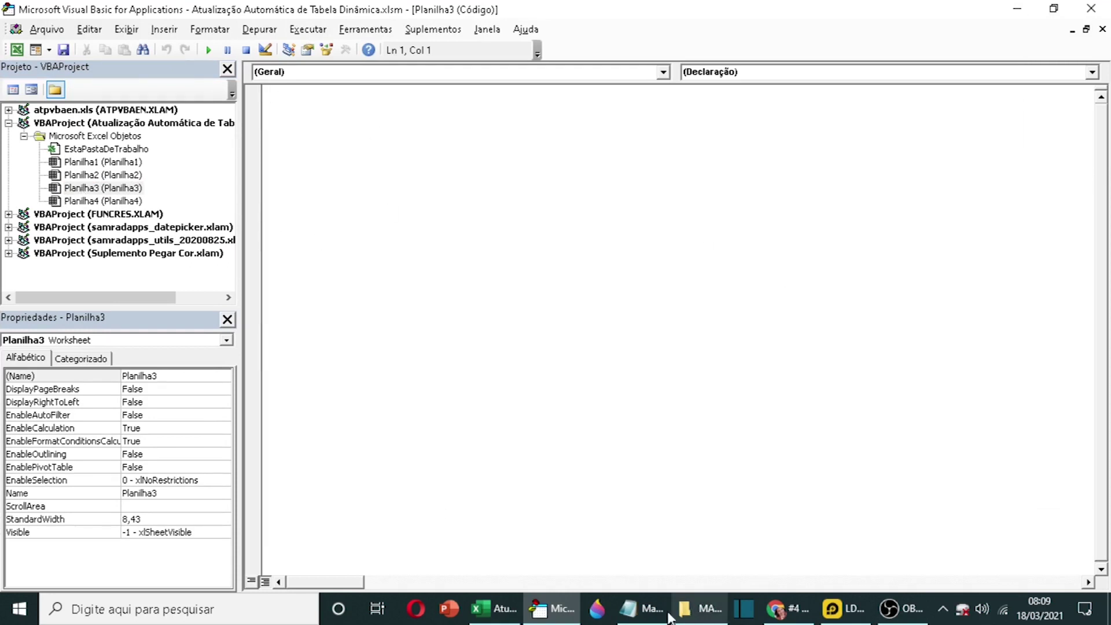
- Switch to Notepad, copy all the code in Macros para att tabela dinamica.txt, and minimize the file
click(637, 607)
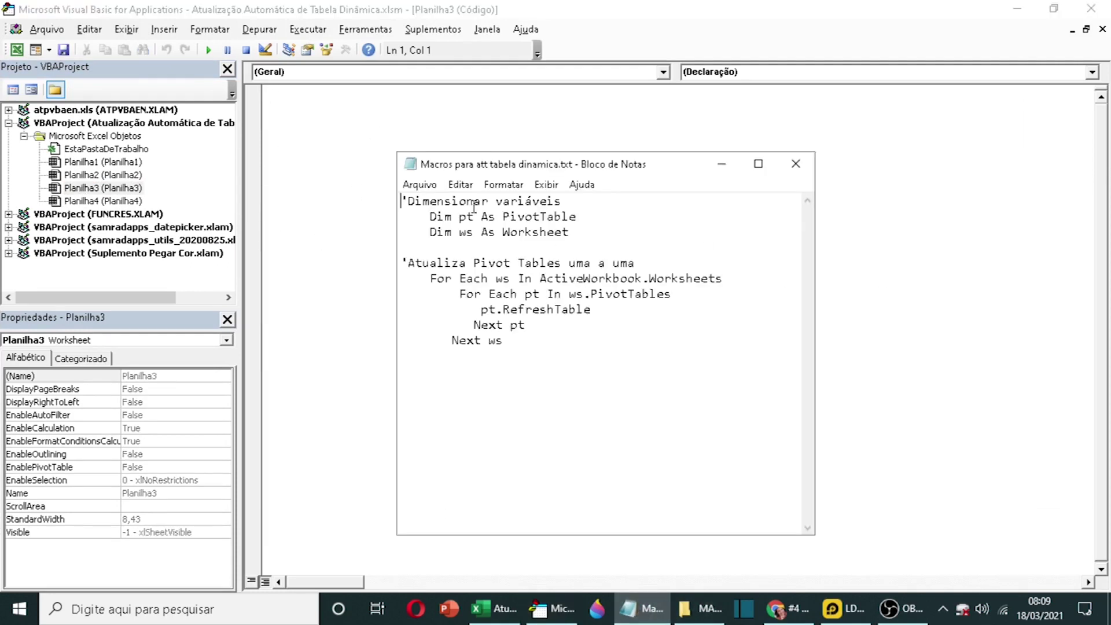
drag(503, 167, 538, 168)
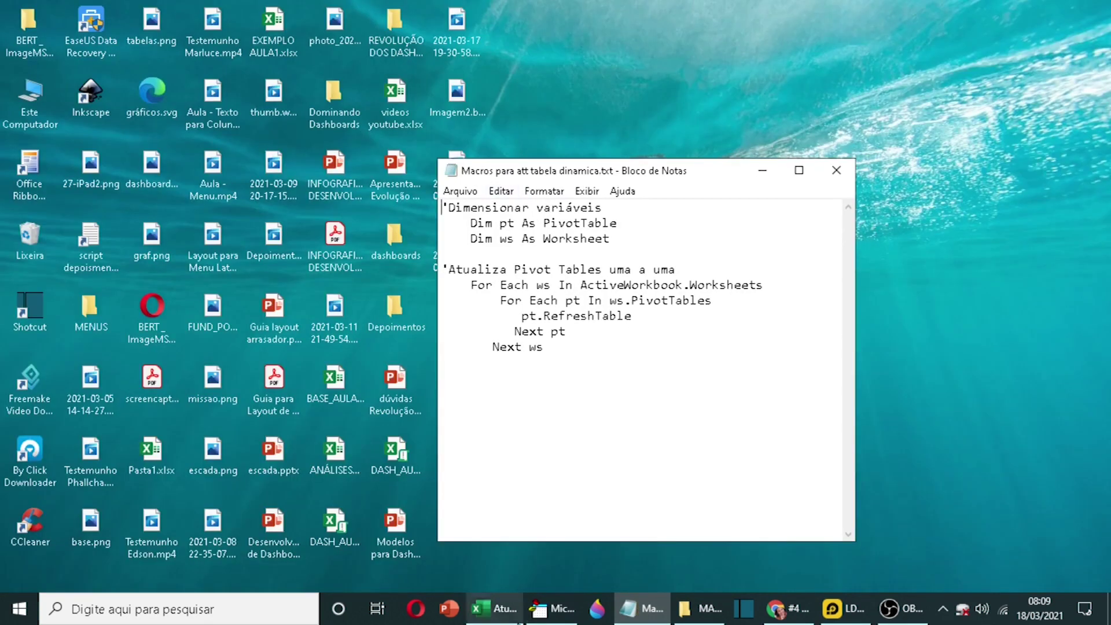
click(501, 614)
click(636, 607)
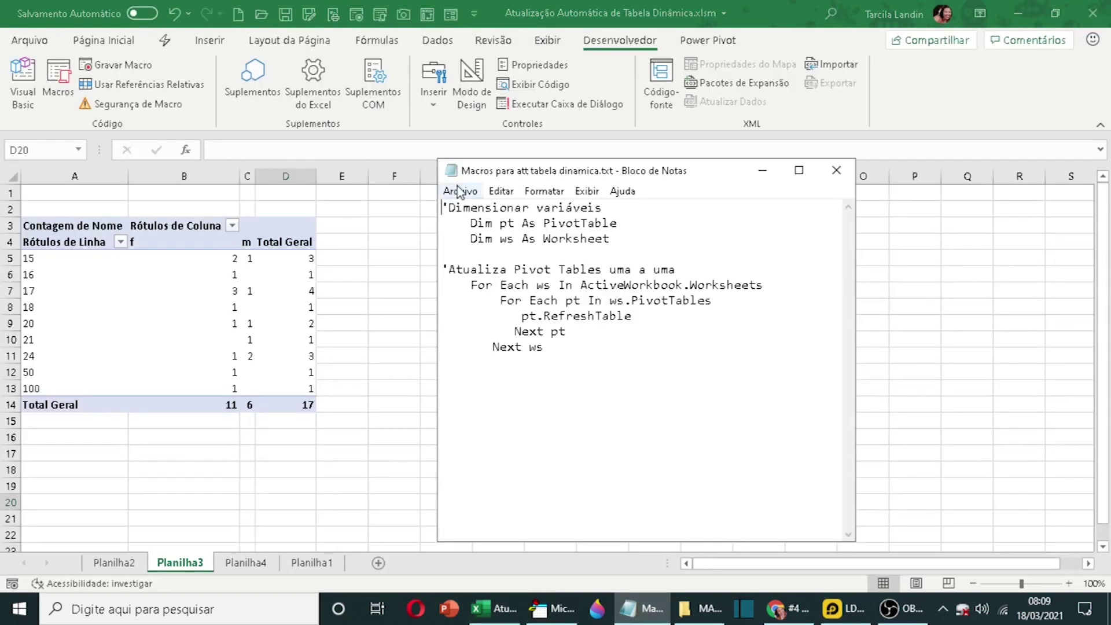
drag(504, 176, 461, 173)
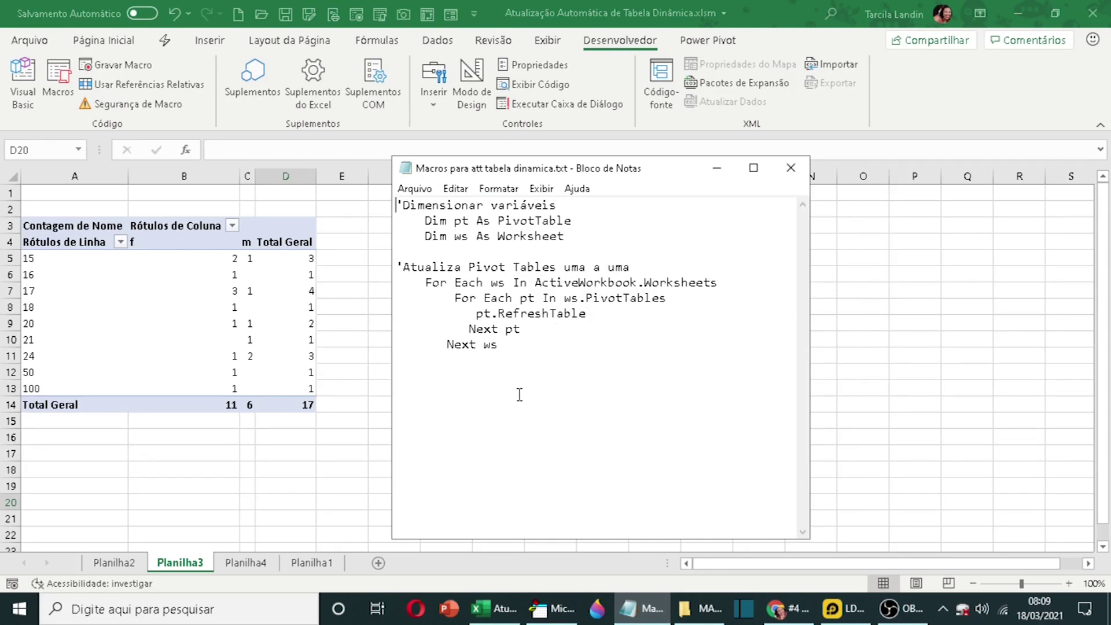
key(ctrl+a)
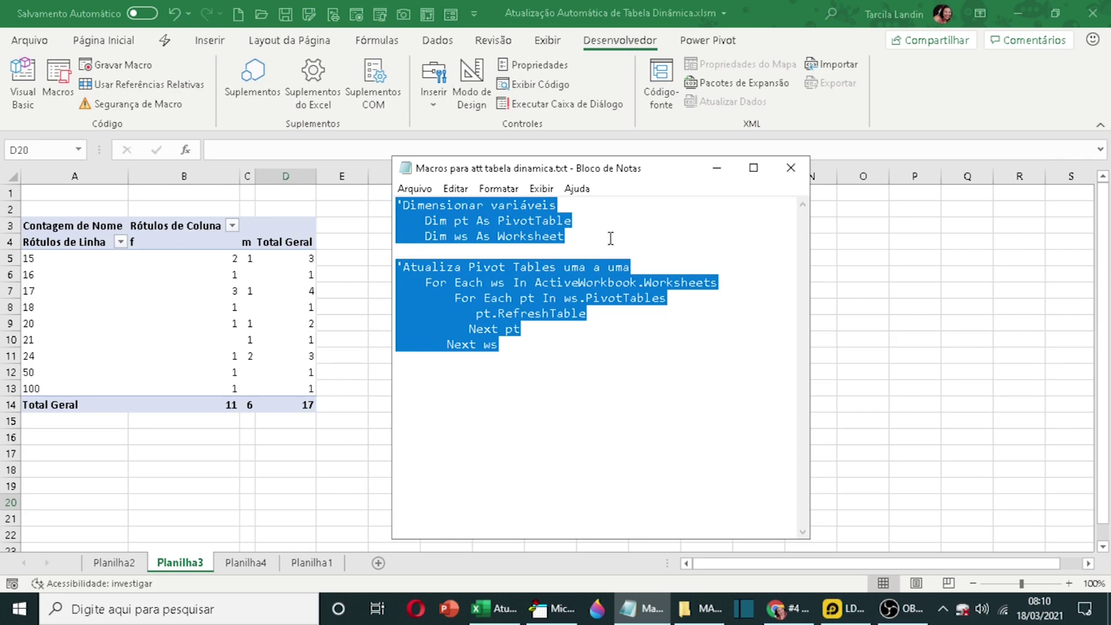
drag(499, 346, 357, 197)
key(ctrl+c)
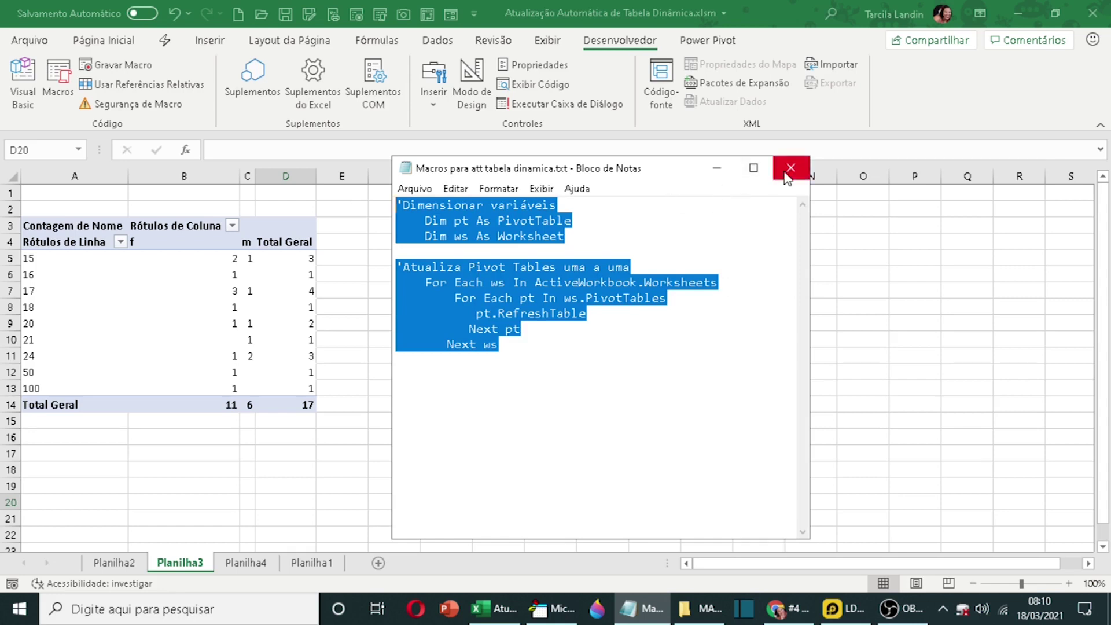
click(717, 168)
- Return to the Visual Basic editor and add a Worksheet_Activate event procedure to Planilha3's code module
key(alt+F11)
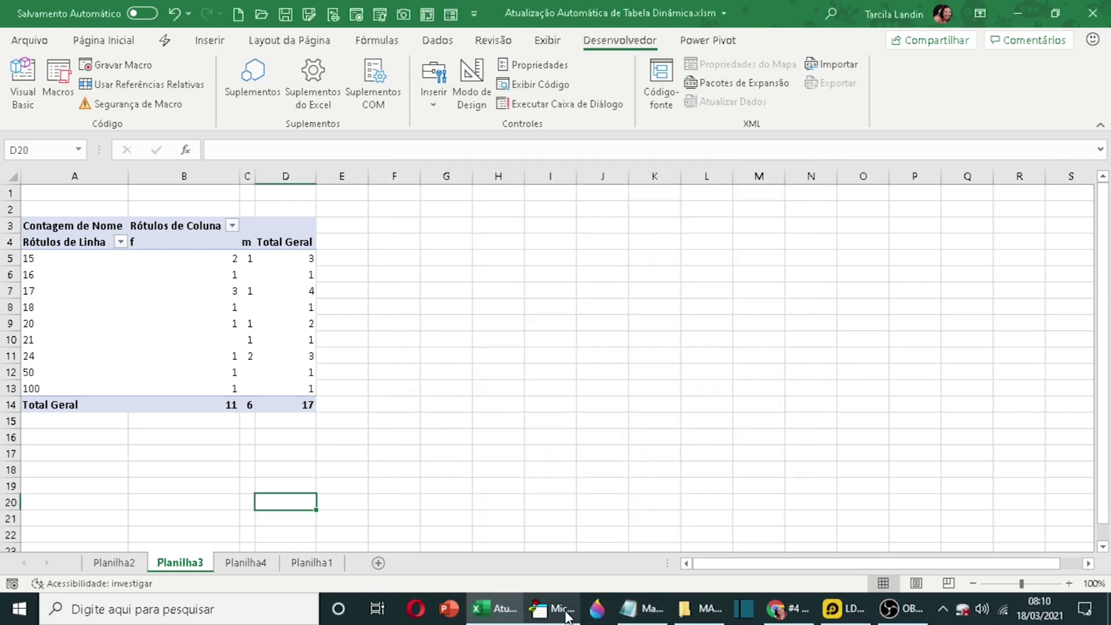
double_click(124, 192)
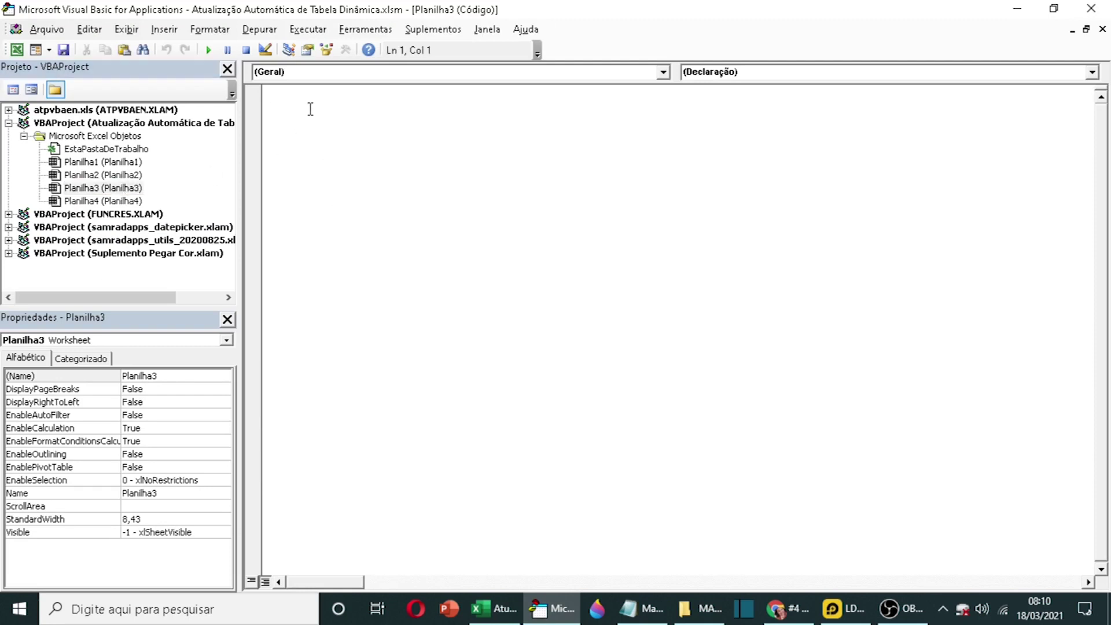
click(664, 73)
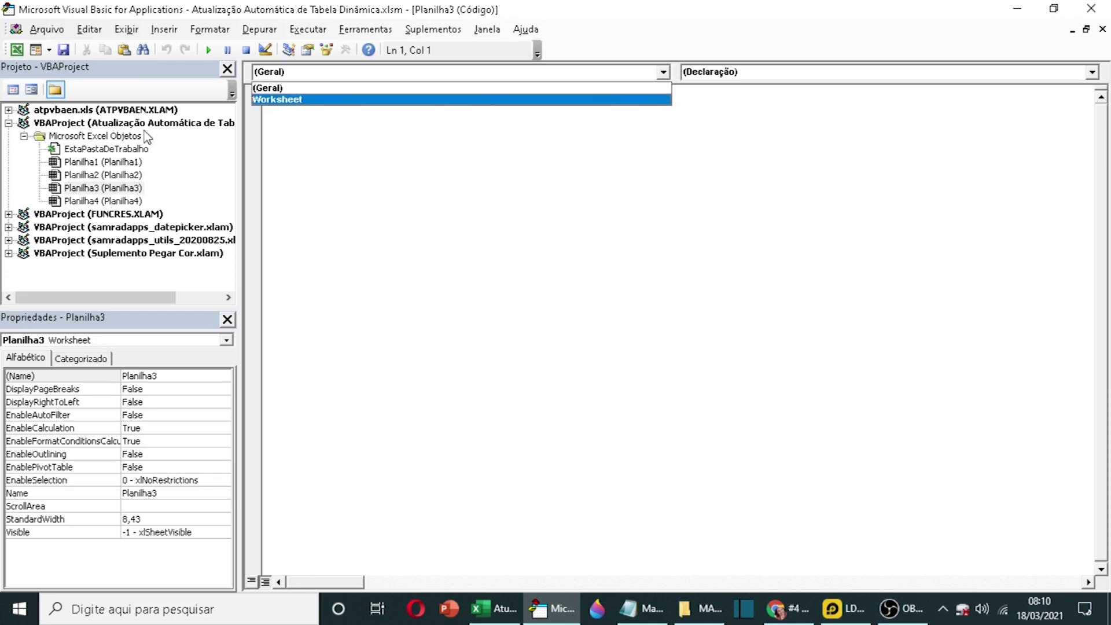
click(283, 99)
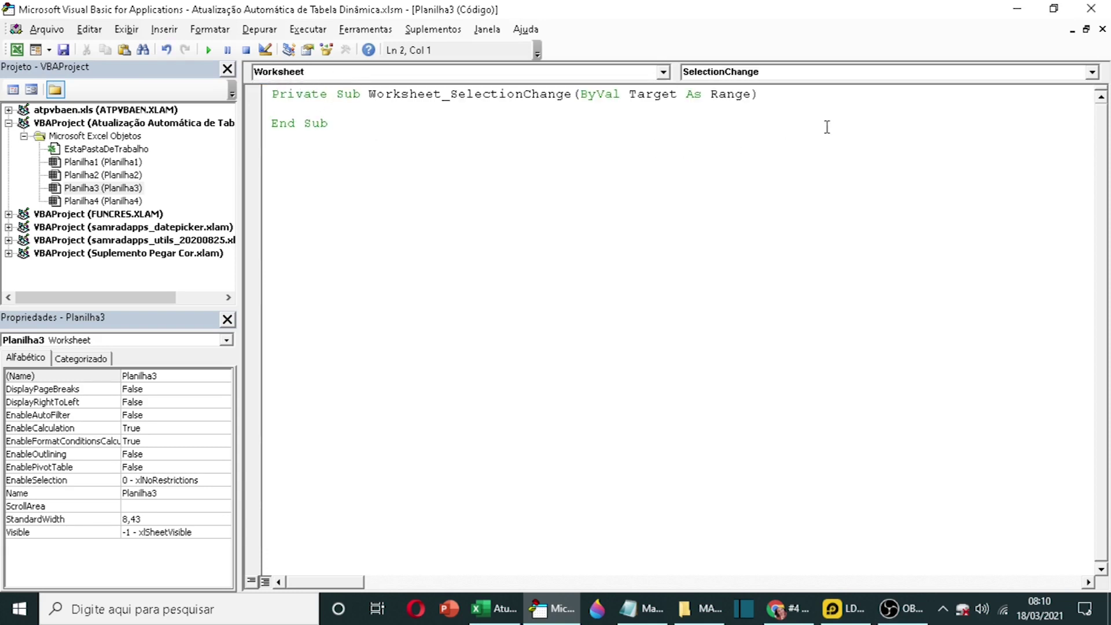
click(780, 72)
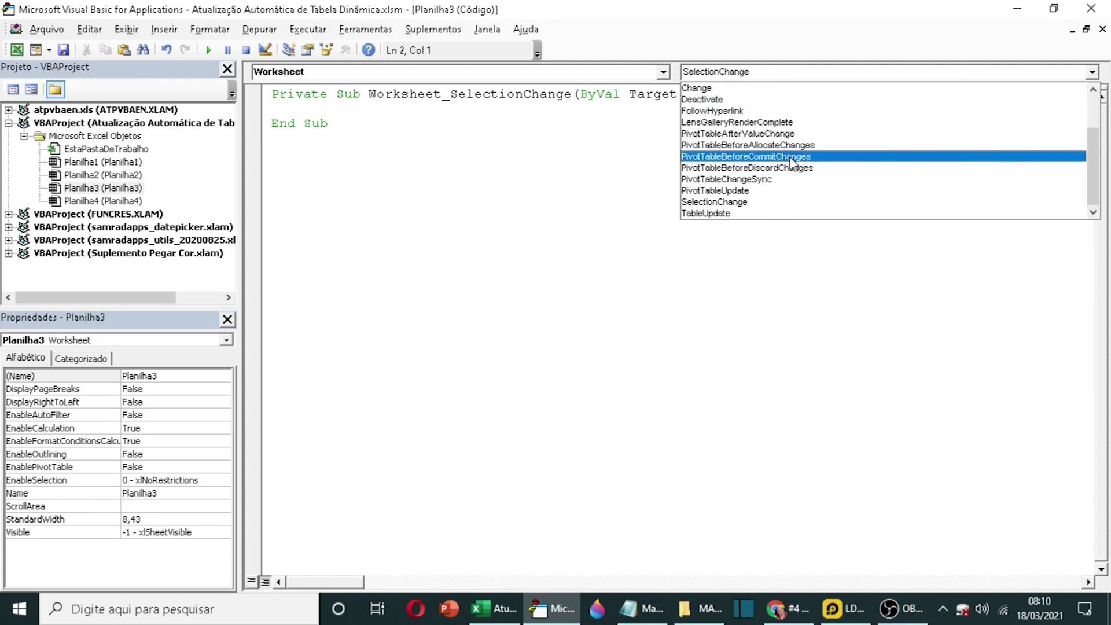
scroll(704, 107, up, 2)
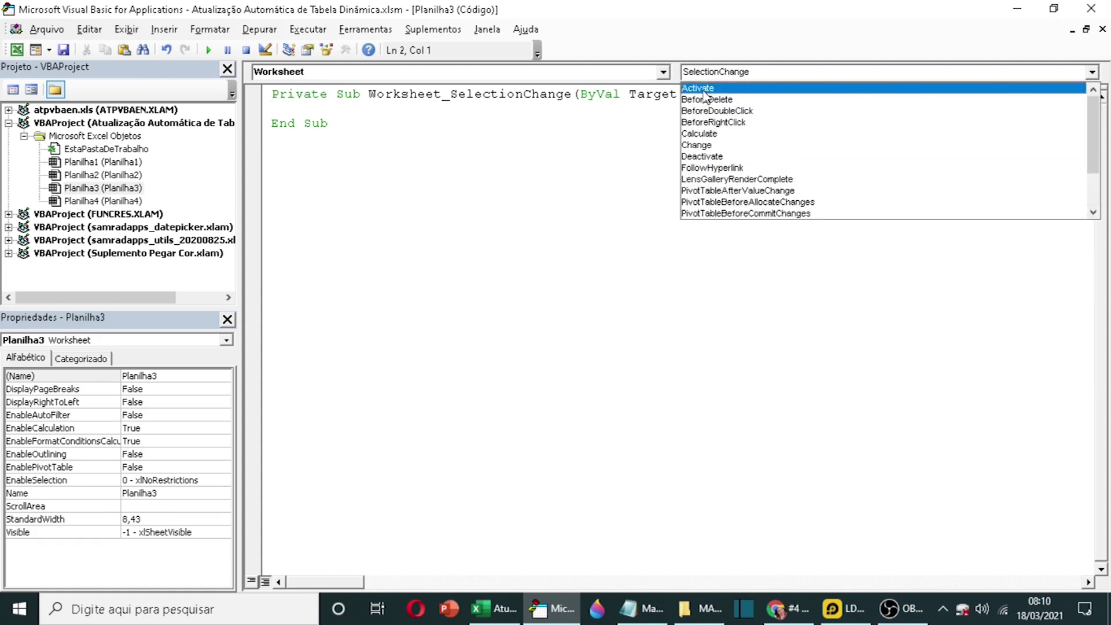
click(703, 88)
- Delete the empty Worksheet_SelectionChange procedure from Planilha3's code
key(Down)
key(Down)
key(Down)
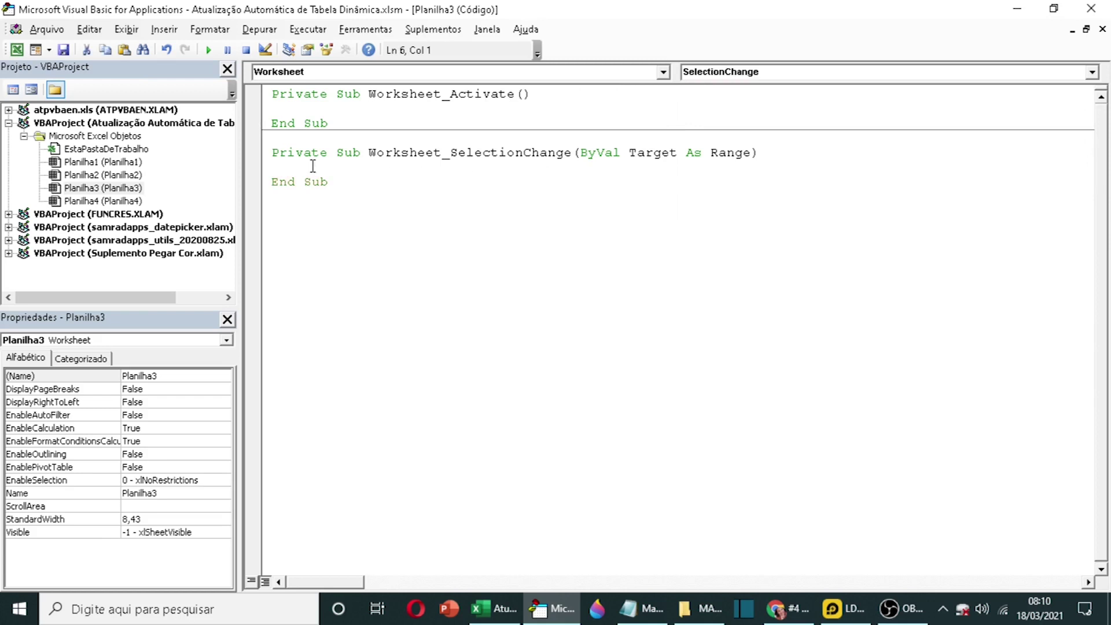
key(ctrl+shift+End)
key(Delete)
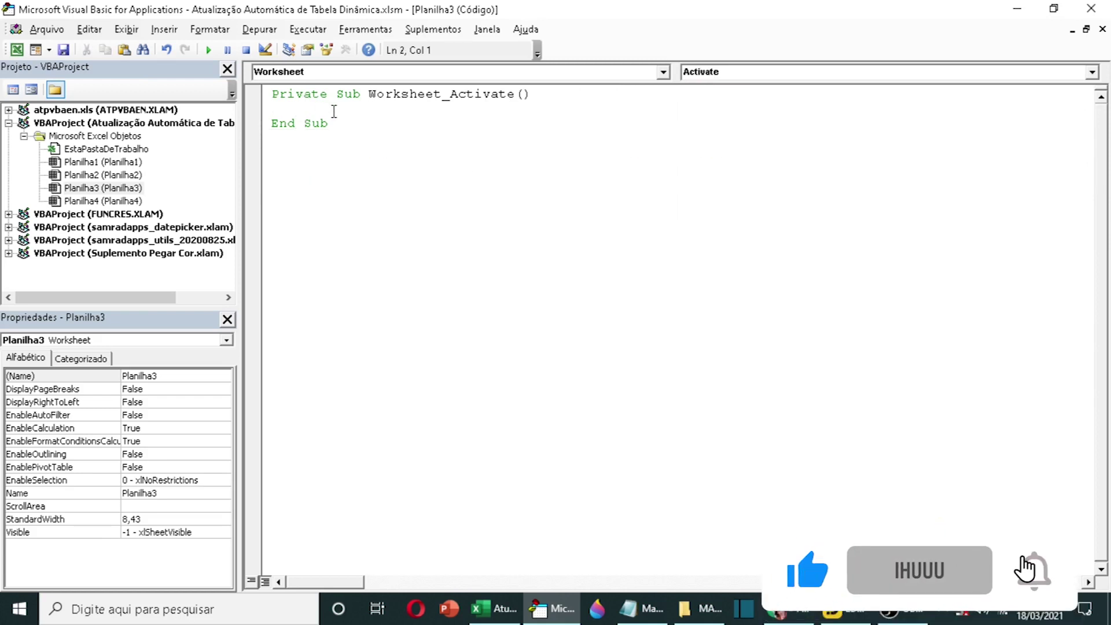
- Paste the copied pivot table refresh code into the body of the Worksheet_Activate procedure
key(ctrl+v)
click(371, 225)
click(351, 109)
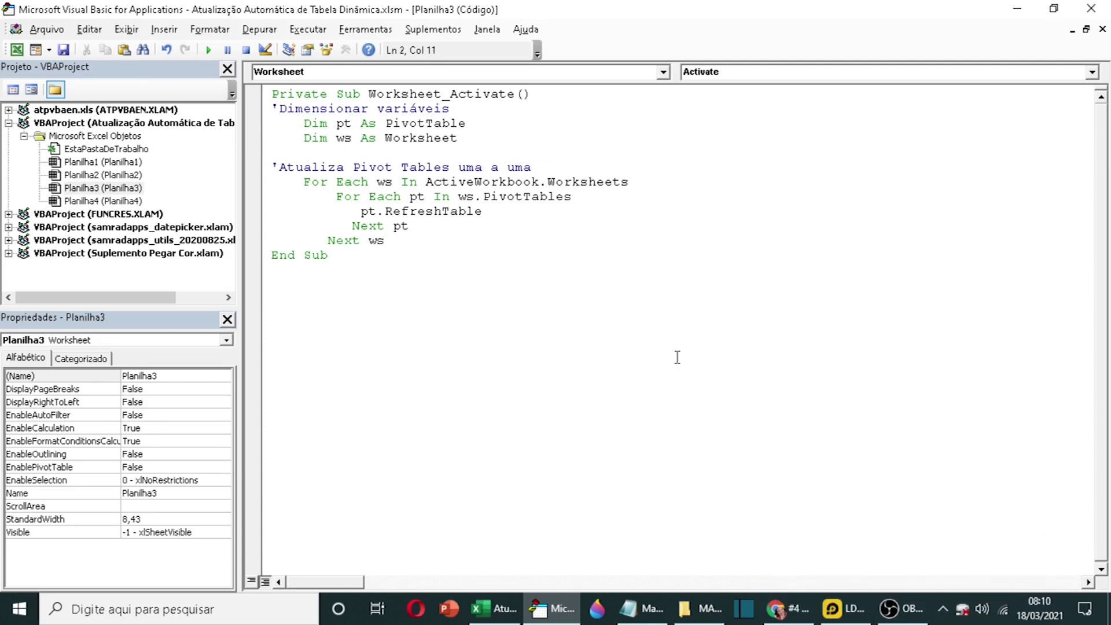
click(500, 268)
- Switch to the Excel workbook and change row 15 of Planilha1's source data to Idade 15 and Gênero m
click(493, 609)
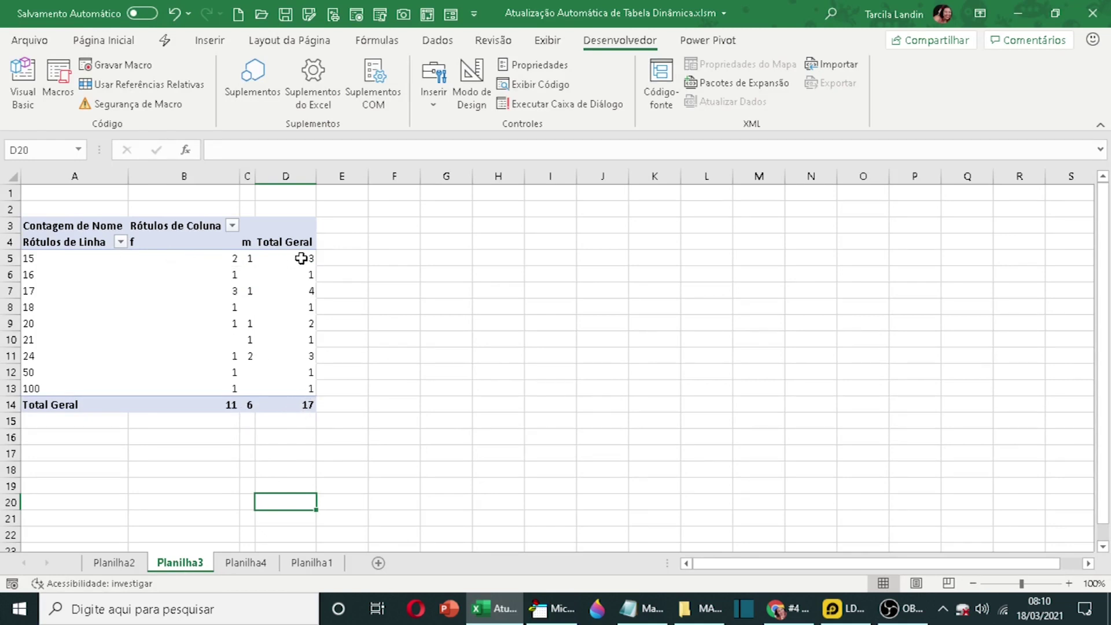
click(322, 561)
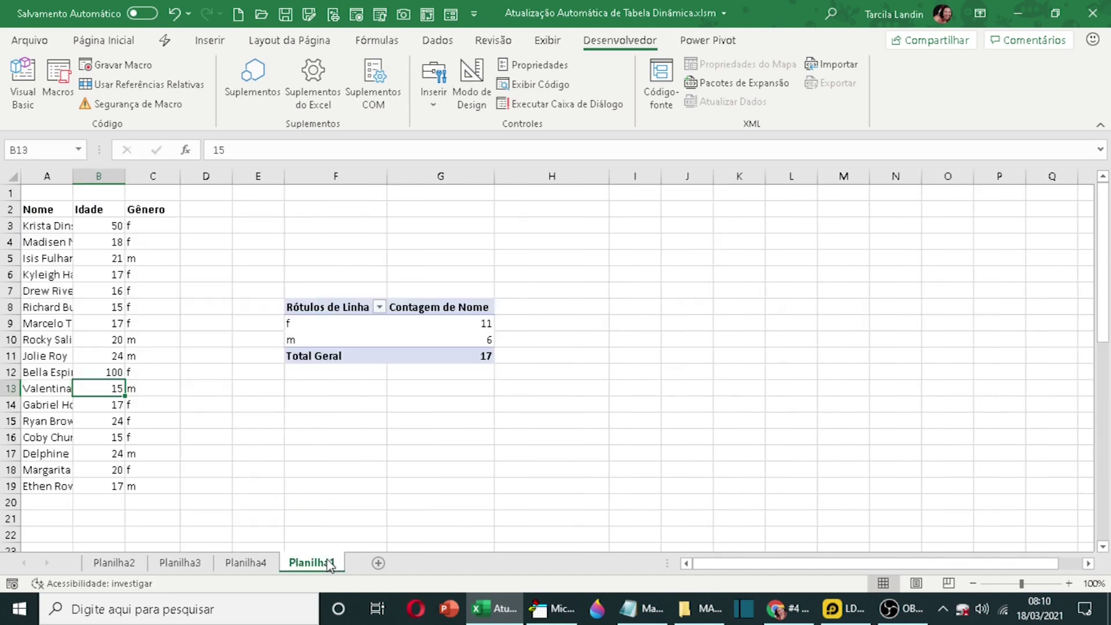
click(101, 421)
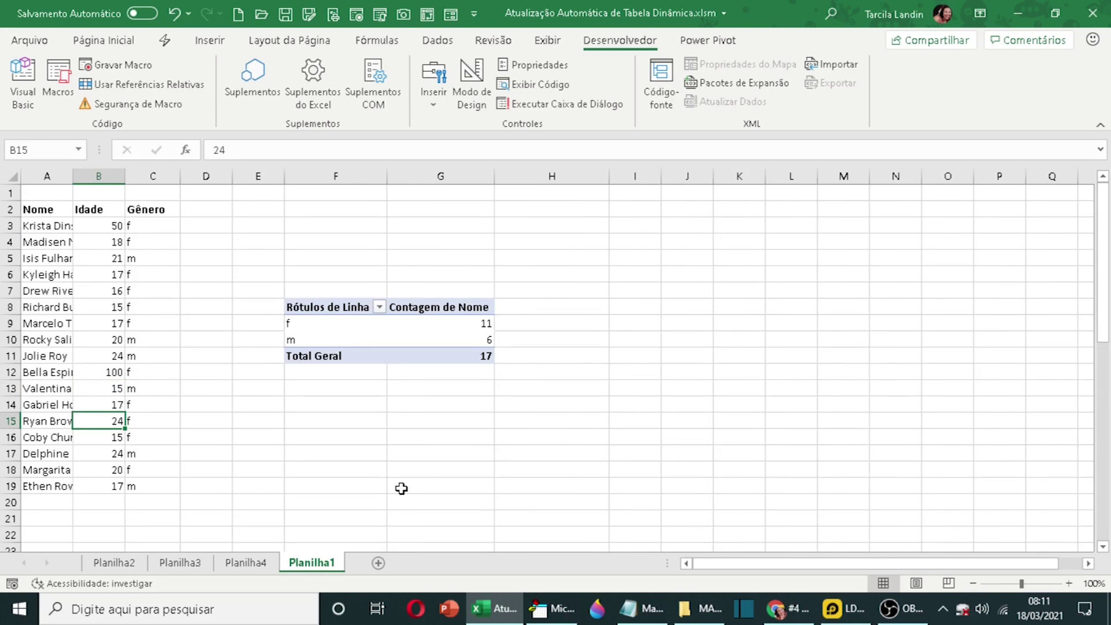
text(15)
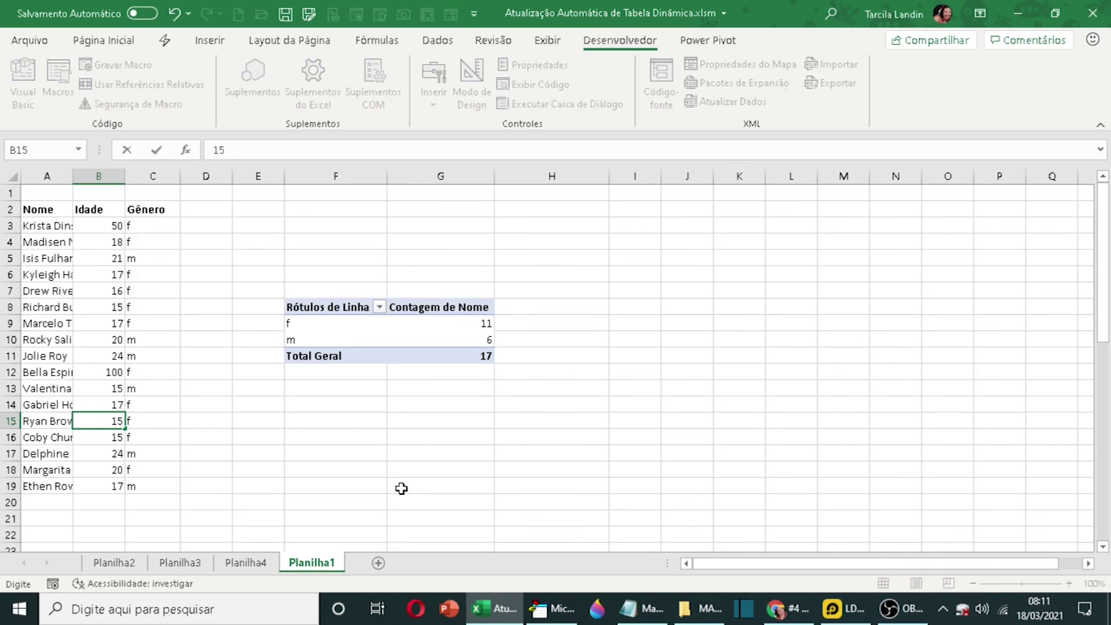
key(Tab)
text(m)
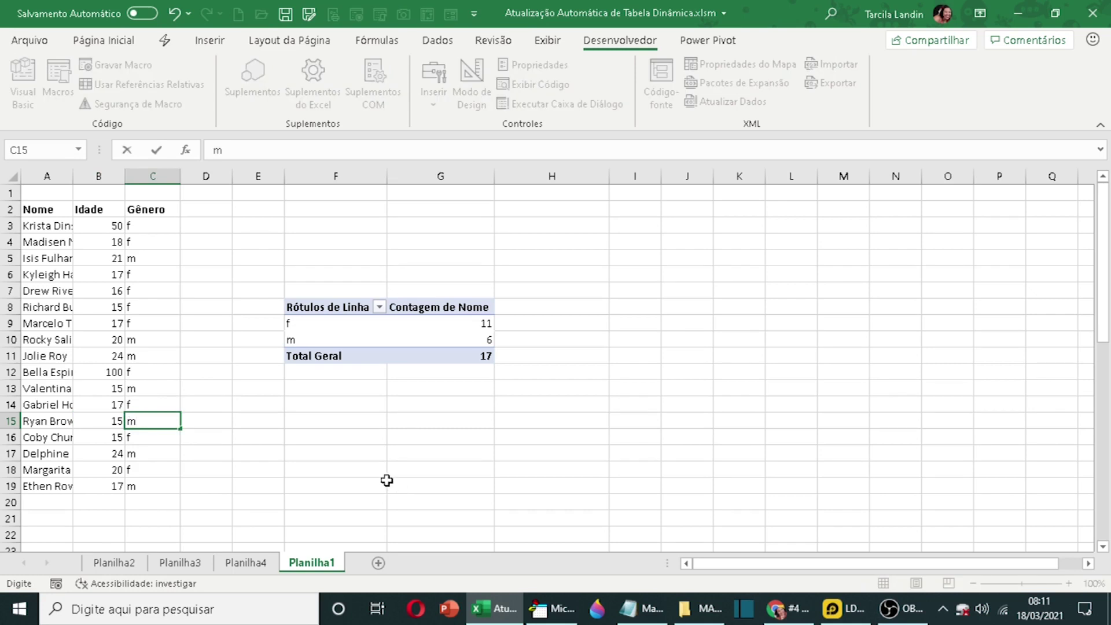
click(191, 421)
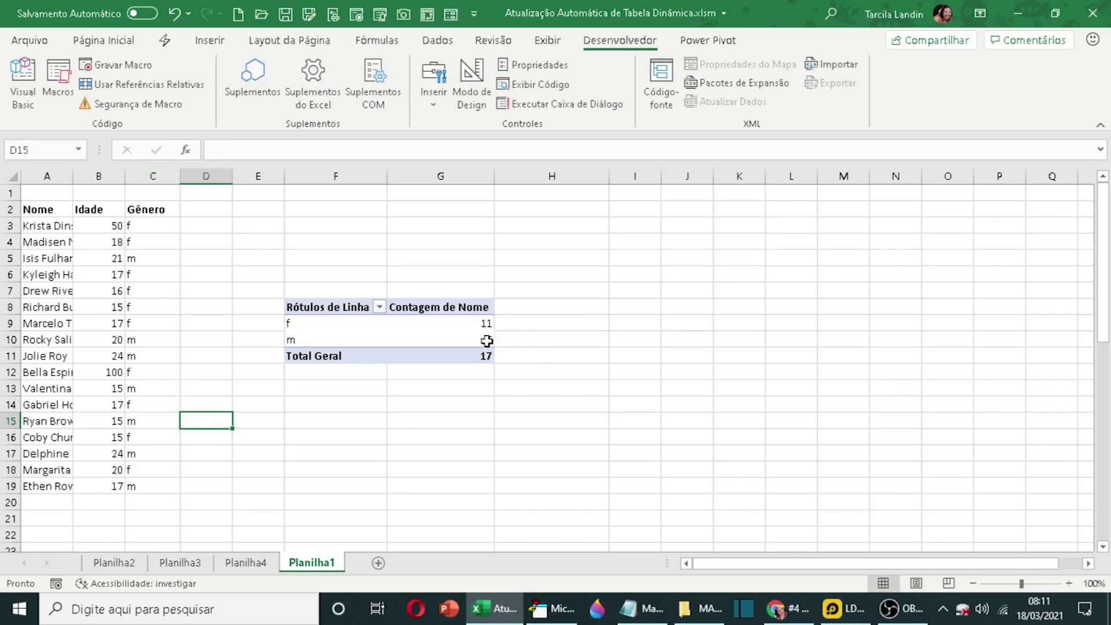
- Review the pivot tables on Planilha1, Planilha4 and Planilha2, and activate Planilha3 to run the refresh macro
mouse_move(474, 342)
click(258, 564)
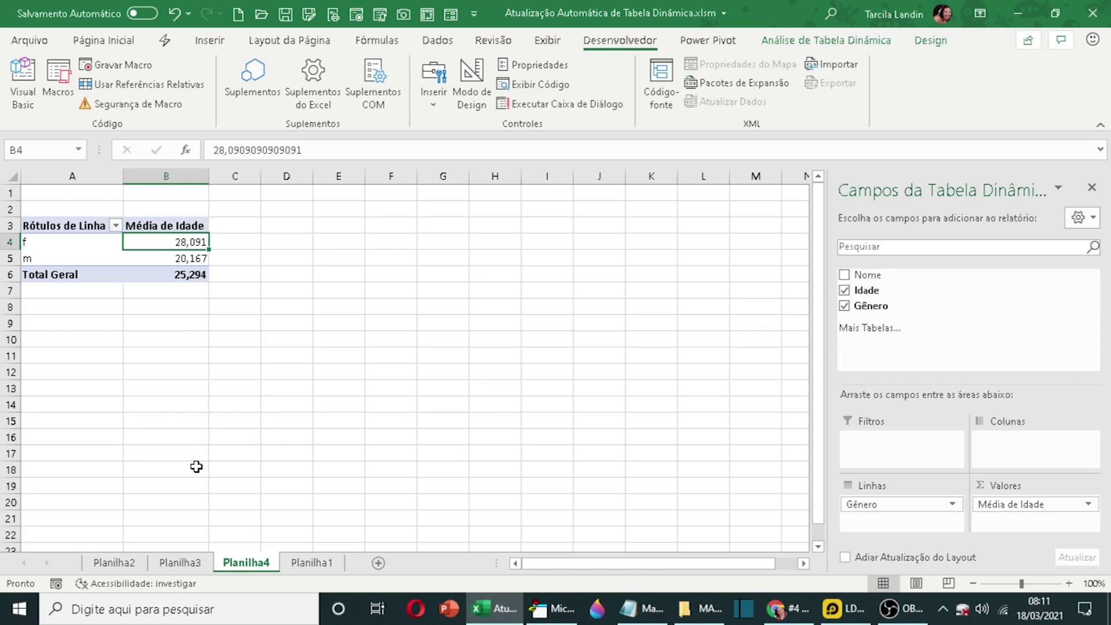
click(116, 564)
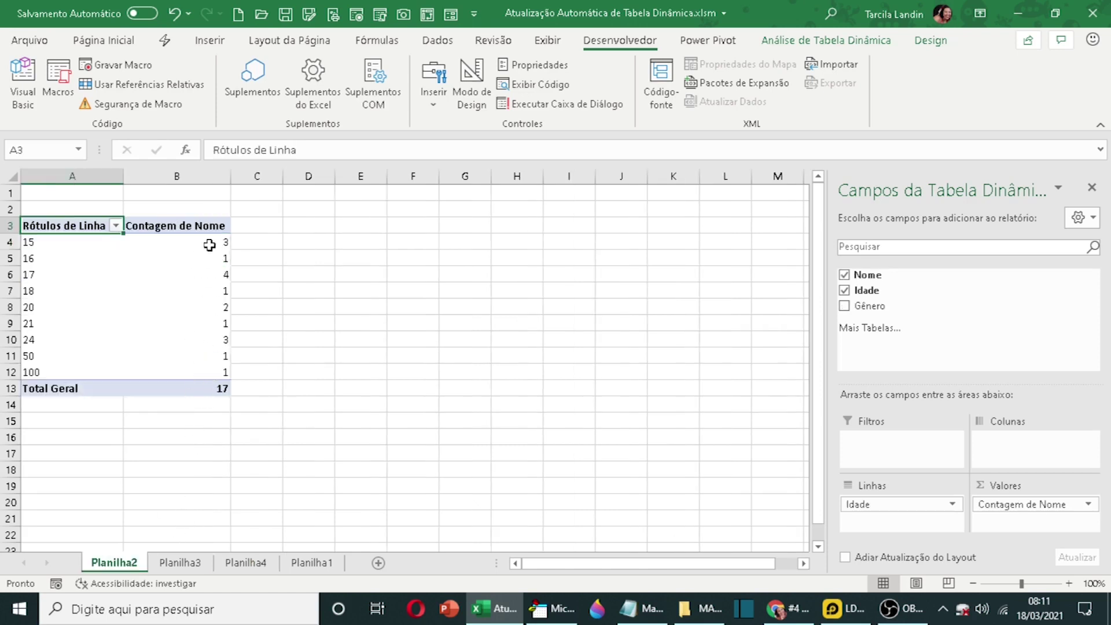
click(182, 565)
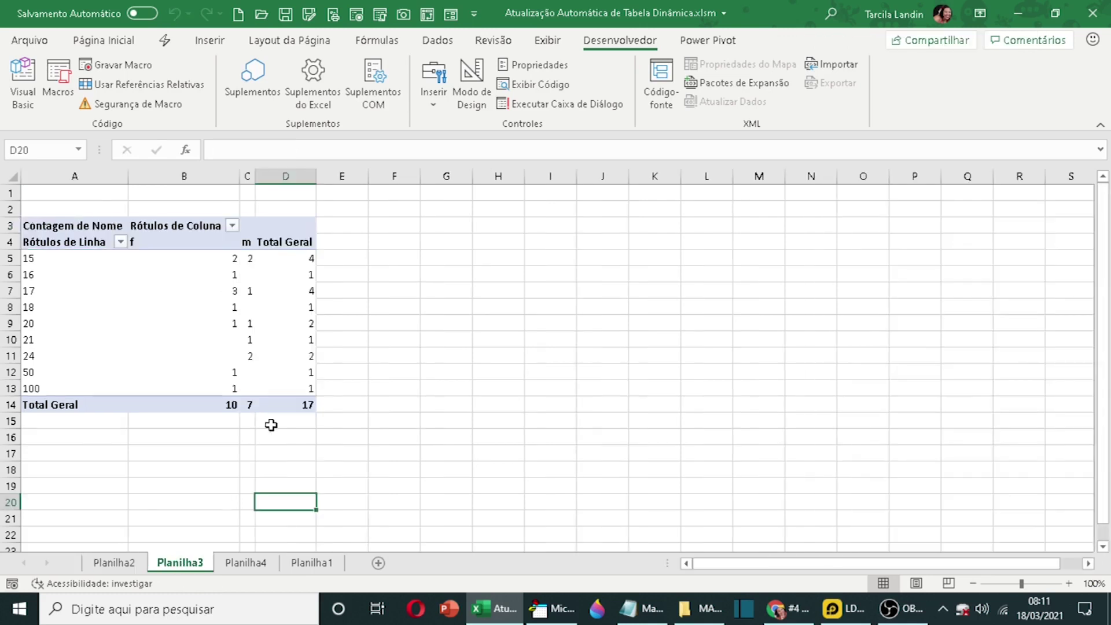
- Check the pivot tables on Planilha3, Planilha2, Planilha4 and Planilha1 for the changed age and gender
click(305, 258)
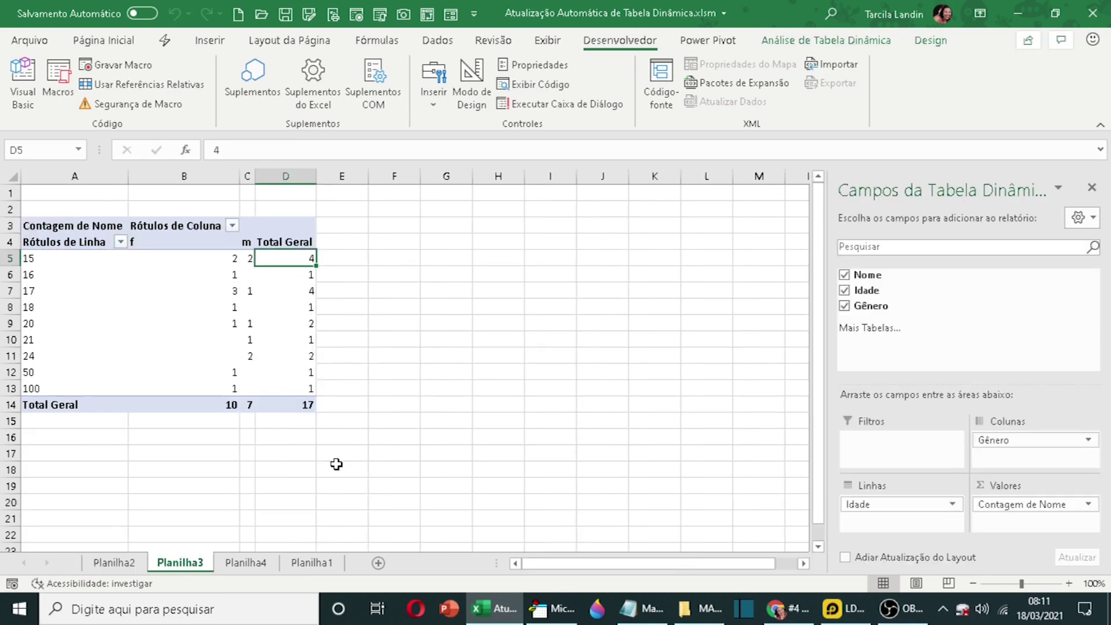
click(114, 562)
click(219, 243)
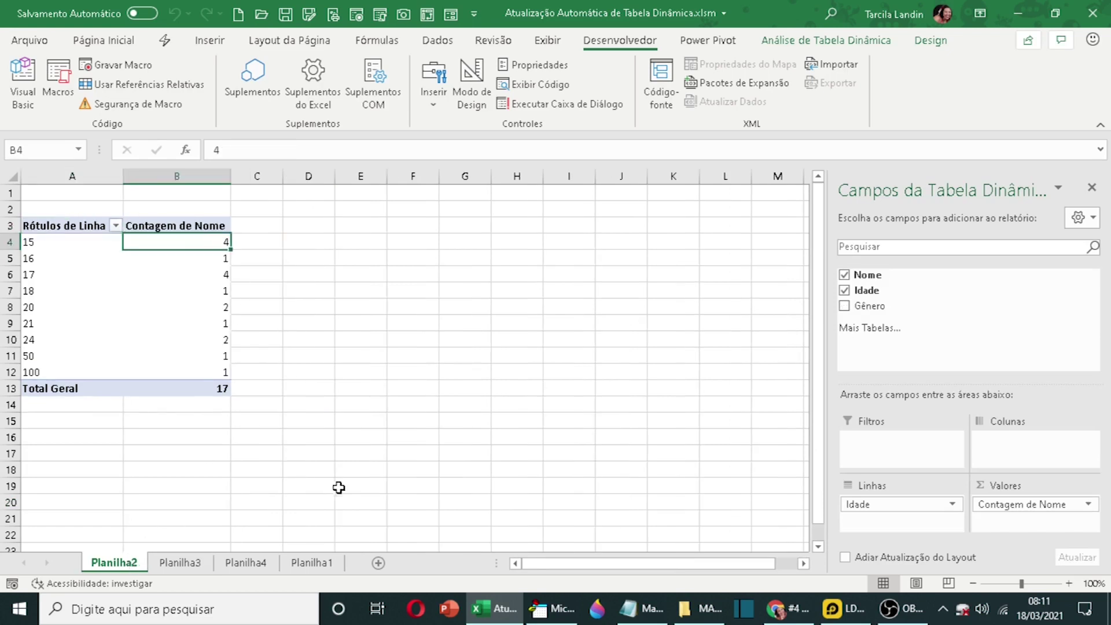
click(267, 569)
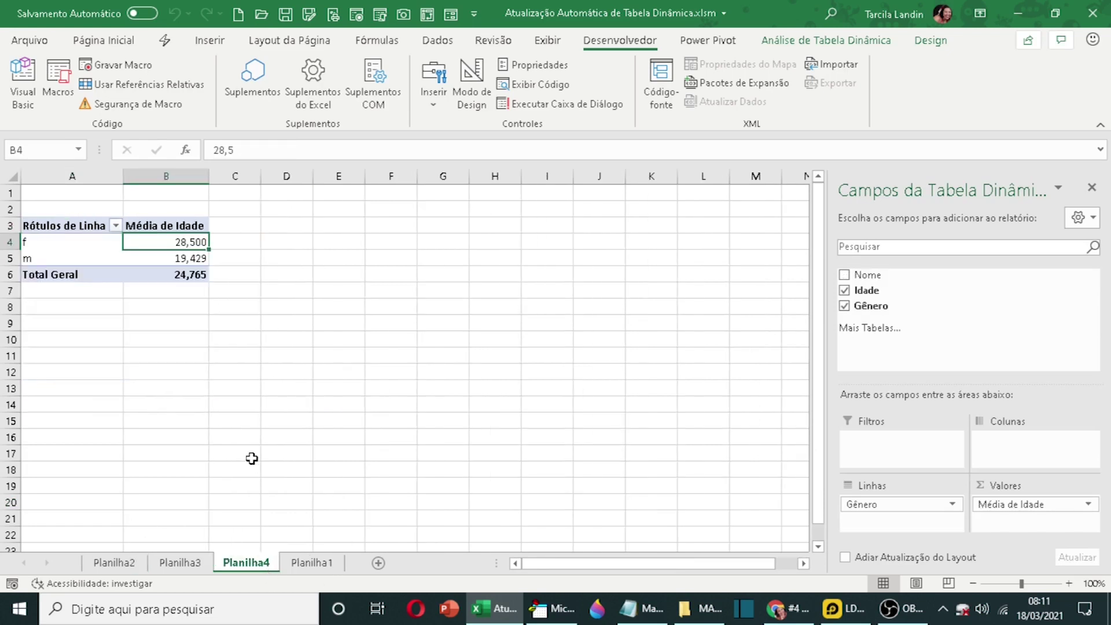
click(312, 563)
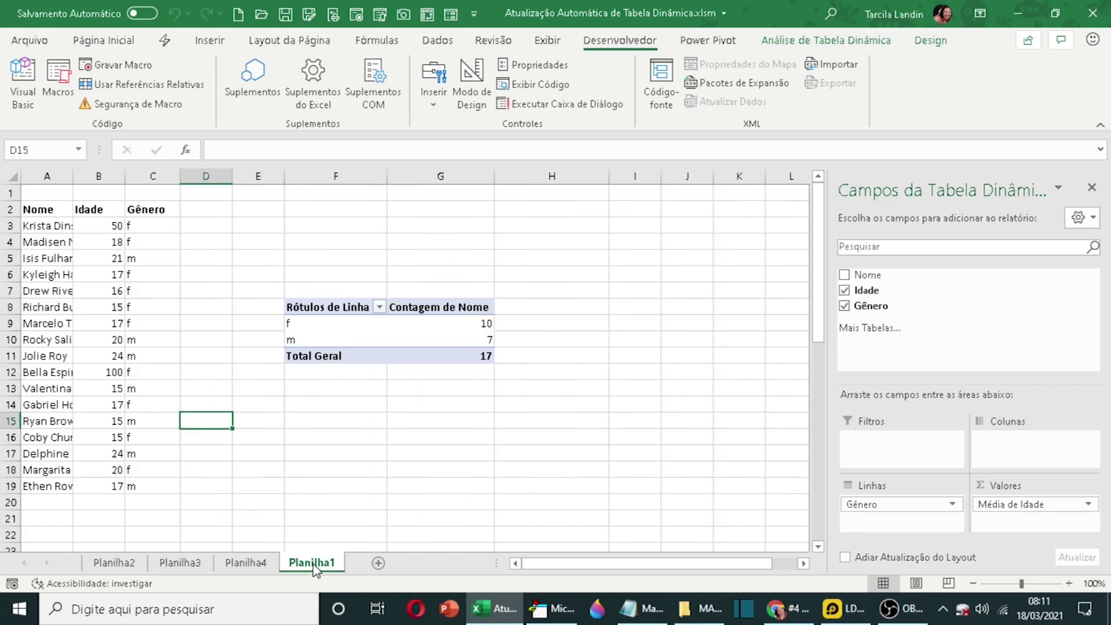
click(246, 563)
click(311, 563)
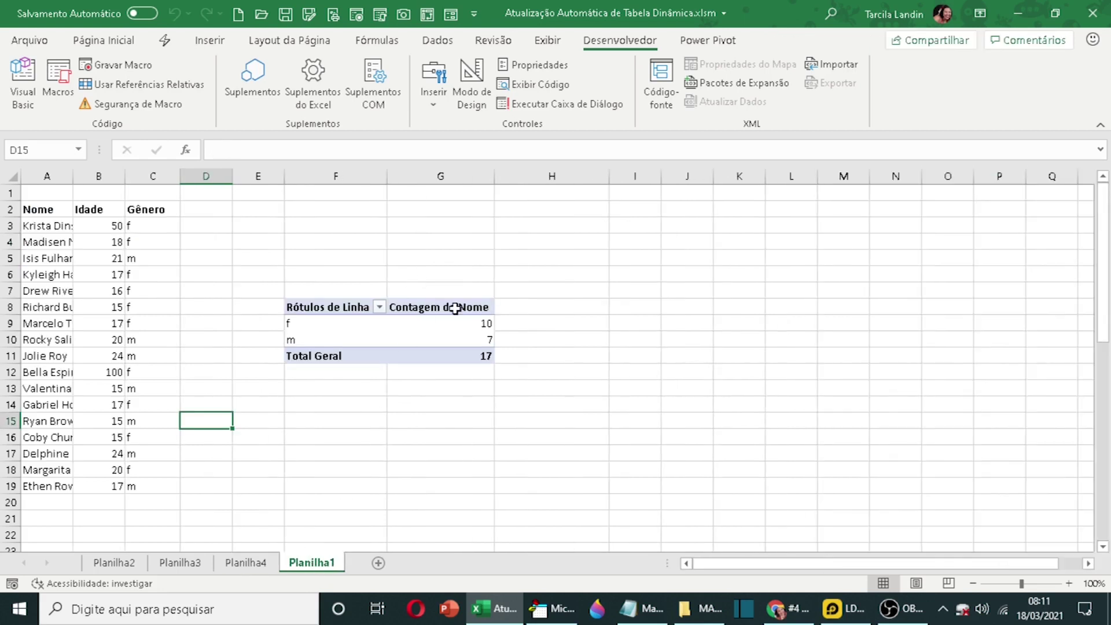
click(478, 339)
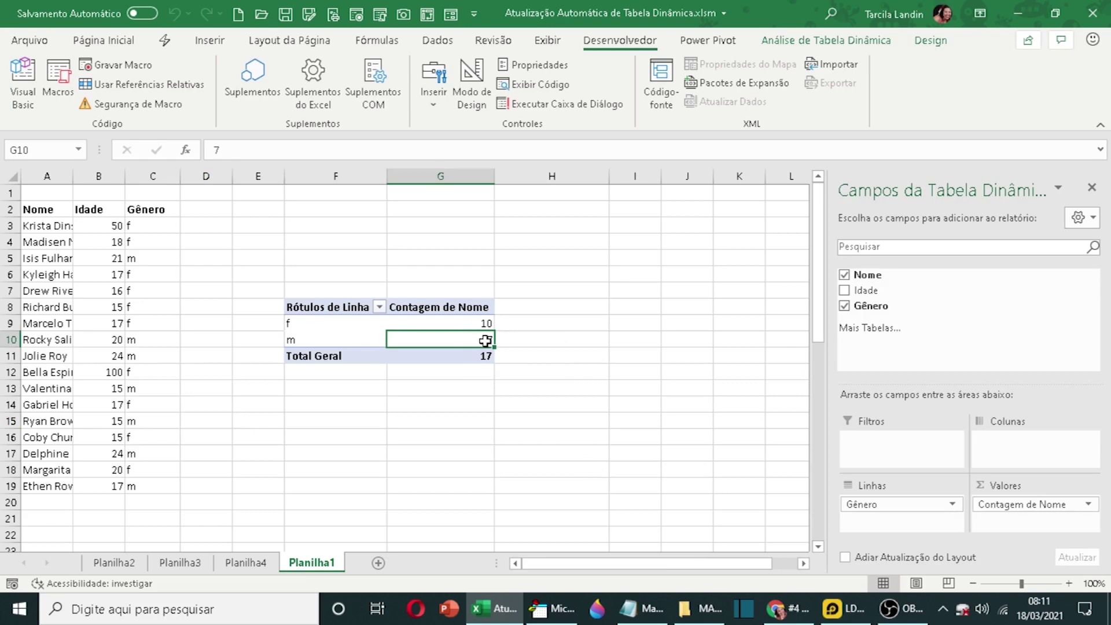
- Examine the extent of the source data range A2:C19 on Planilha1 and the empty row below it
click(500, 464)
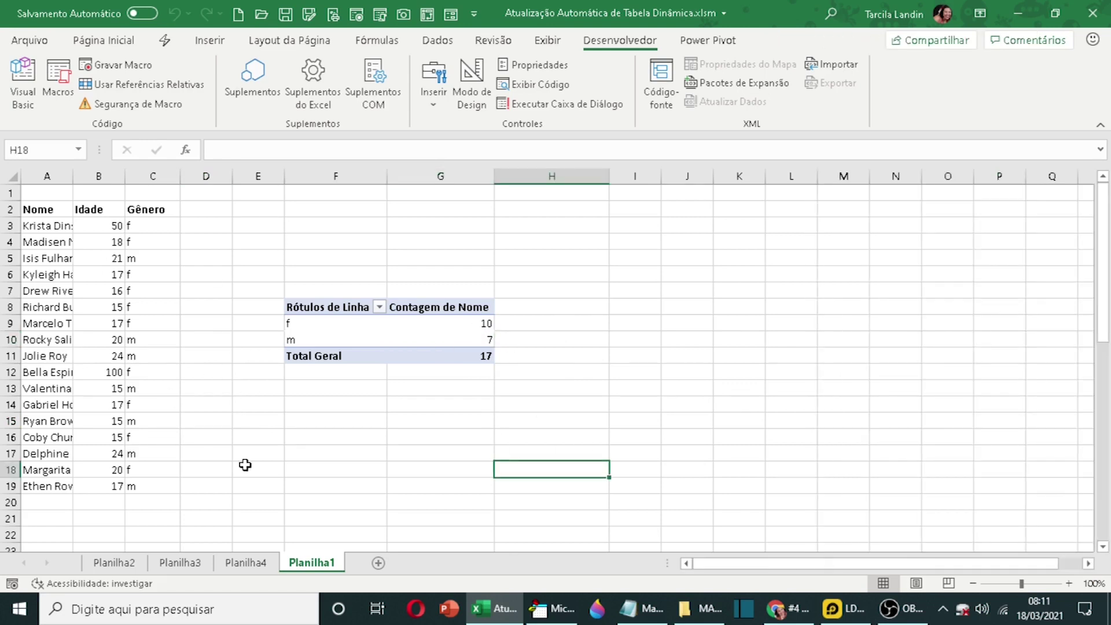
click(48, 515)
click(56, 491)
click(153, 500)
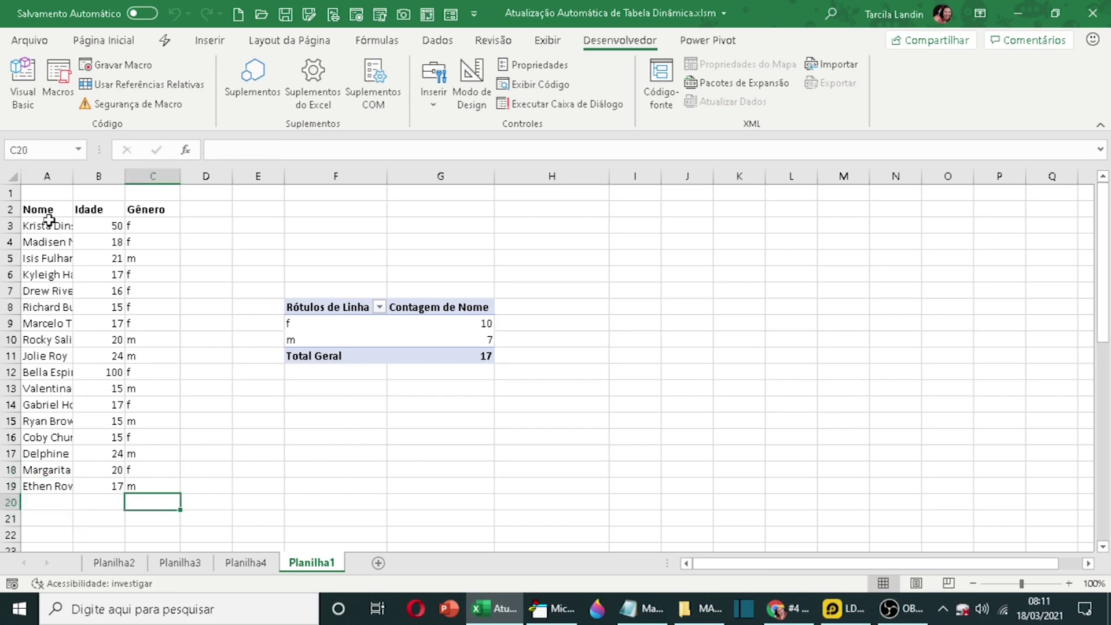
drag(42, 209, 148, 489)
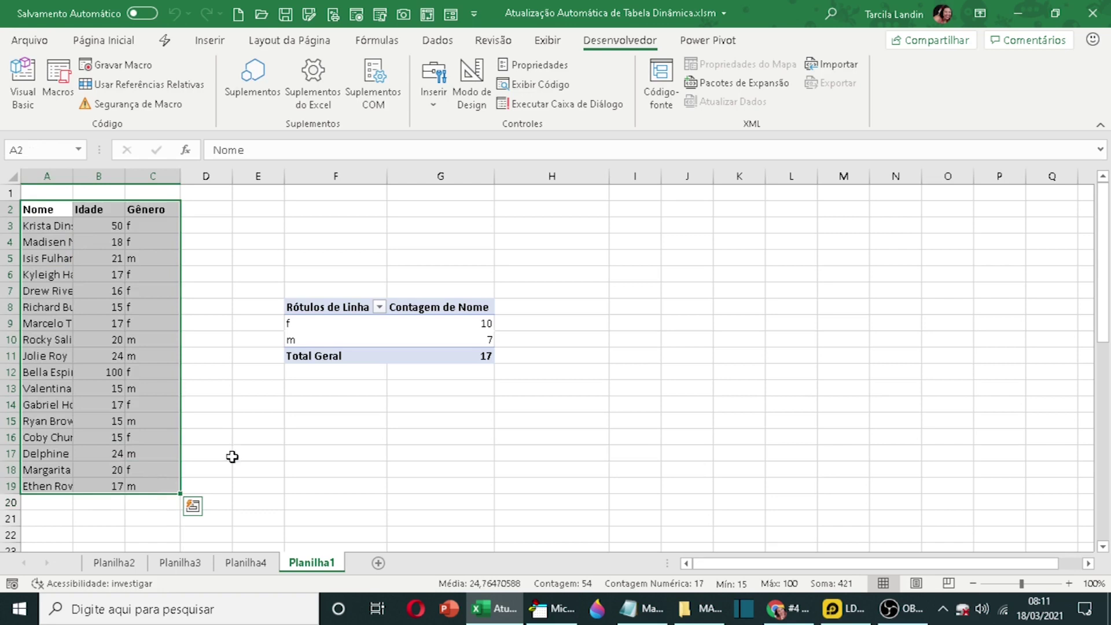
click(248, 454)
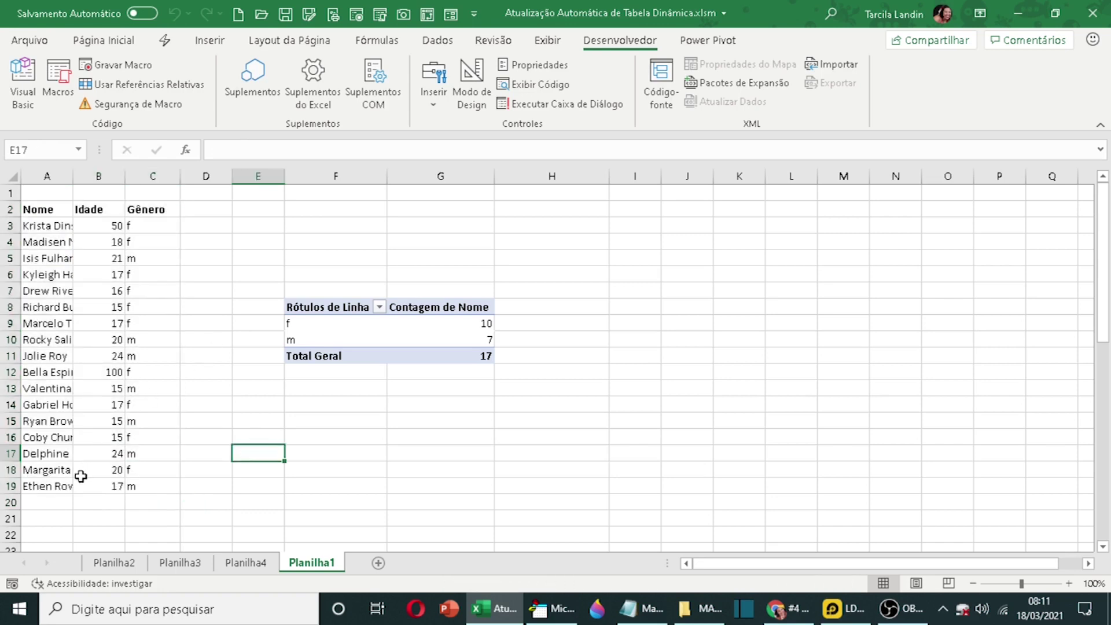
- Add a record in row 20 of Planilha1's source data with Nome Teste, Idade 25 and Gênero m
click(66, 500)
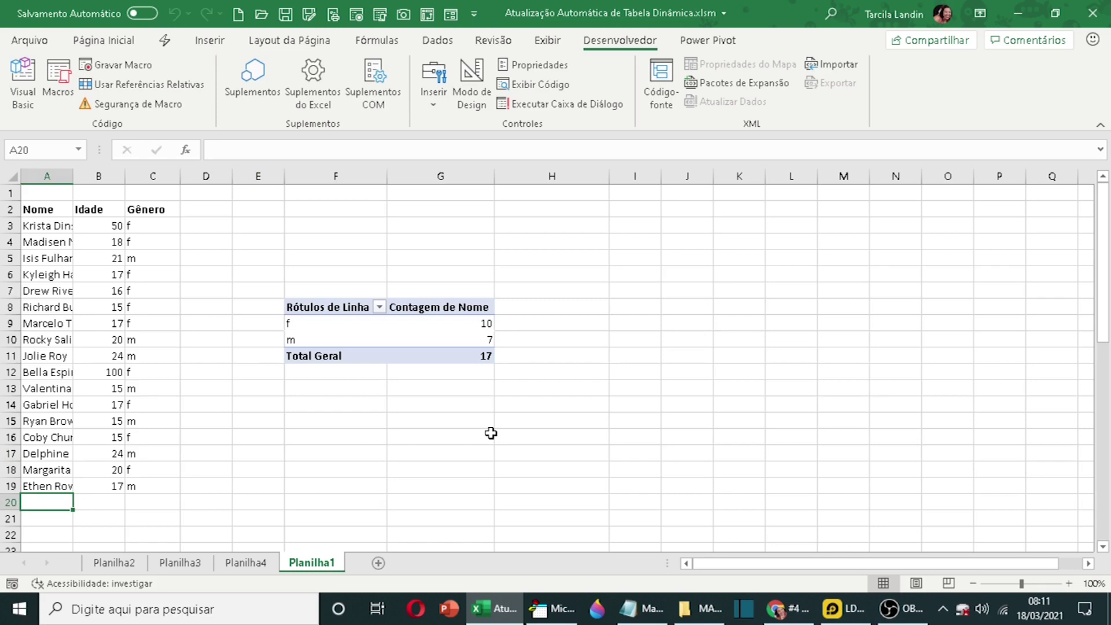
text(Teste)
key(Tab)
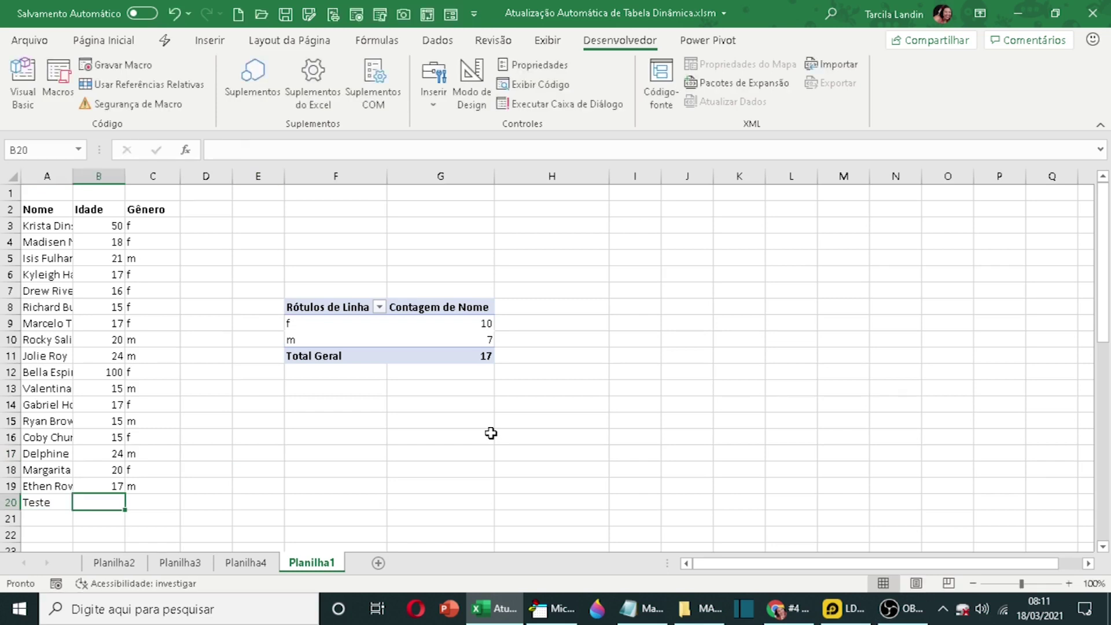
text(25)
key(Tab)
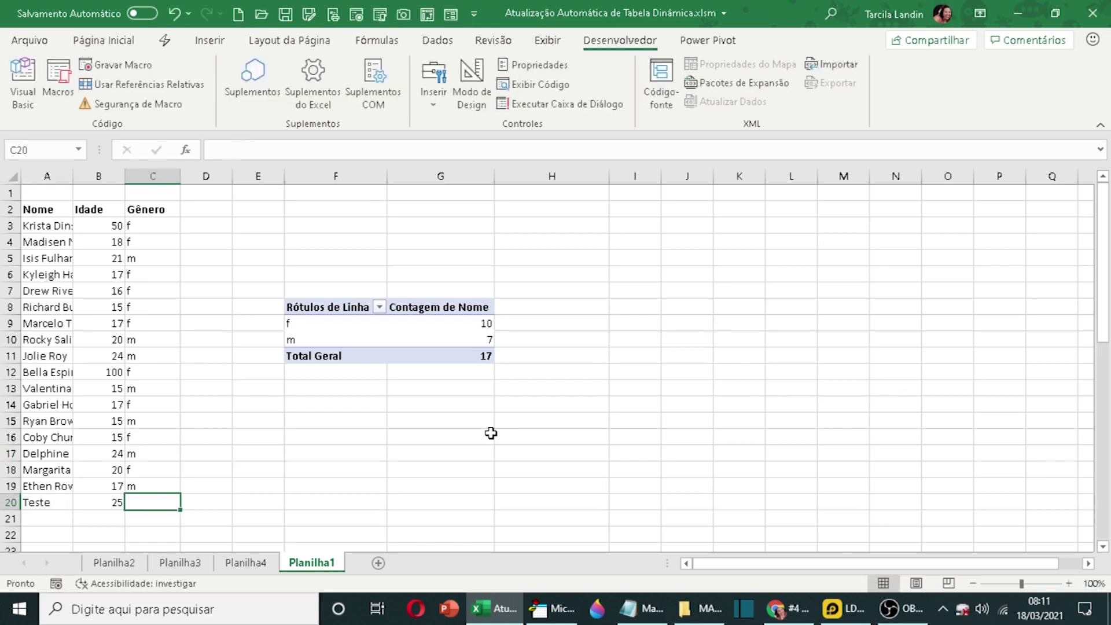
text(m)
key(Tab)
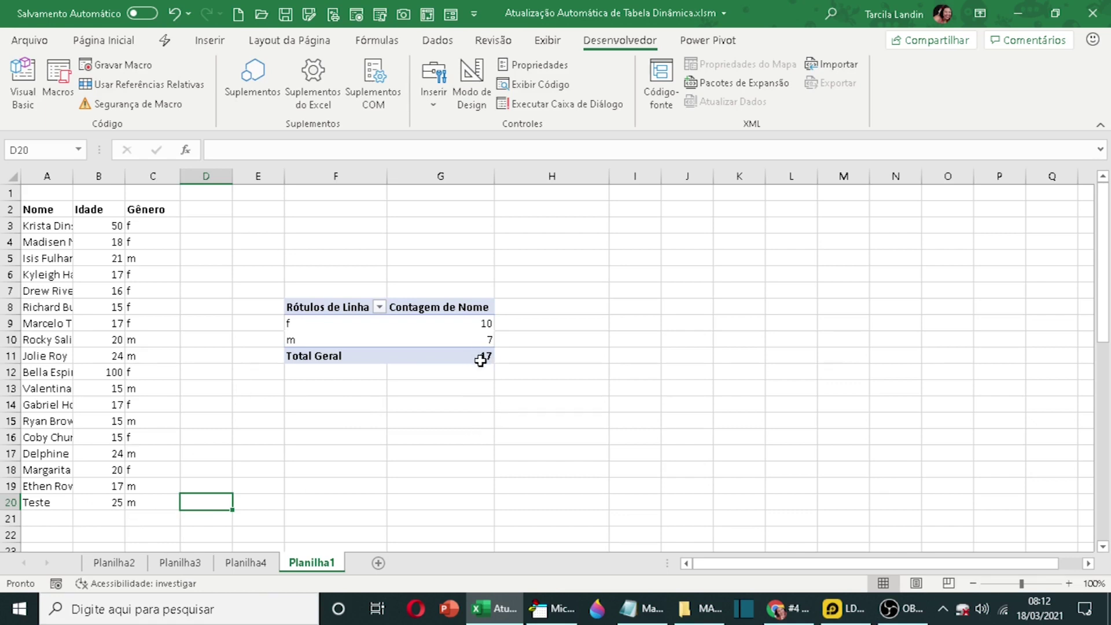
- Activate Planilha3 to rerun the refresh macro, and compare Planilha1's pivot table with the source data range
click(176, 564)
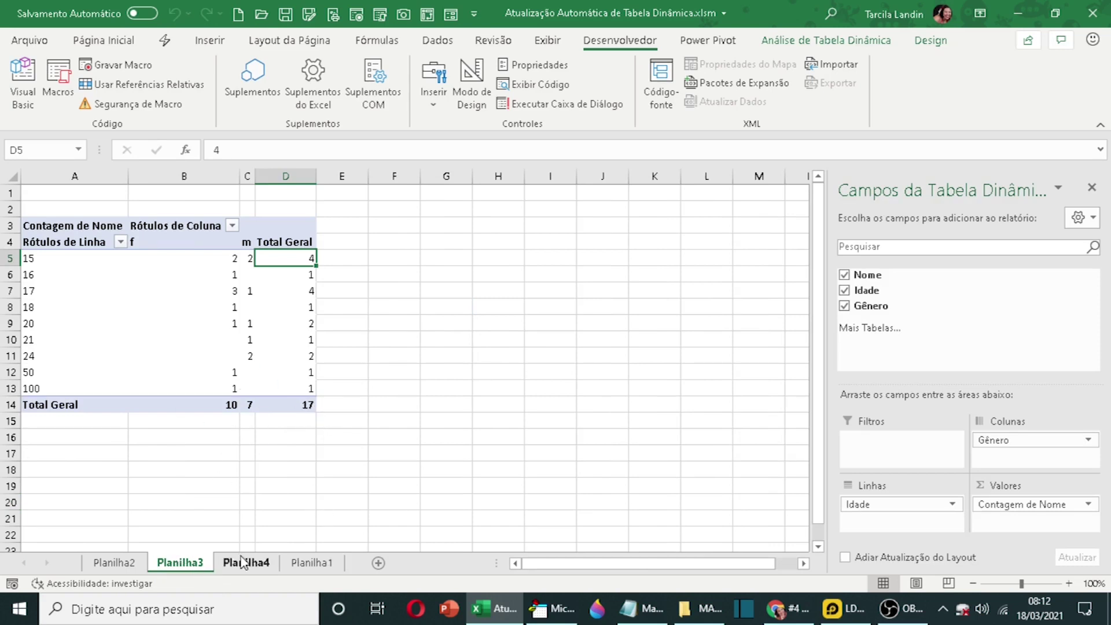
click(333, 563)
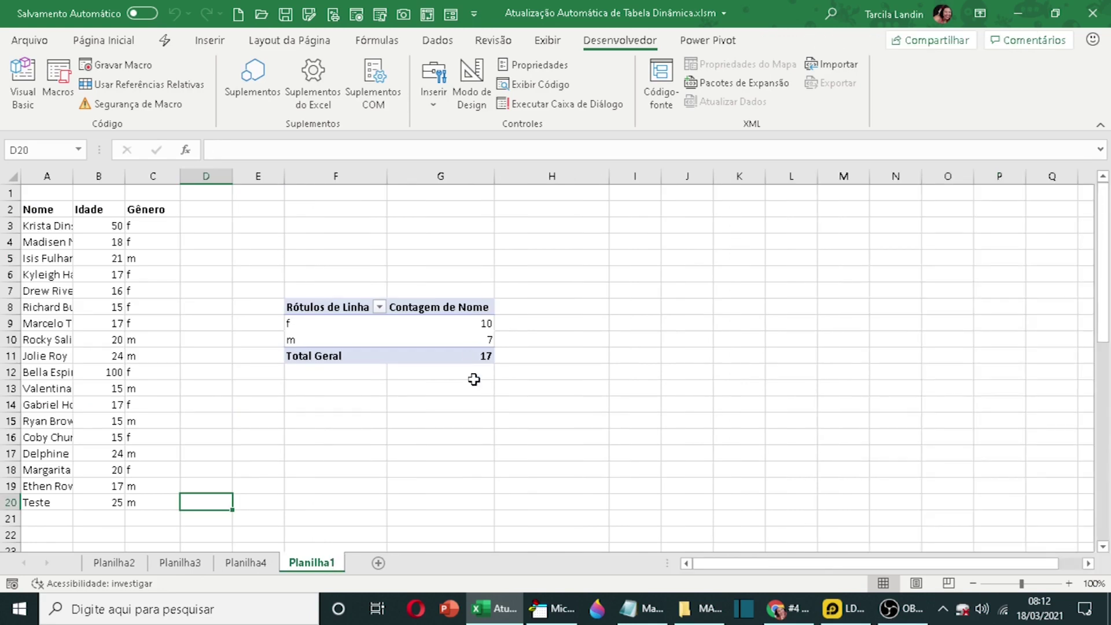
click(467, 340)
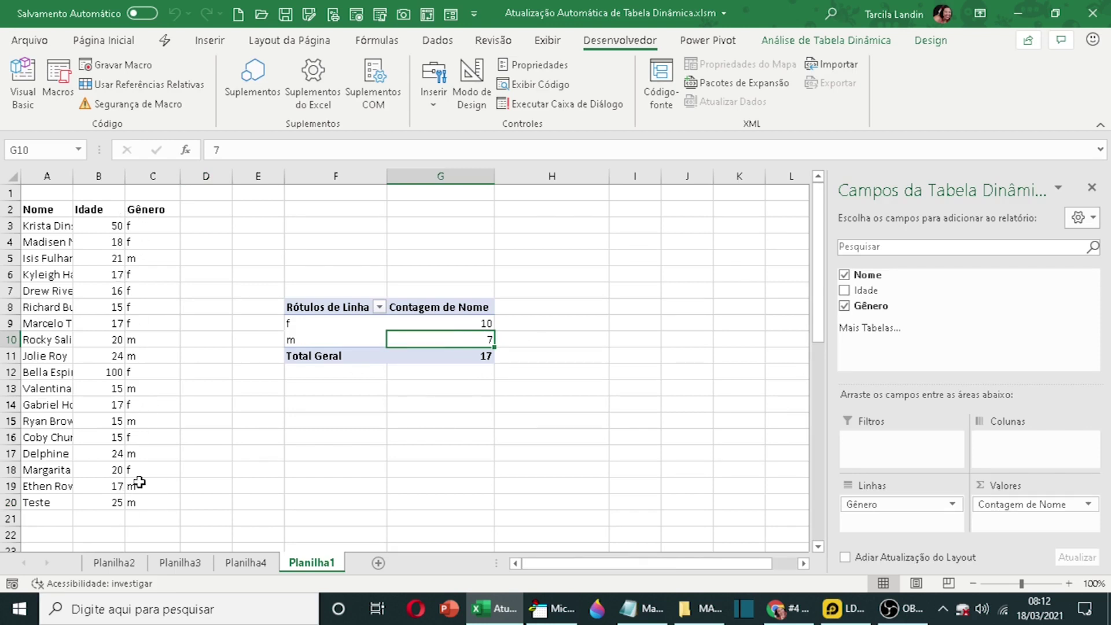
drag(38, 209, 156, 485)
click(238, 467)
- Inspect the data source range of Planilha1's pivot table and leave it without changing it
click(390, 341)
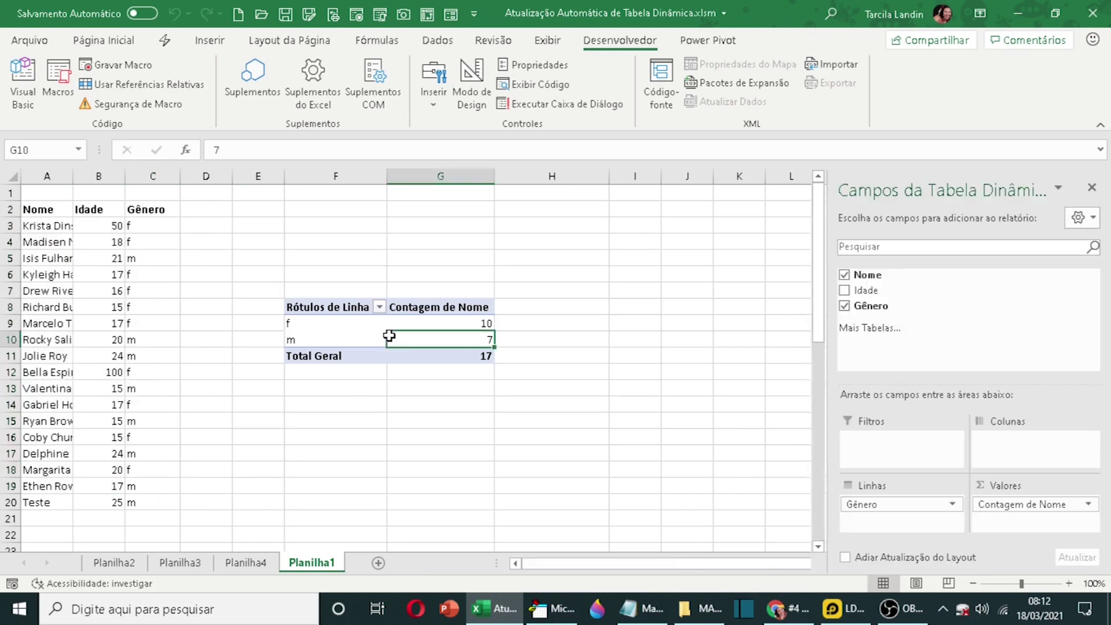
click(835, 44)
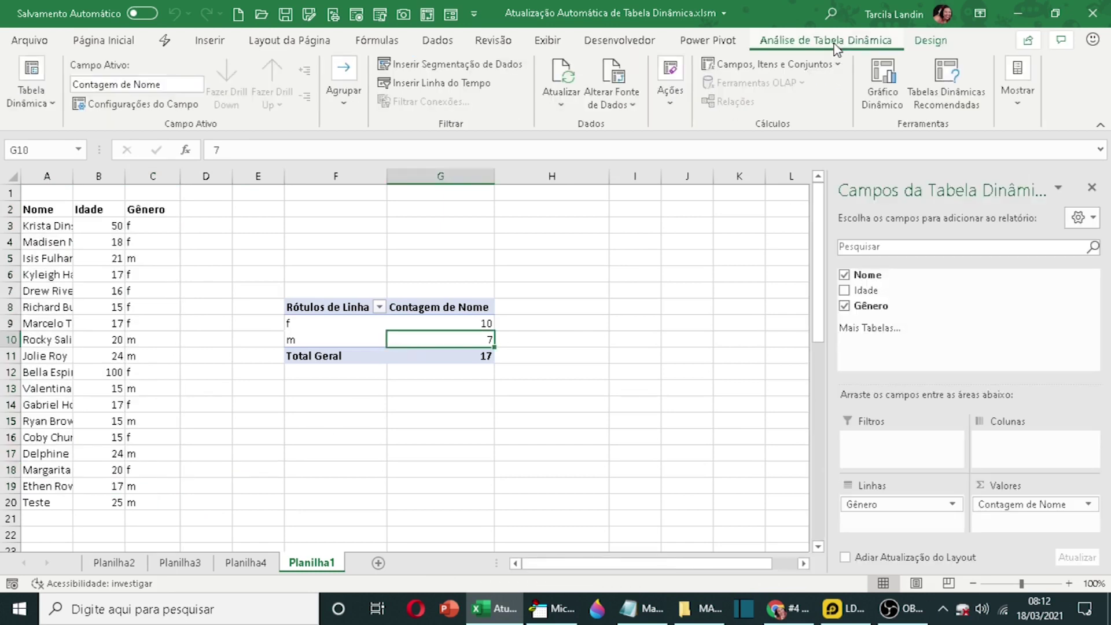
click(614, 78)
drag(849, 301, 569, 221)
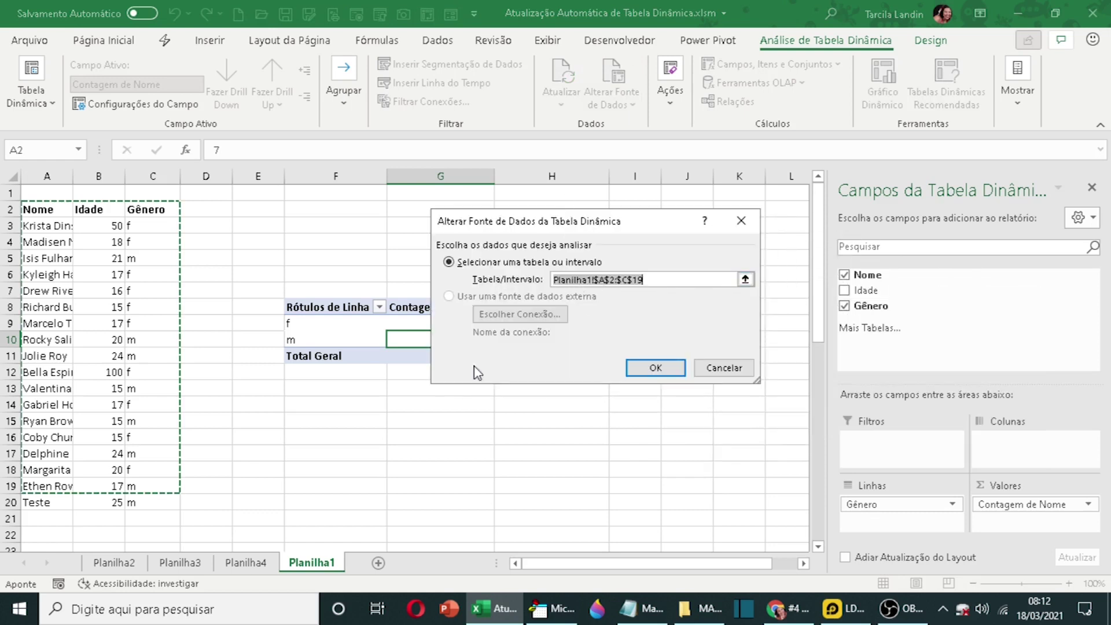
click(601, 278)
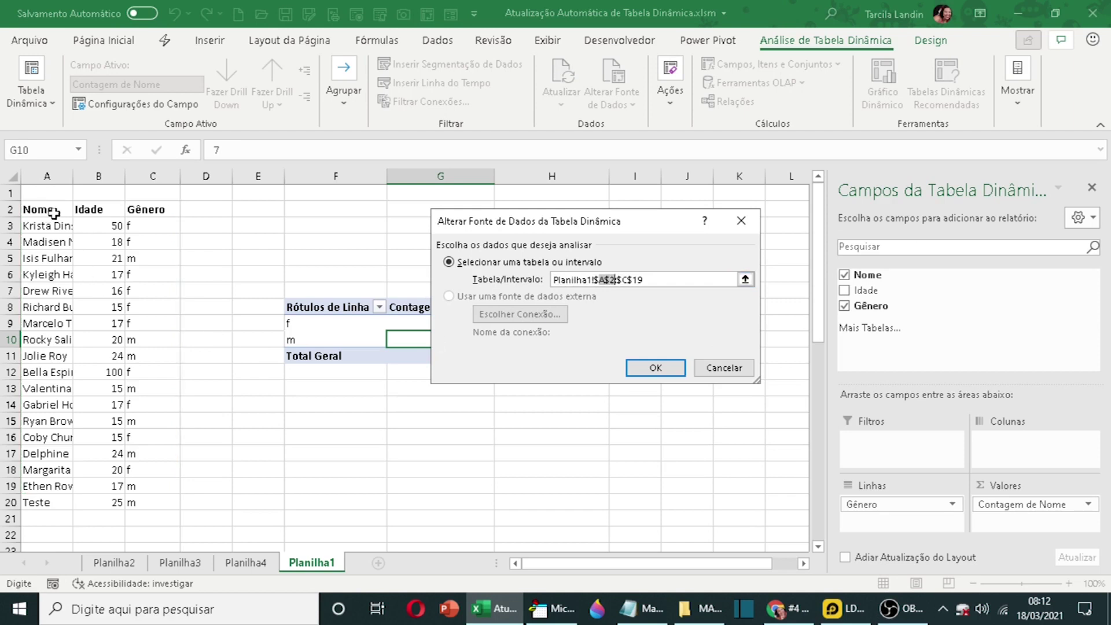
drag(643, 280, 627, 279)
click(736, 371)
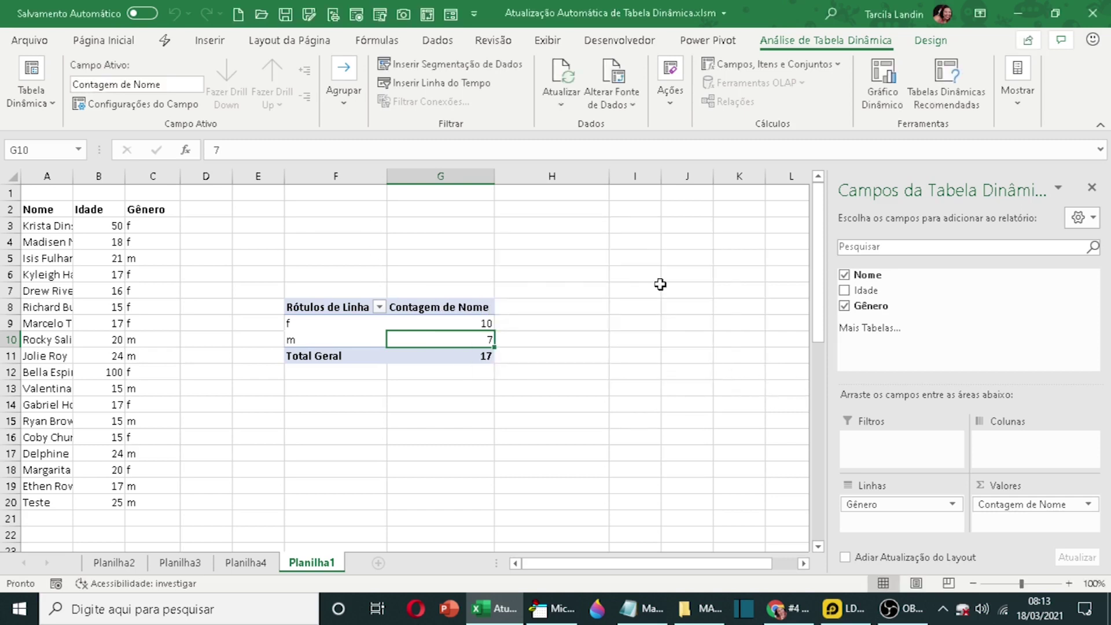
- Format the source data A2:C20 on Planilha1 as a table with headers, using the first black light style
click(110, 386)
click(101, 357)
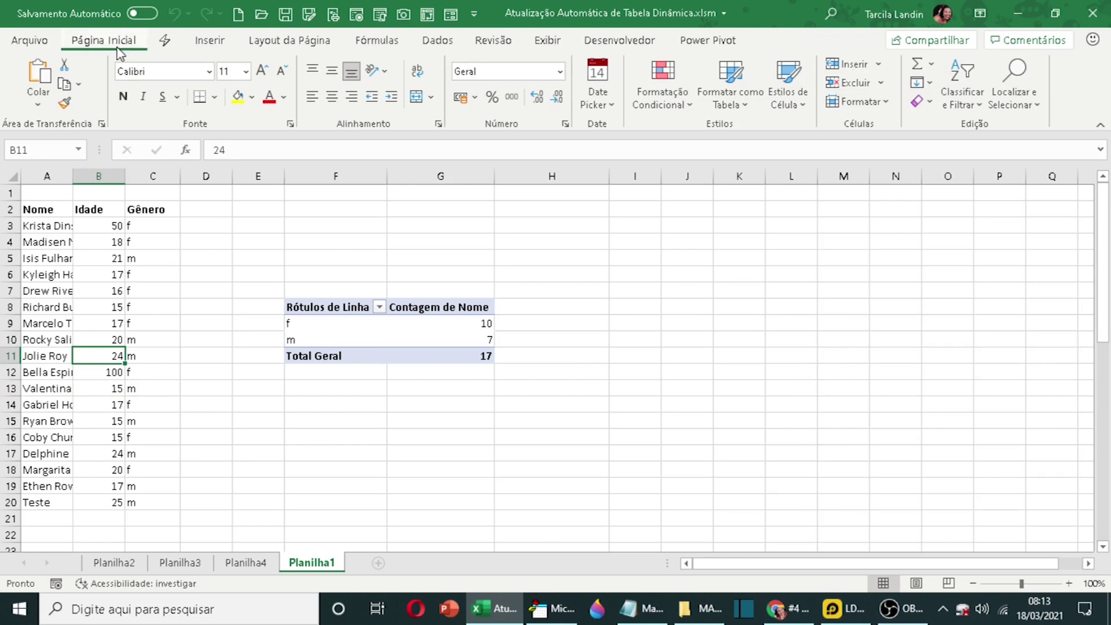
click(734, 102)
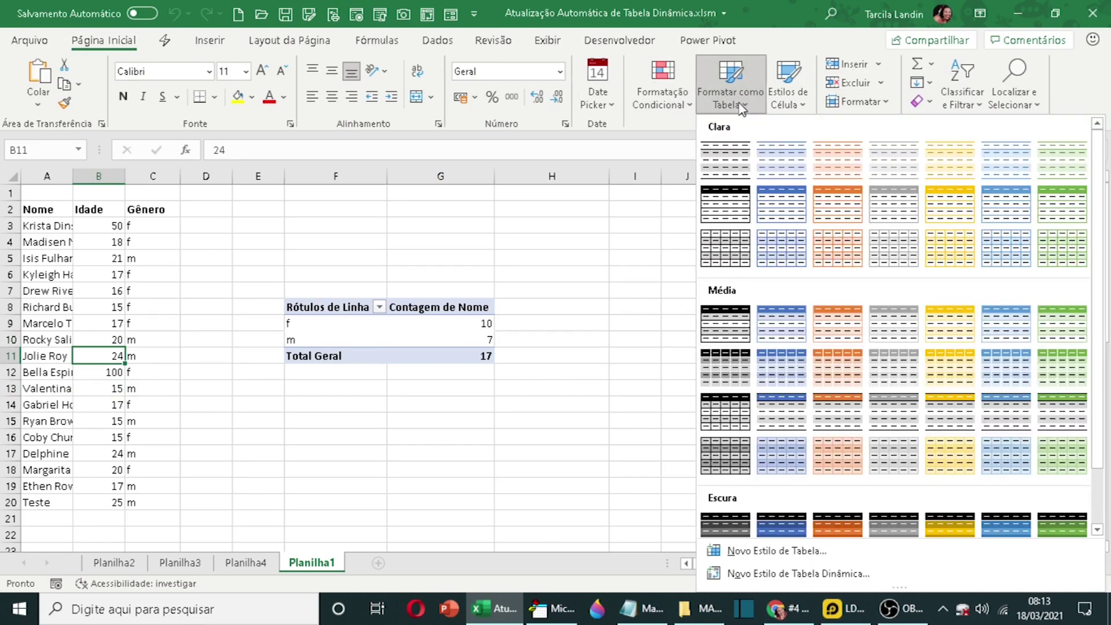
click(725, 159)
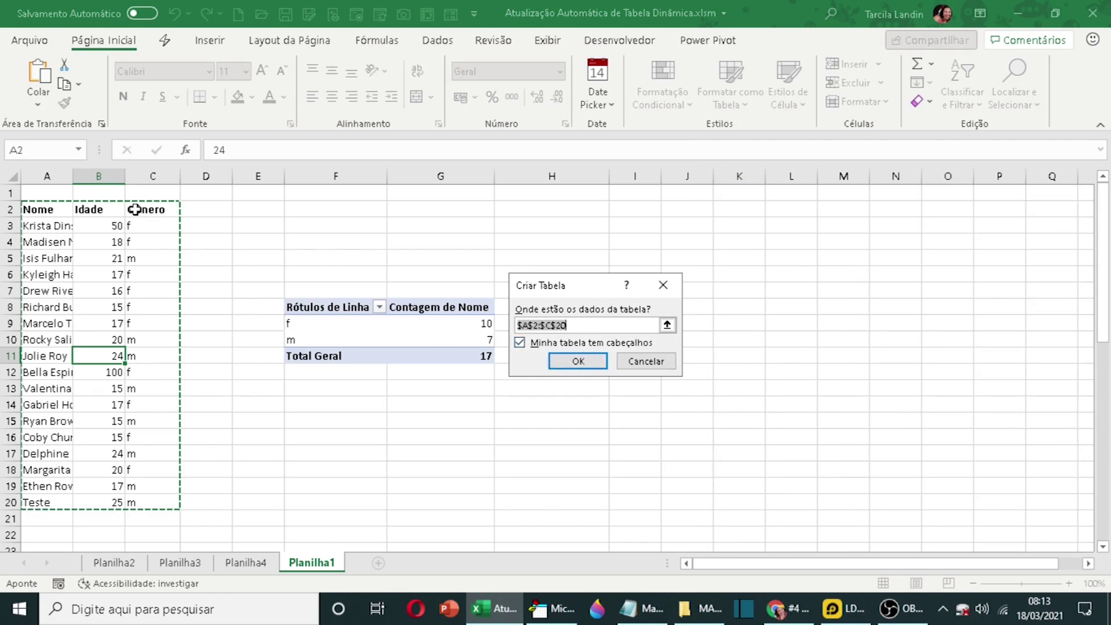
click(577, 363)
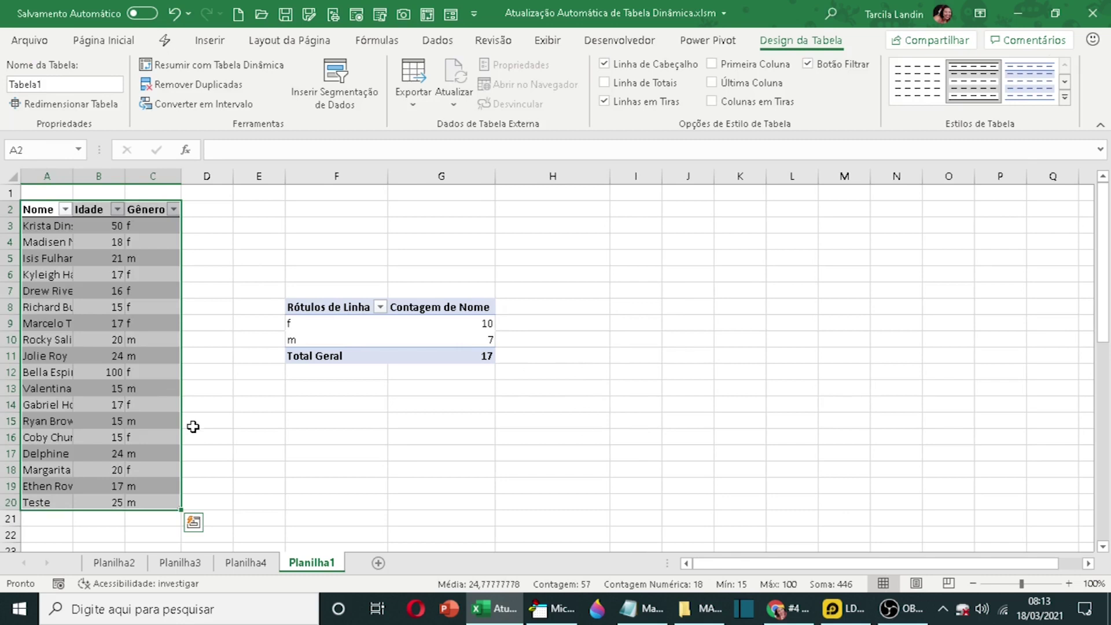
- Rename the source data table on Planilha1 as base
click(194, 427)
click(113, 322)
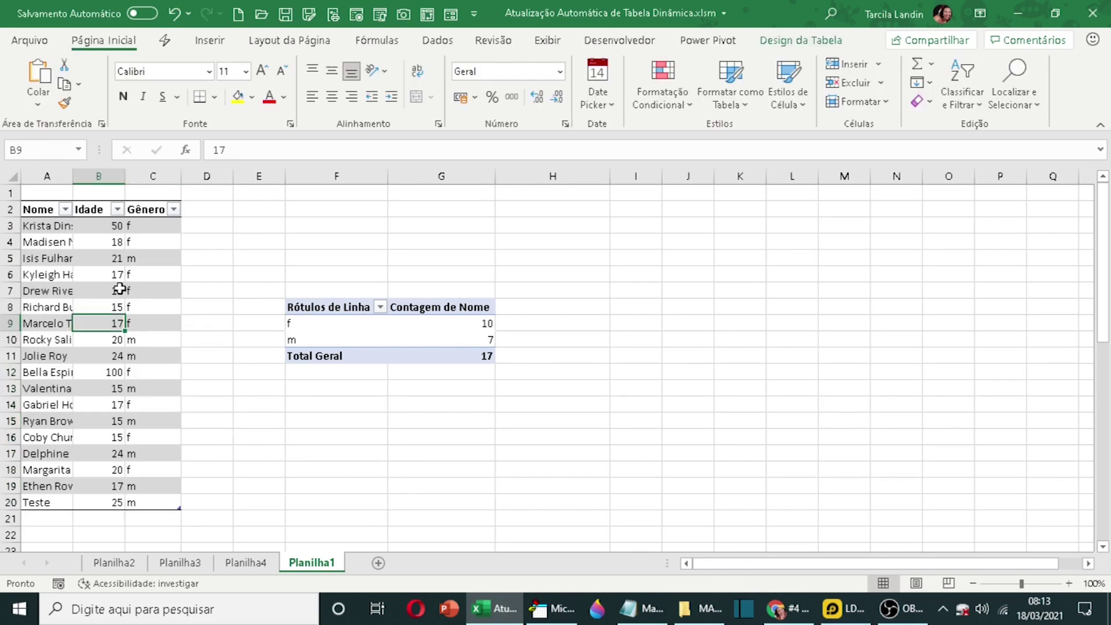
click(130, 399)
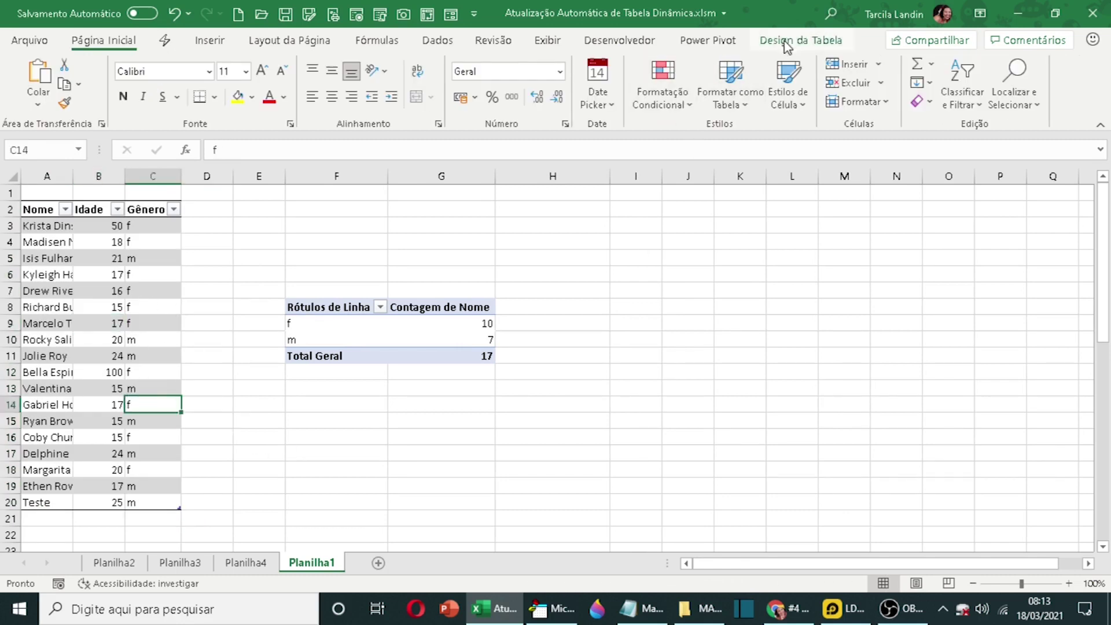
click(814, 43)
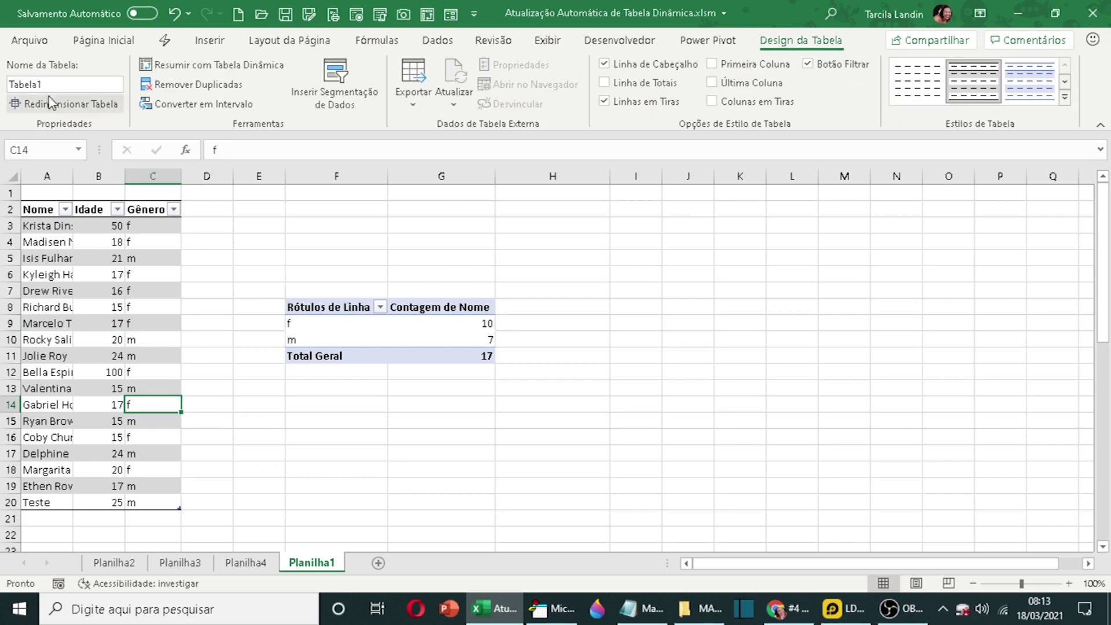
drag(9, 84, 63, 84)
text(ba)
key(Return)
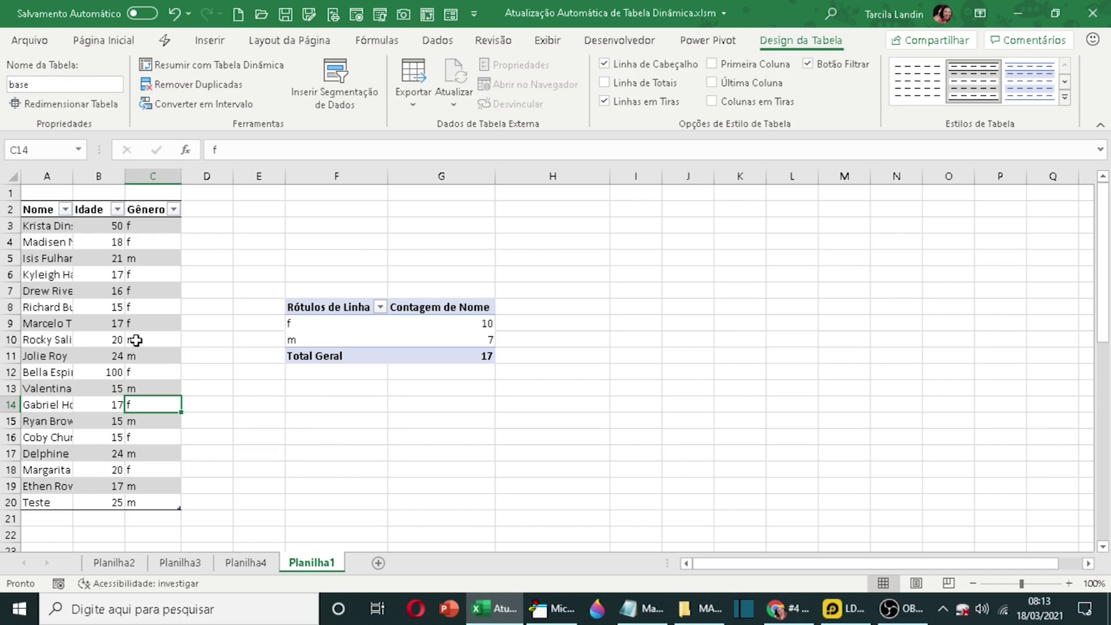
- Change the data source of Planilha1's pivot table to the table base
click(343, 329)
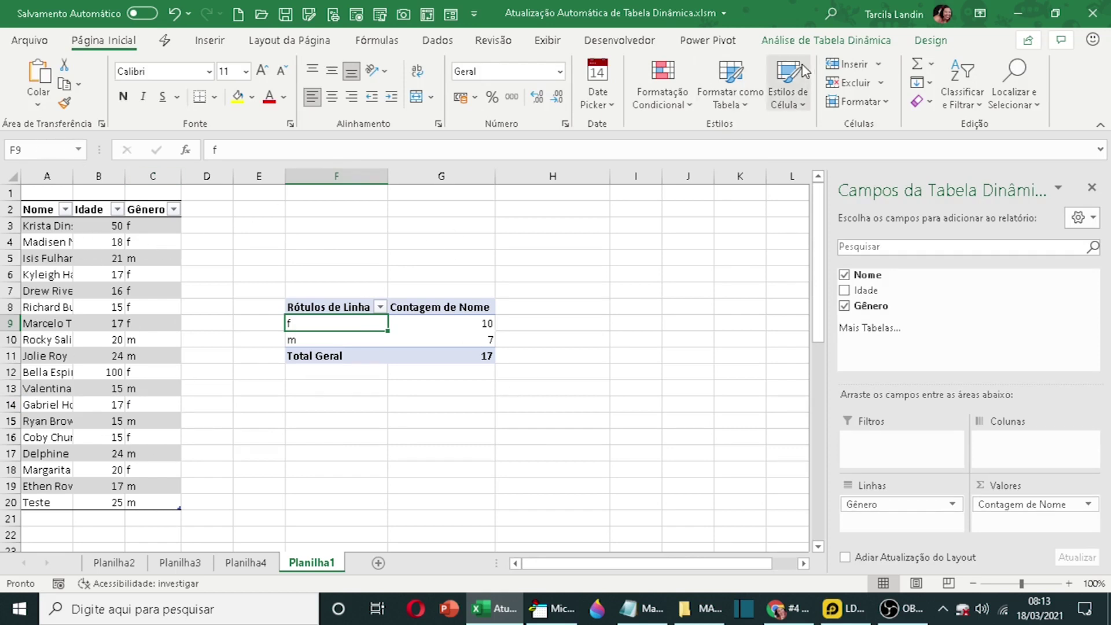
click(791, 42)
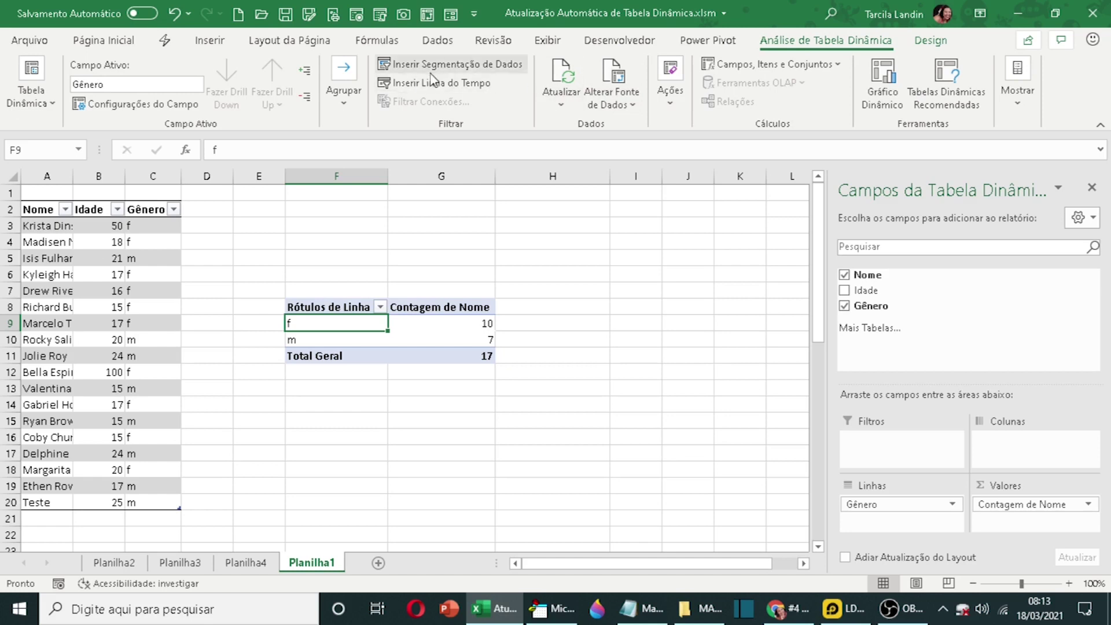
click(613, 73)
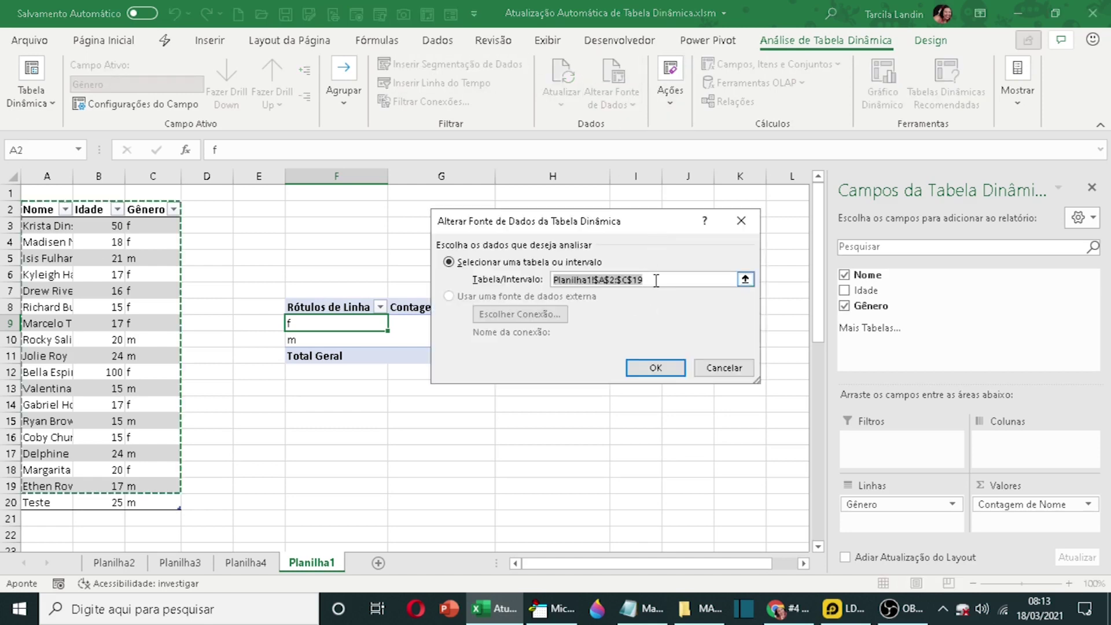
text(base)
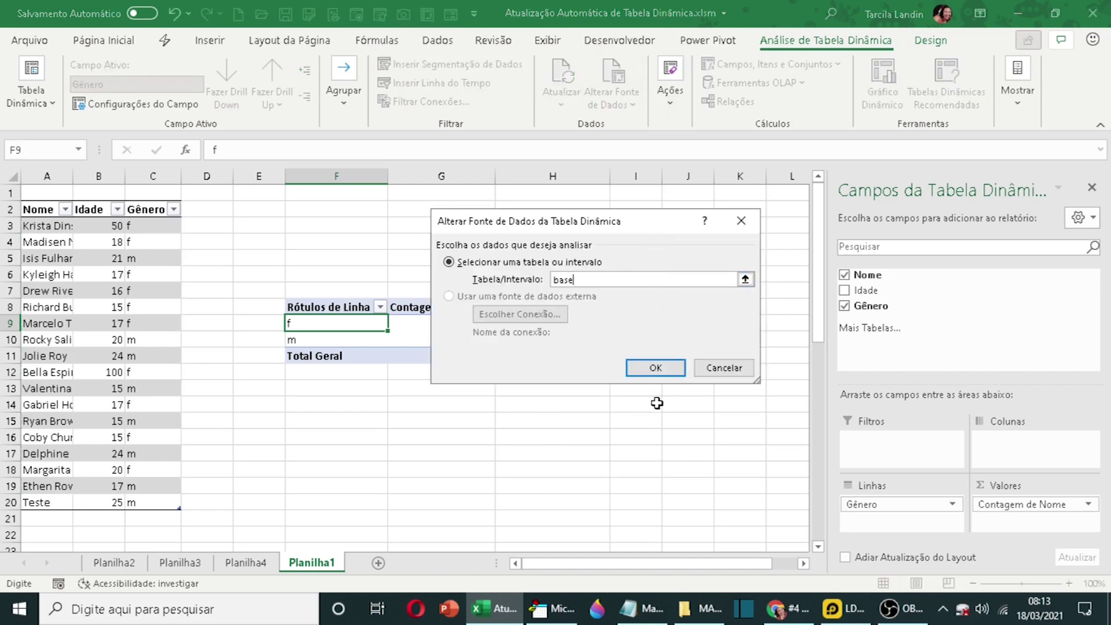
click(656, 368)
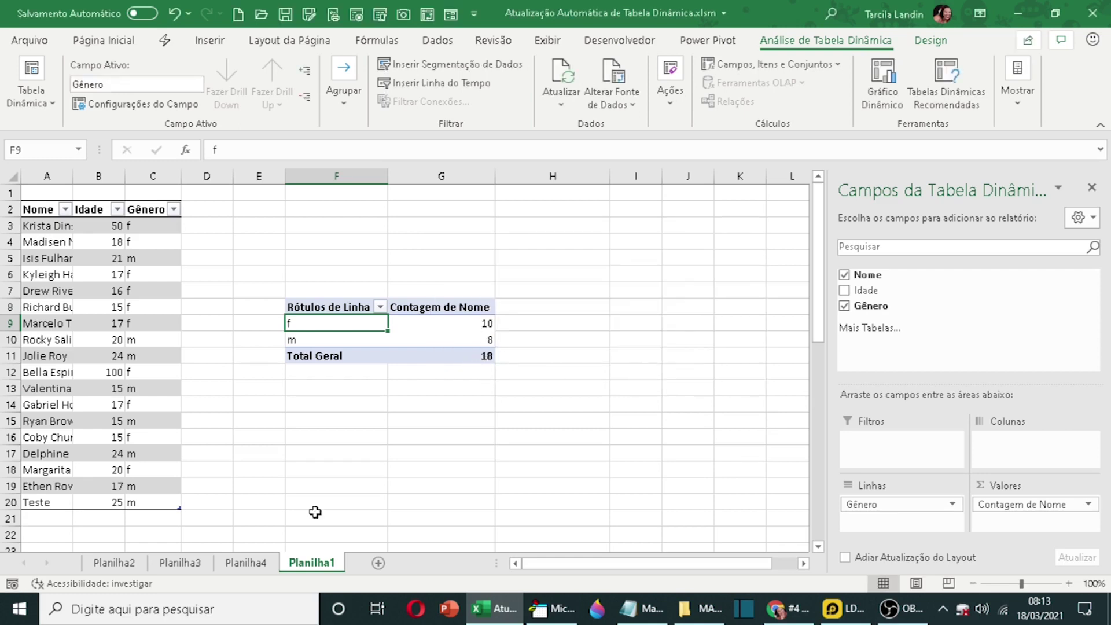
- Change the data source of Planilha4's pivot table to the table base
click(245, 564)
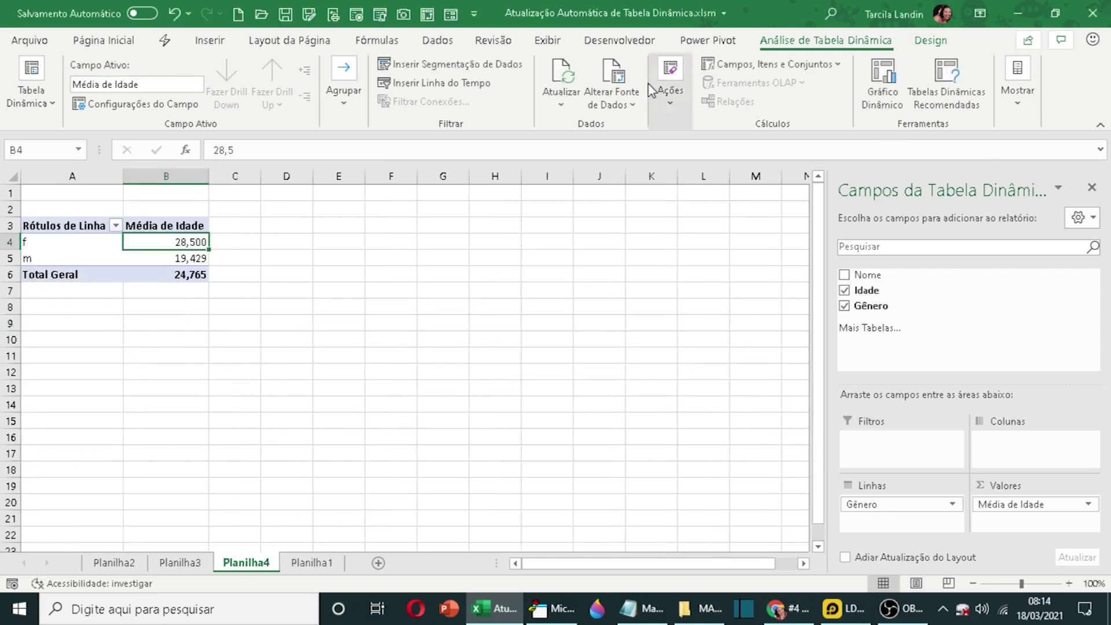
click(613, 72)
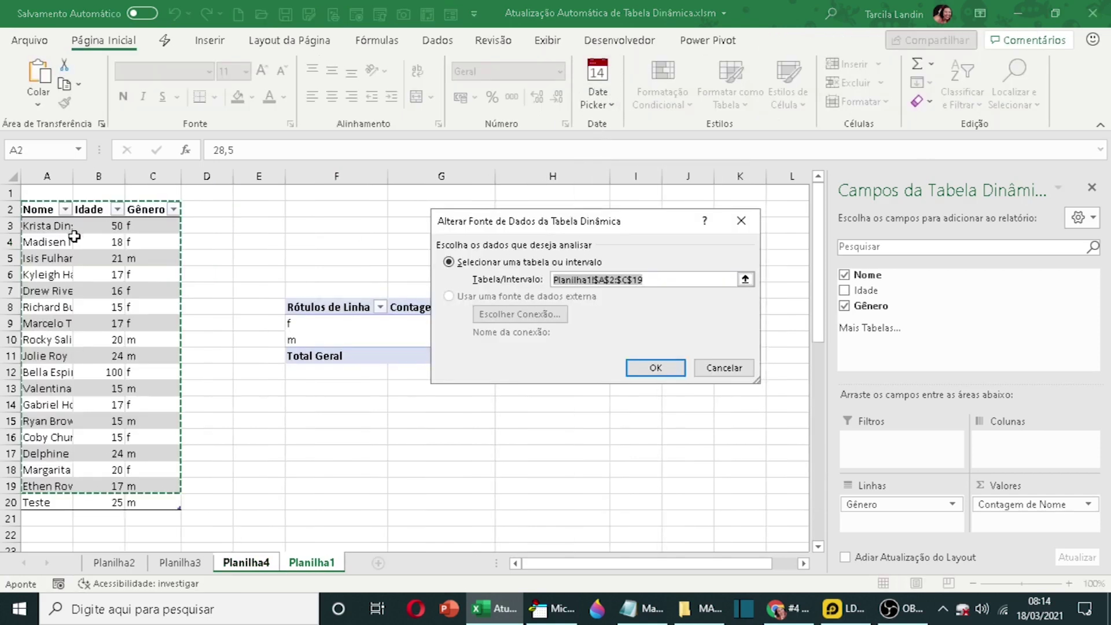
text(base)
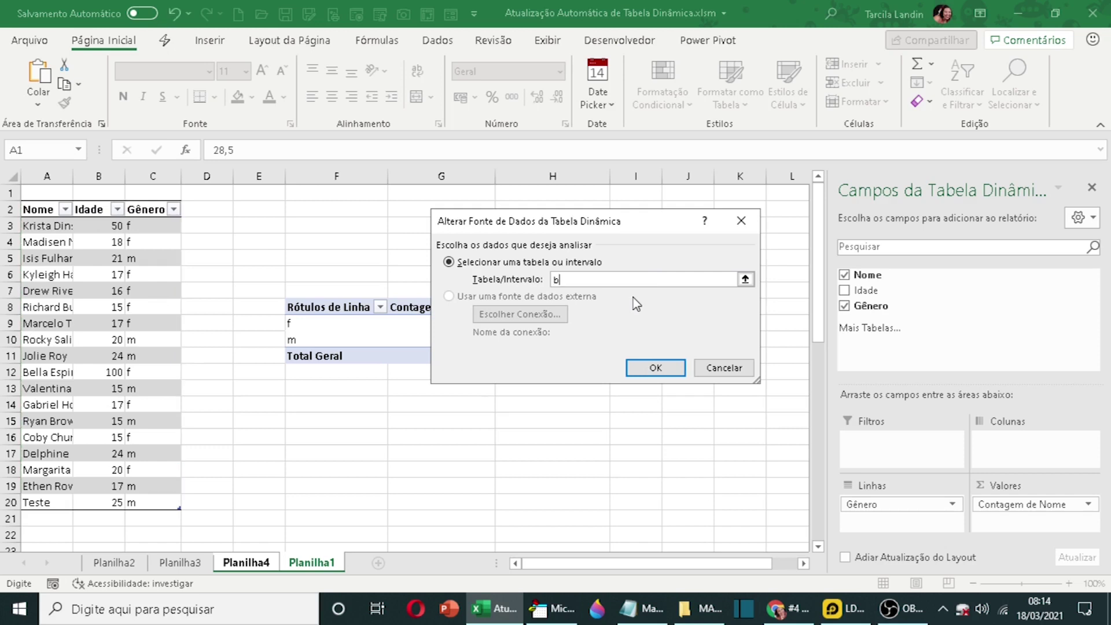
click(654, 366)
- Change the data source of Planilha3's pivot table to the table base
click(180, 563)
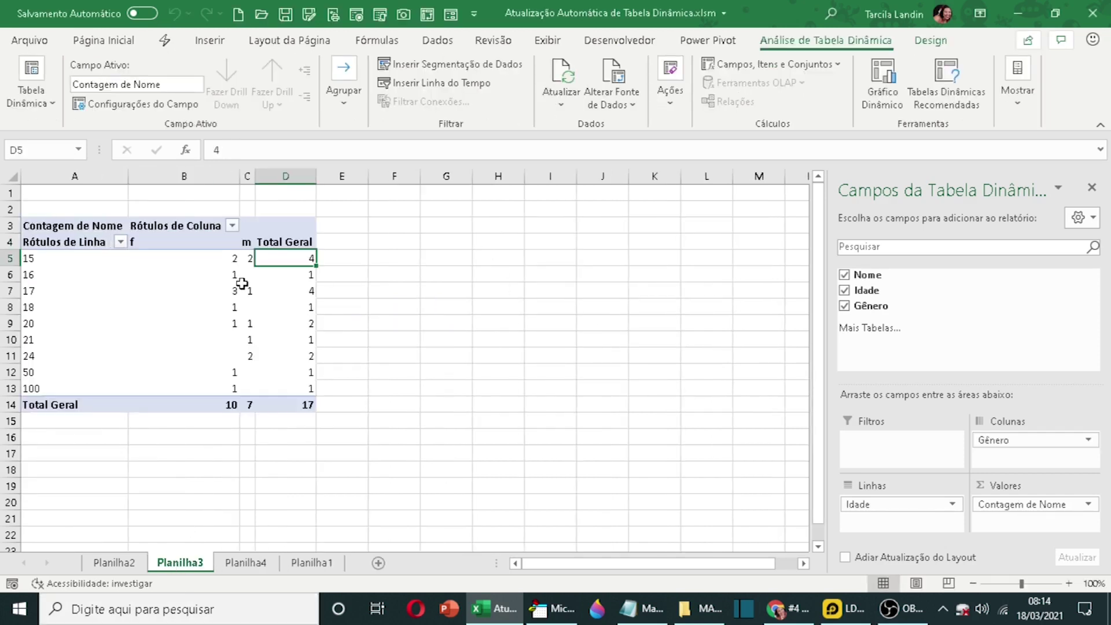
click(605, 77)
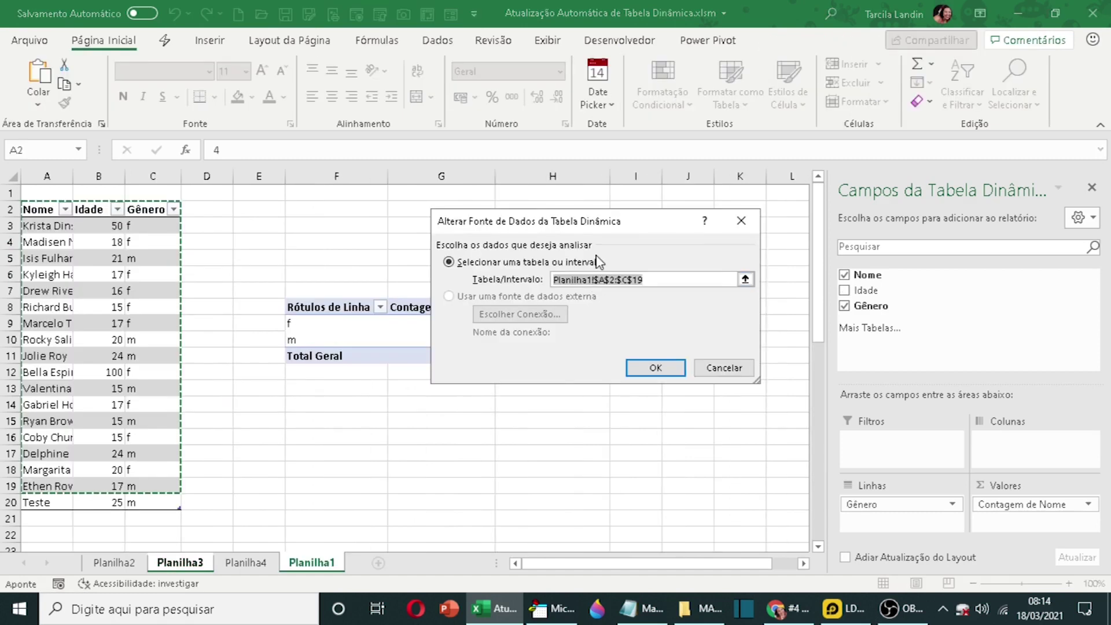
text(base)
click(676, 367)
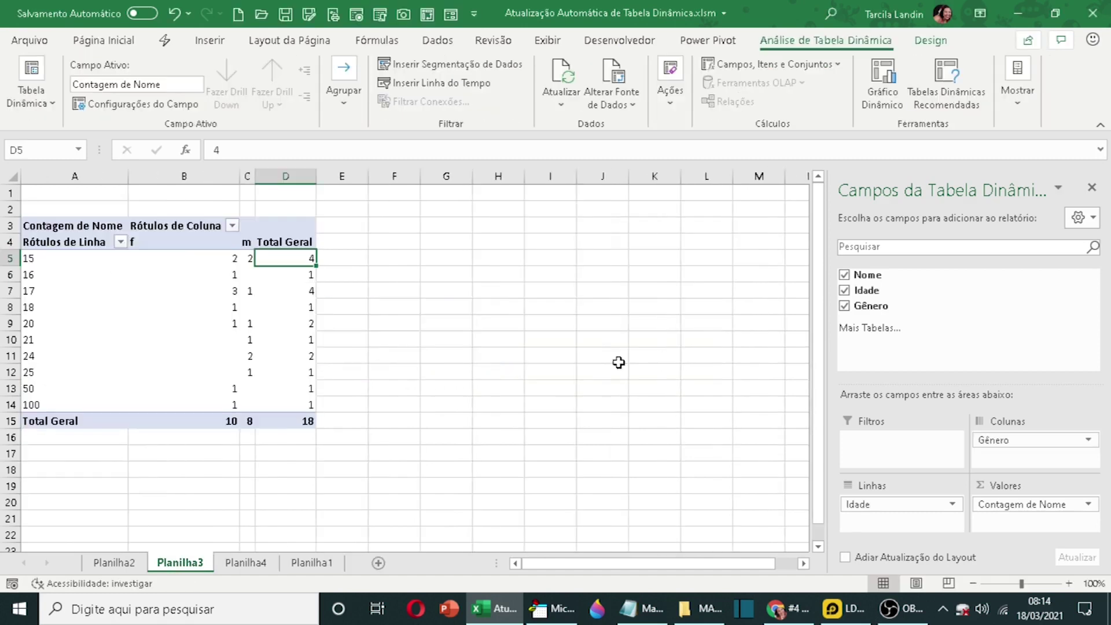
- Change the data source of Planilha2's pivot table to the table base, and check the pivot tables on Planilha3 and Planilha4
click(114, 563)
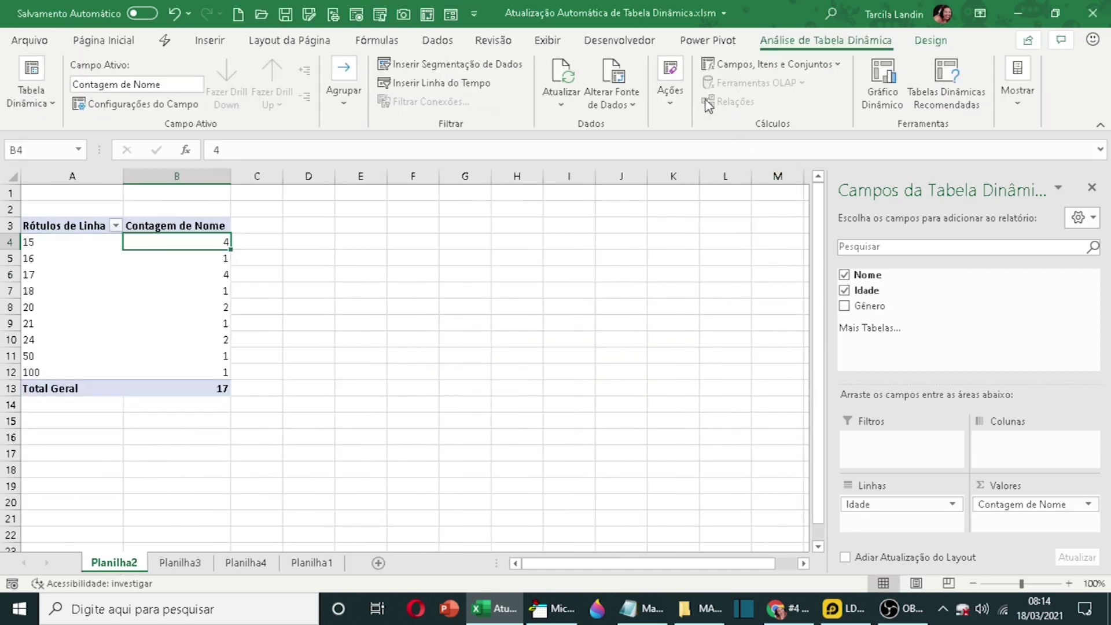
click(612, 74)
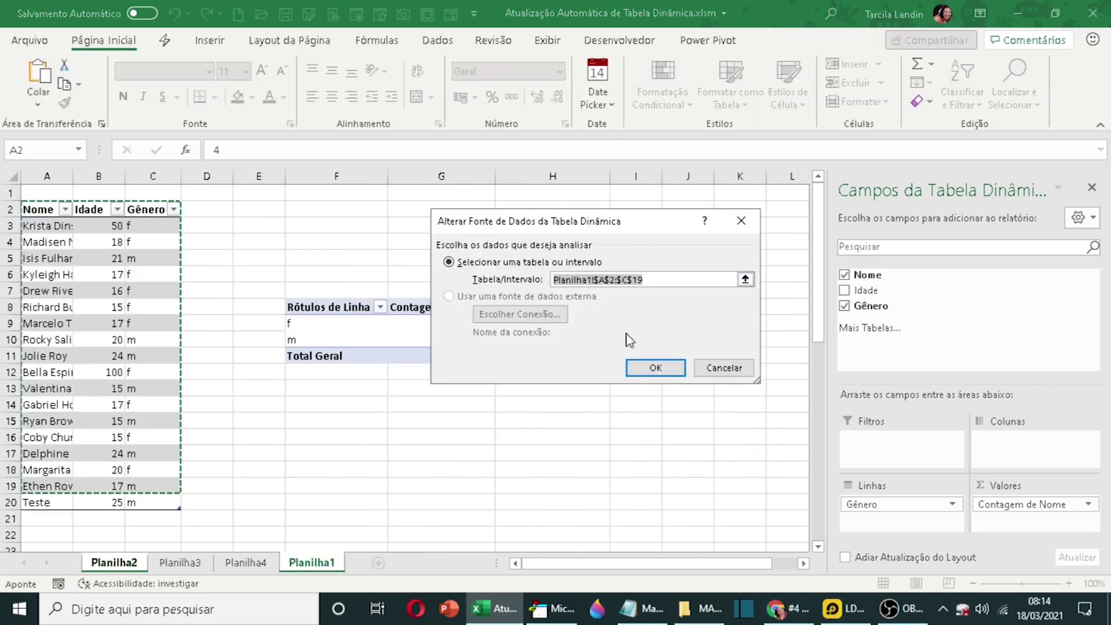
text(base)
click(651, 368)
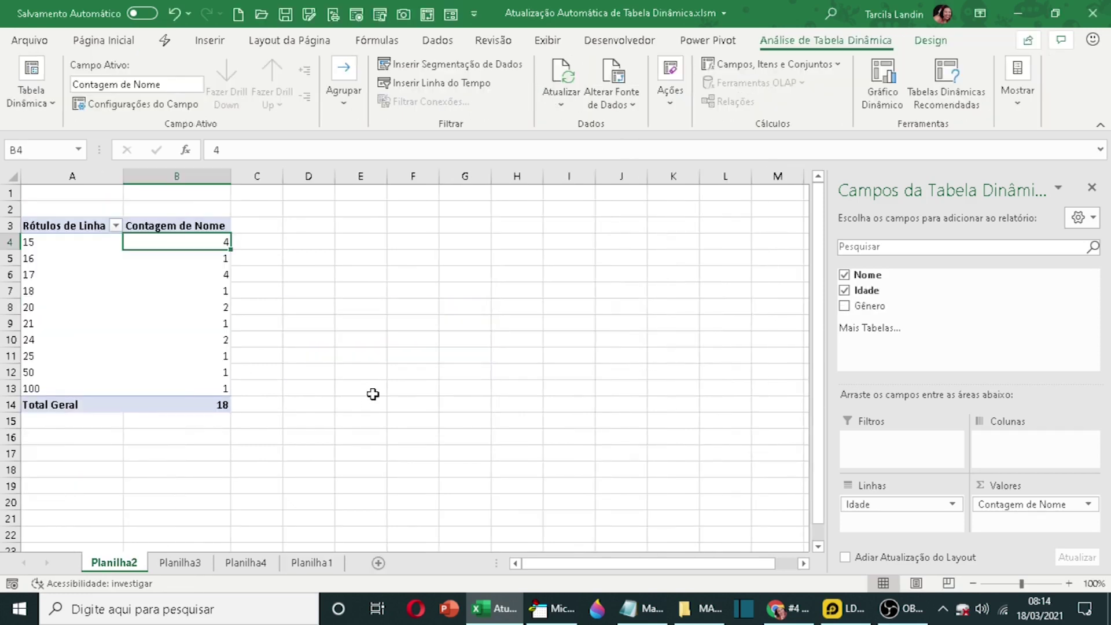
click(184, 563)
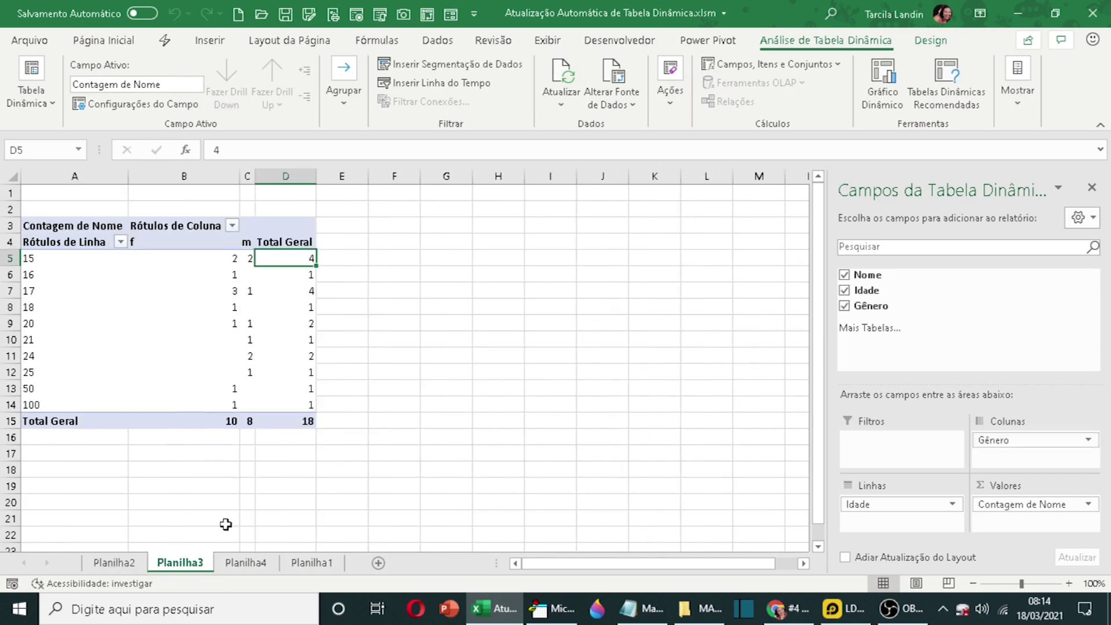
click(246, 563)
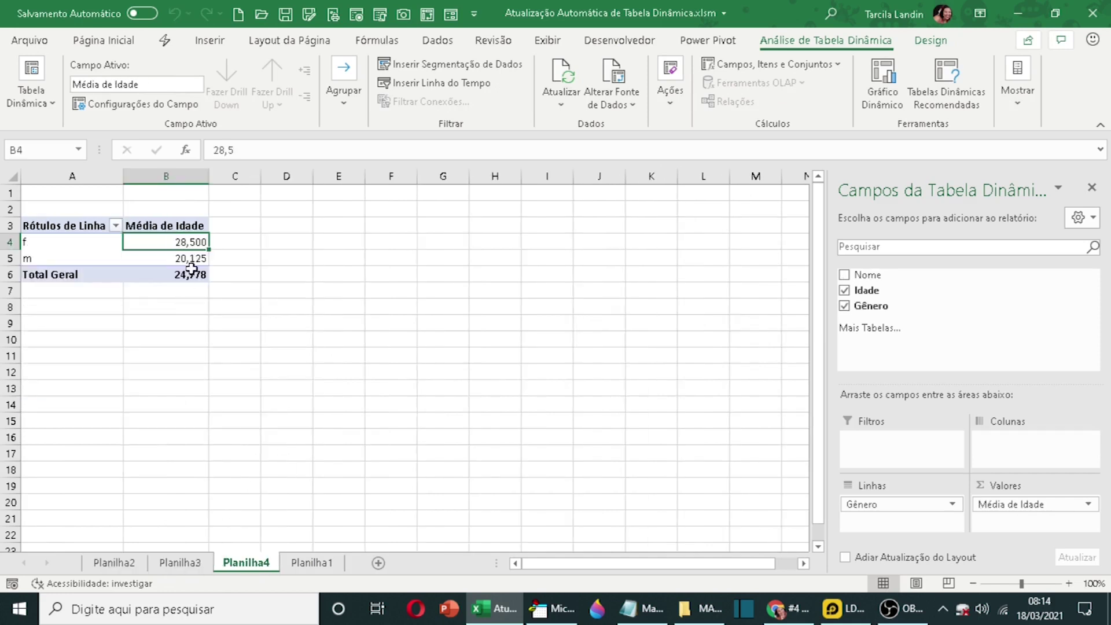
- Add a record in row 21 of Planilha1's source table with the person's first name, Idade 34 and Gênero f
click(295, 563)
click(374, 445)
click(38, 516)
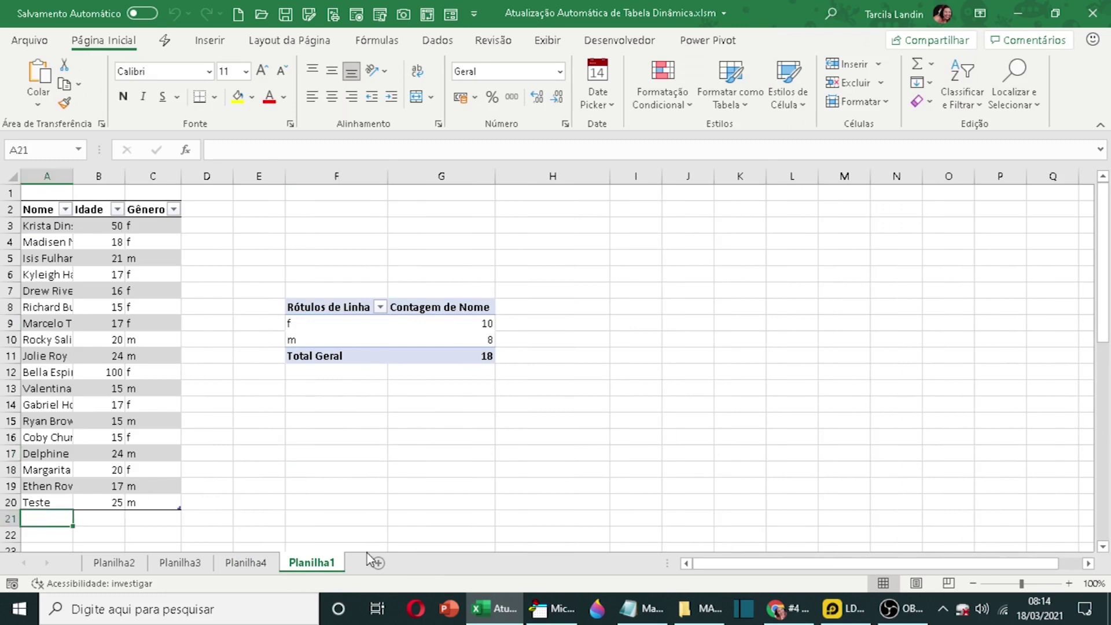
text(Tarcila)
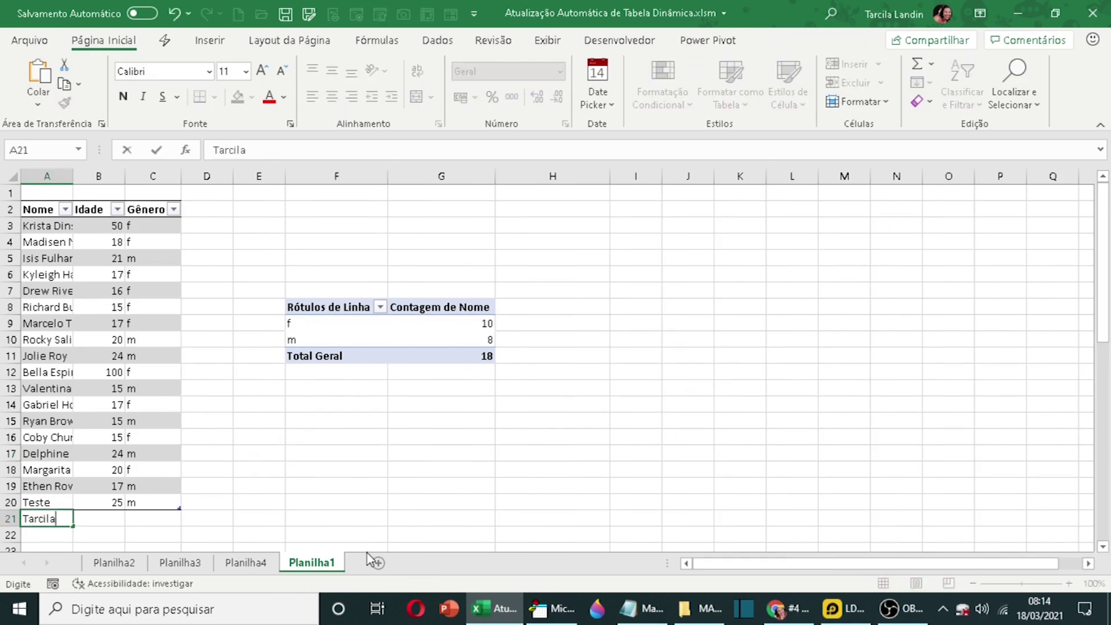
key(Tab)
text(34)
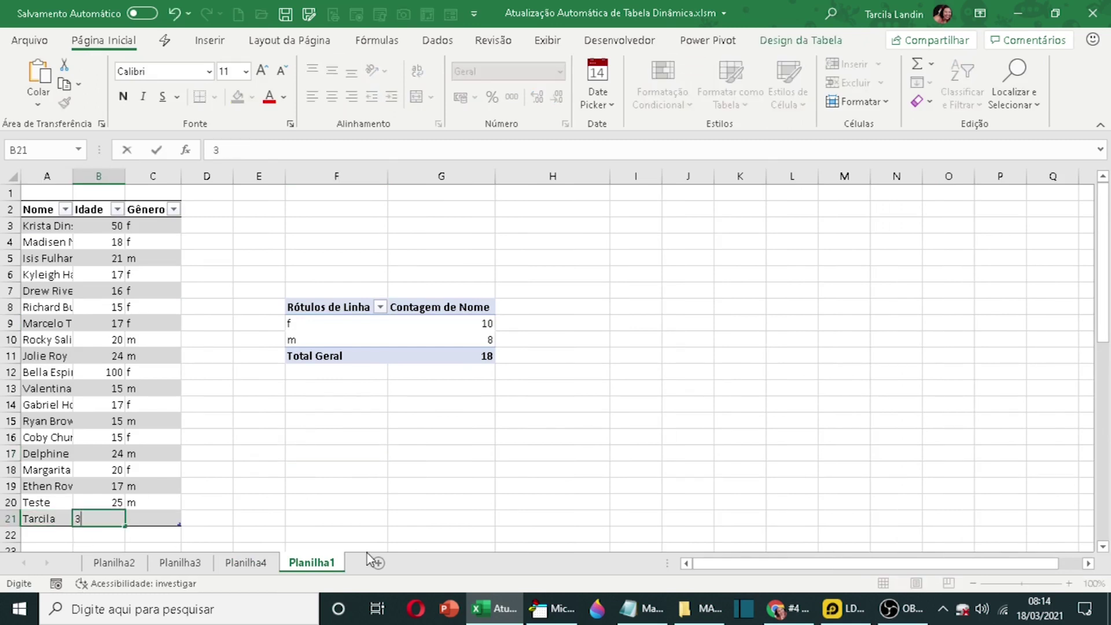
key(Tab)
text(f)
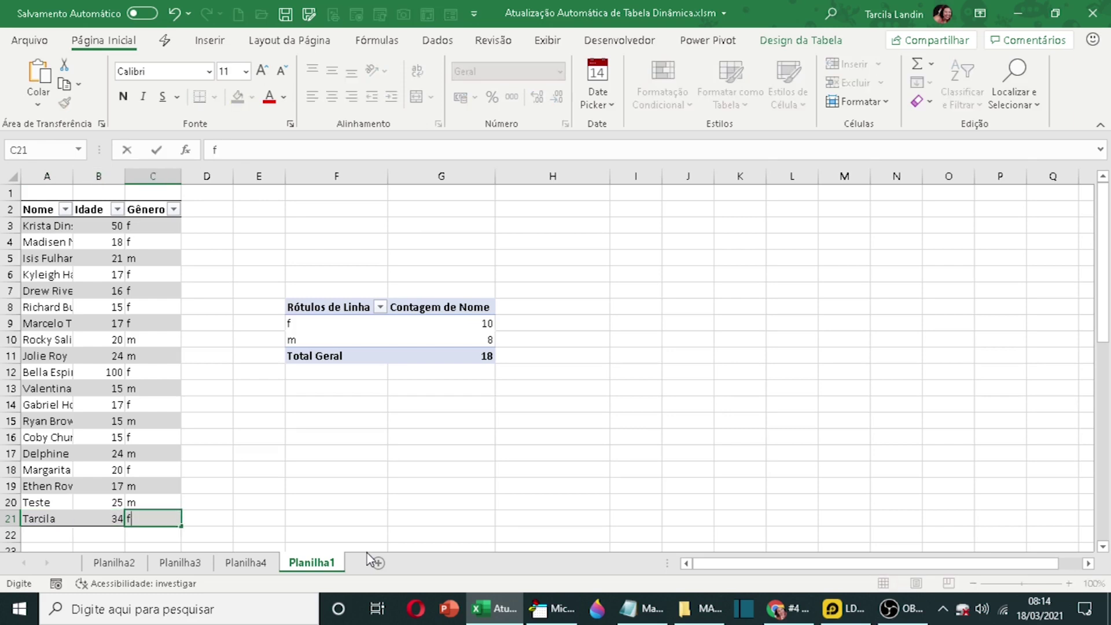
click(271, 525)
drag(138, 518, 31, 527)
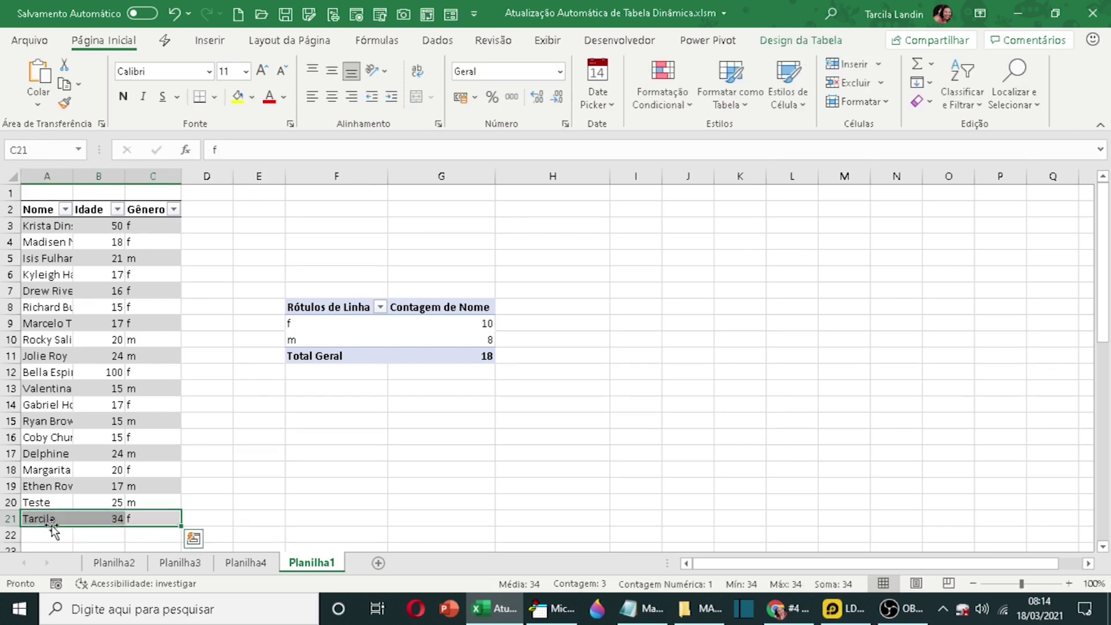
click(199, 500)
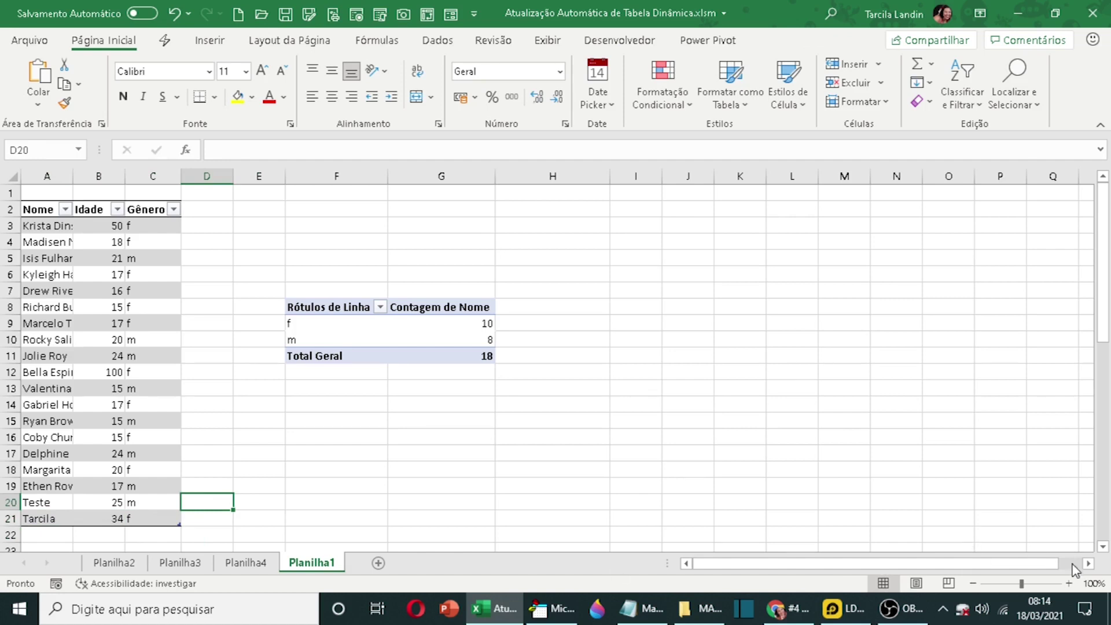
- Enter inf in cell A26, a few rows below Planilha1's source table, and clear the cell again
click(1069, 583)
click(1069, 583)
click(1069, 584)
click(1069, 584)
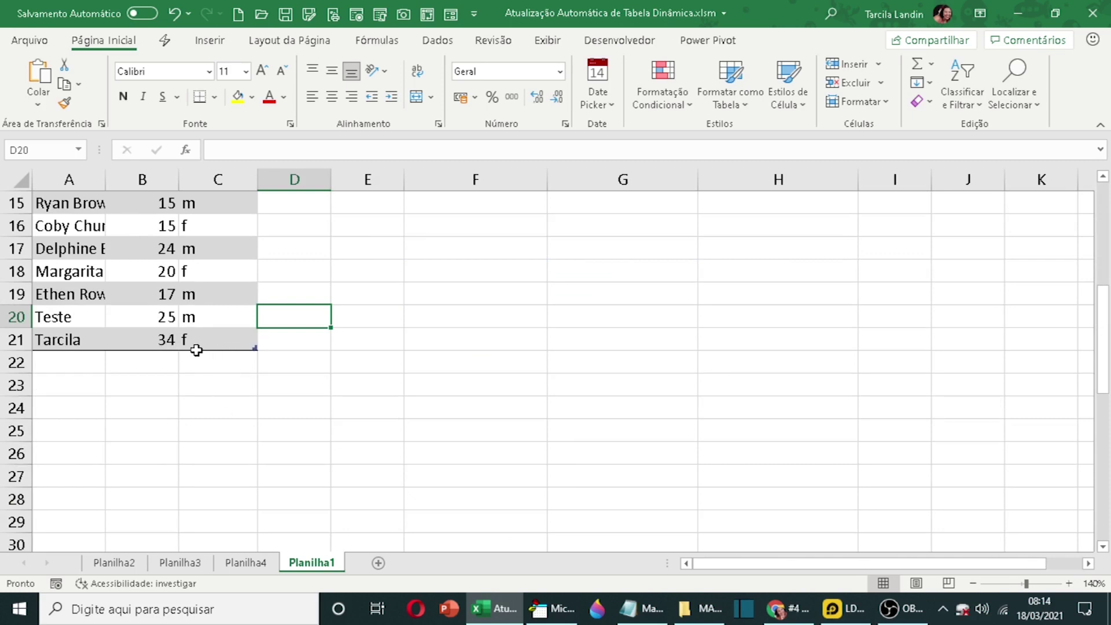
click(60, 447)
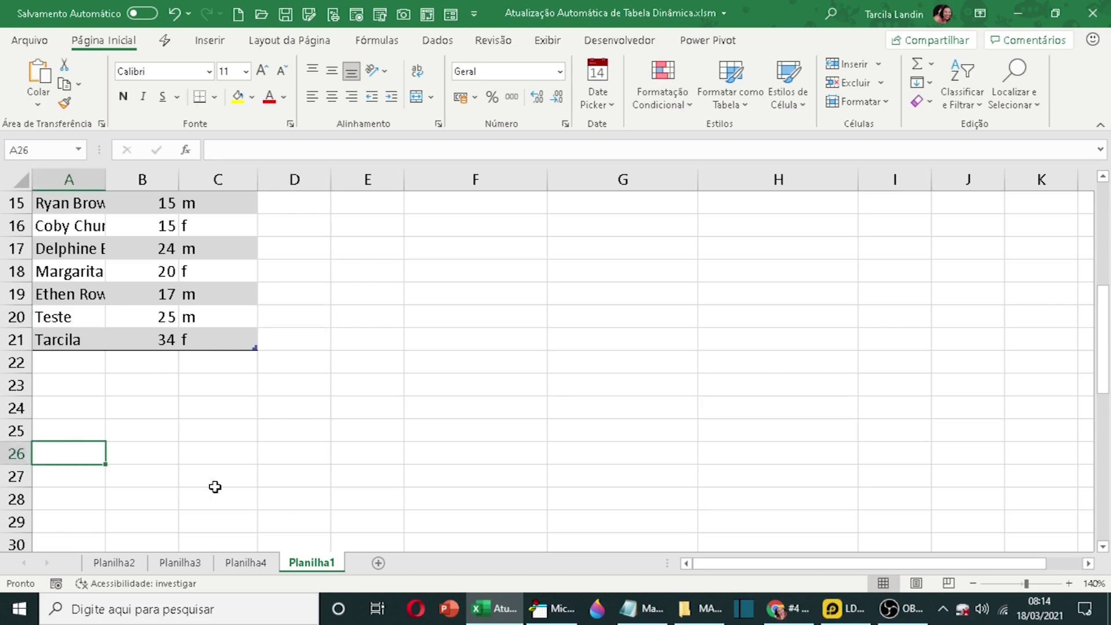
text(inf)
key(Right)
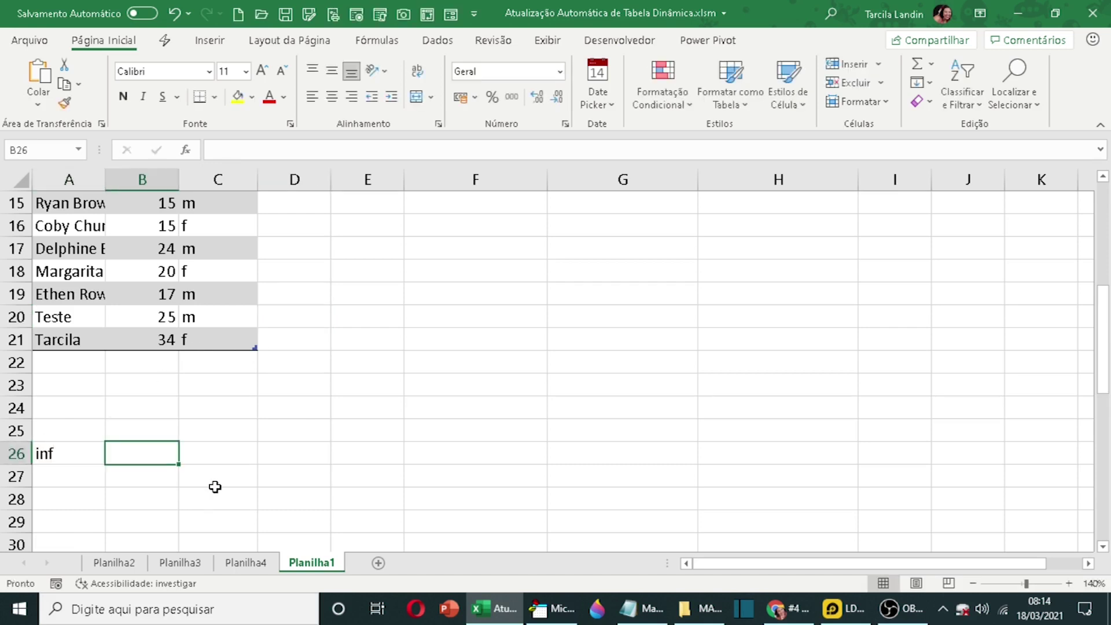
key(Left)
key(Delete)
- Add a record in row 22 of Planilha1's source table with the person's first name, Idade 31 and Gênero f
key(Up)
key(Up)
key(Up)
key(Up)
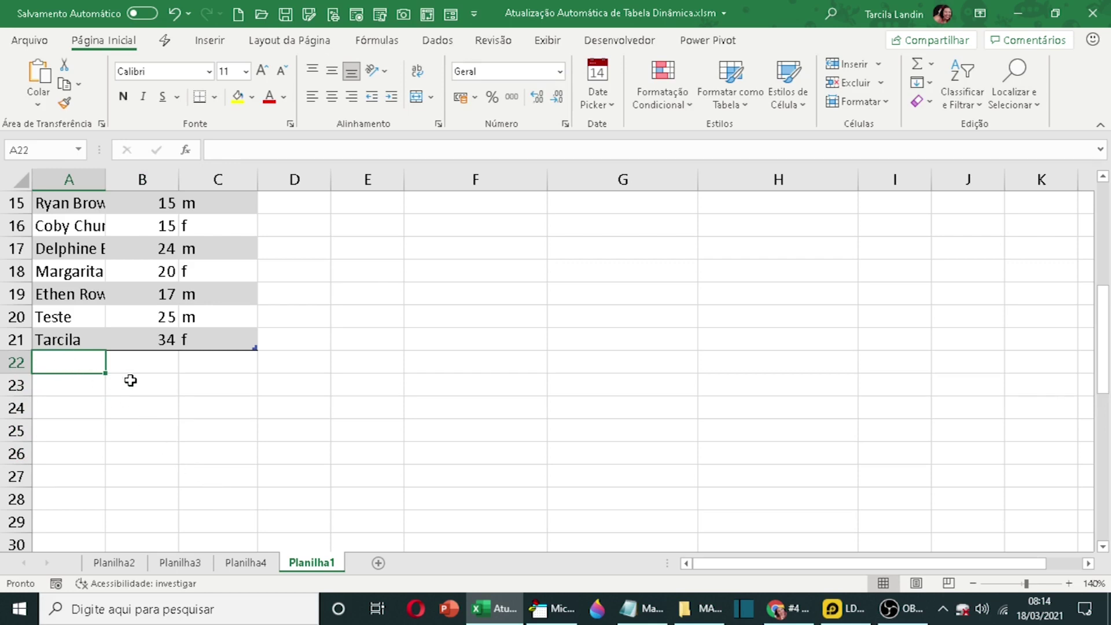
text(f)
text(Tamara)
key(Tab)
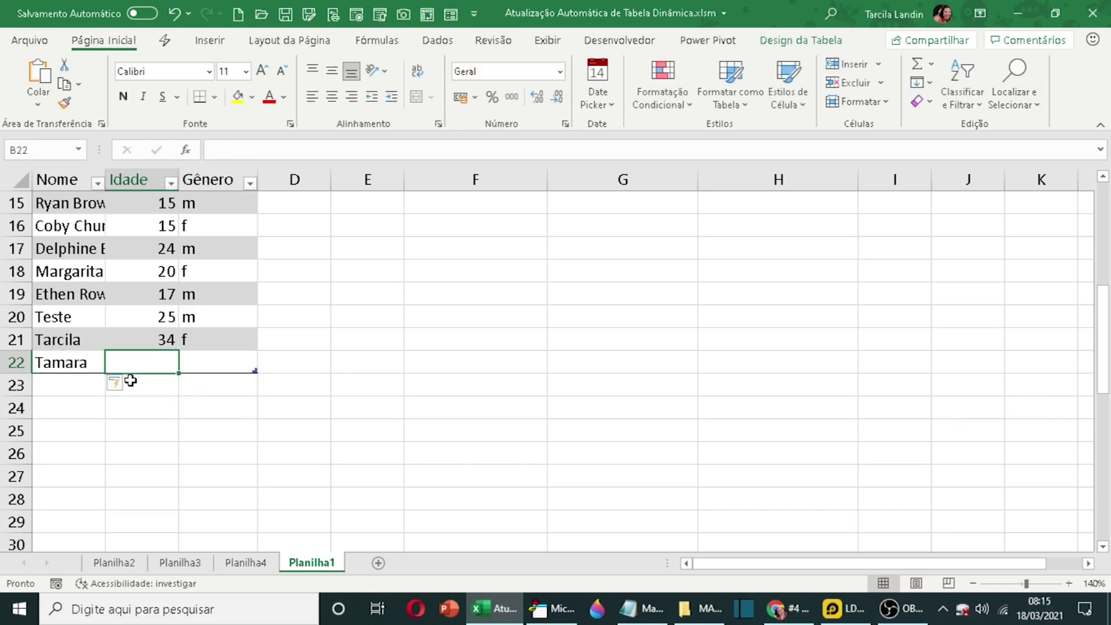
text(31)
key(Tab)
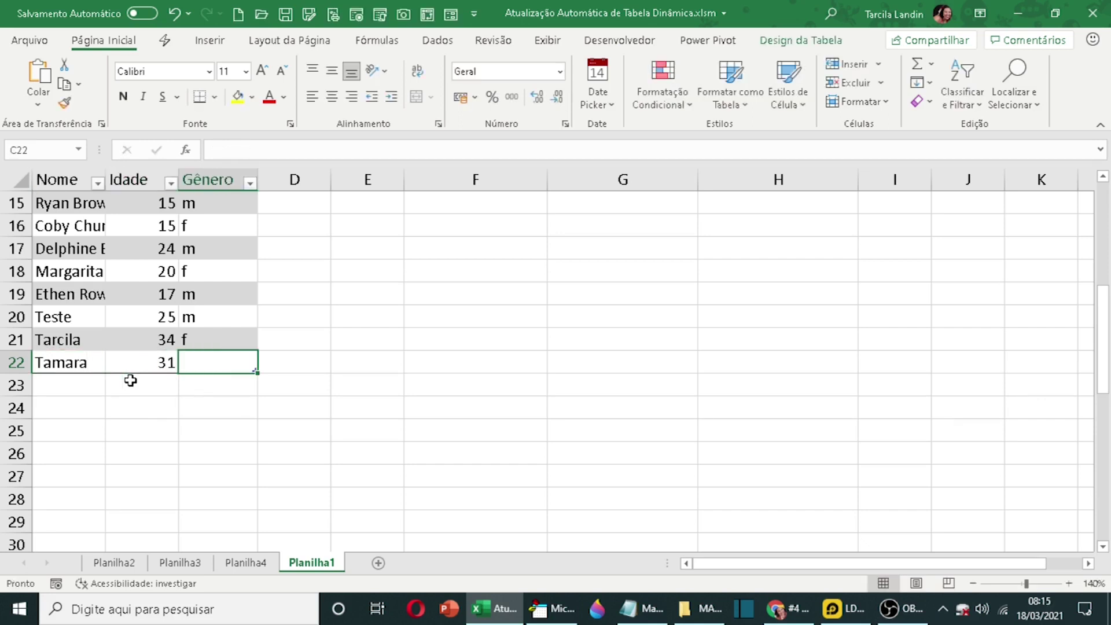
text(f)
click(211, 405)
- Shrink the source table's range to end at row 21, and extend it back to include row 22
drag(256, 372, 256, 349)
click(391, 412)
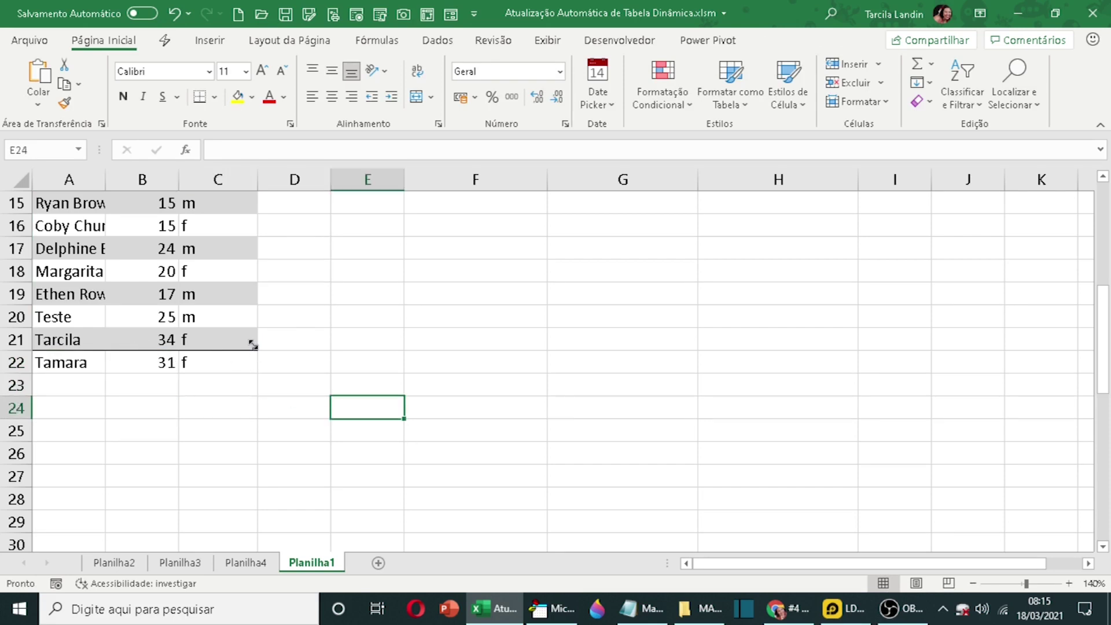
drag(255, 362, 252, 369)
click(245, 457)
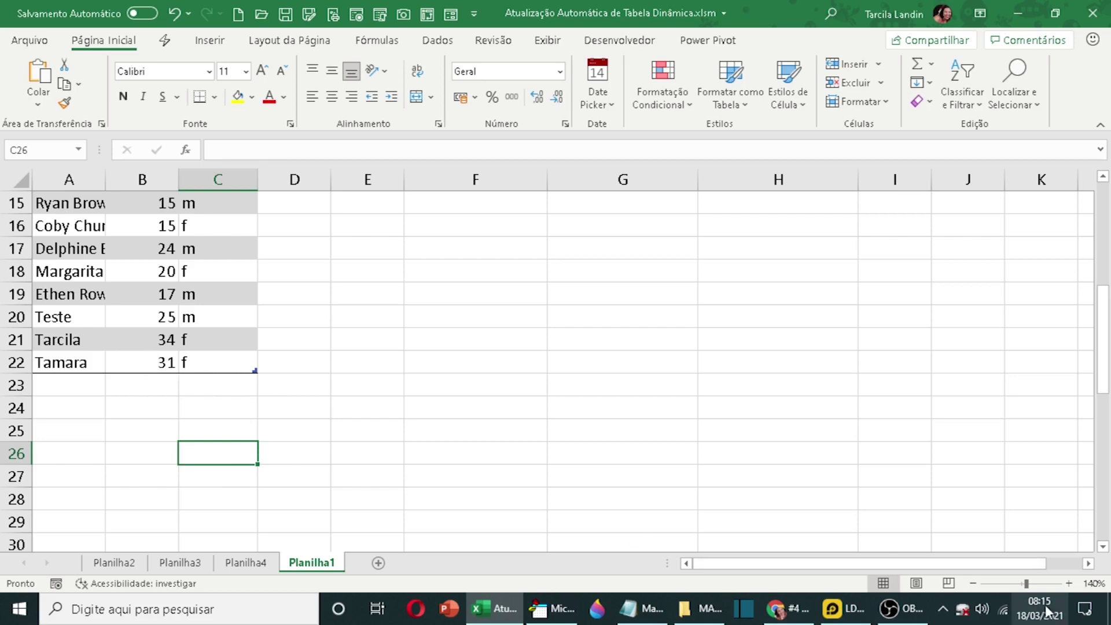
- Reduce Planilha1's zoom to 70% to view the source table together with its pivot table
click(973, 583)
click(974, 584)
click(974, 584)
click(973, 584)
click(974, 584)
click(973, 583)
click(974, 583)
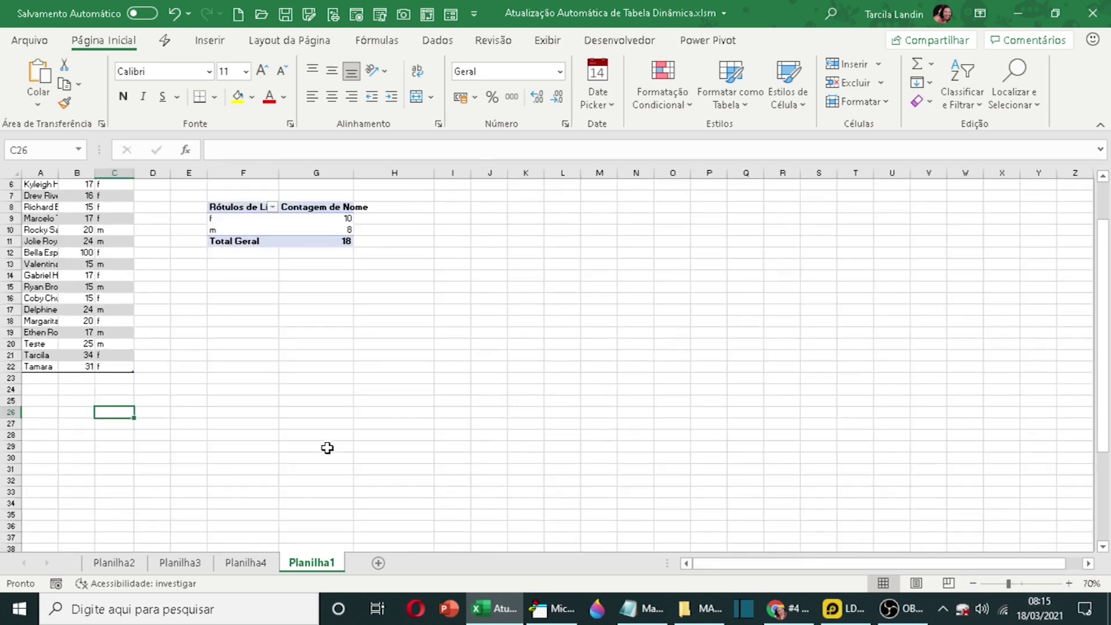
- Restore Planilha1's zoom to 100% and bring the source table and its pivot table into view together
click(1069, 583)
click(1068, 583)
click(1068, 583)
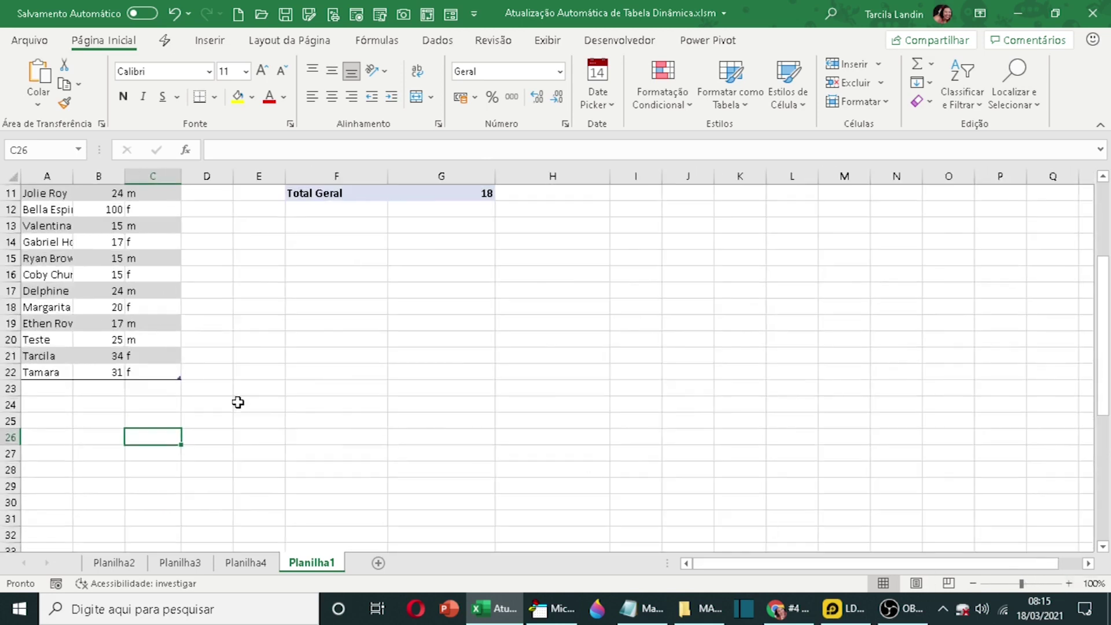
scroll(267, 441, up, 3)
scroll(268, 441, down, 1)
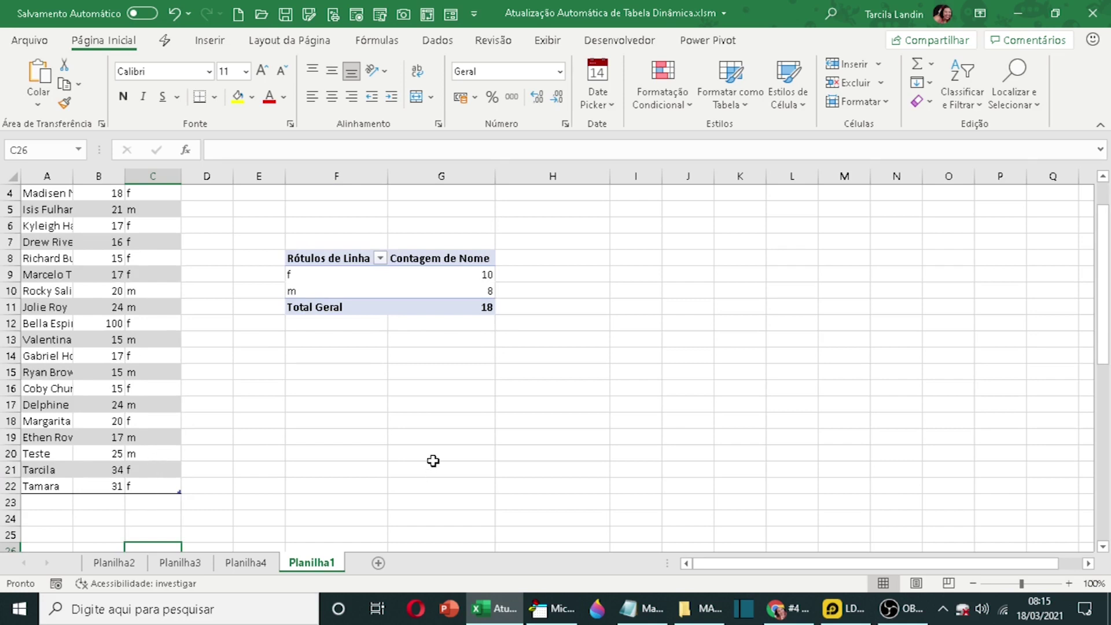
scroll(433, 460, up, 1)
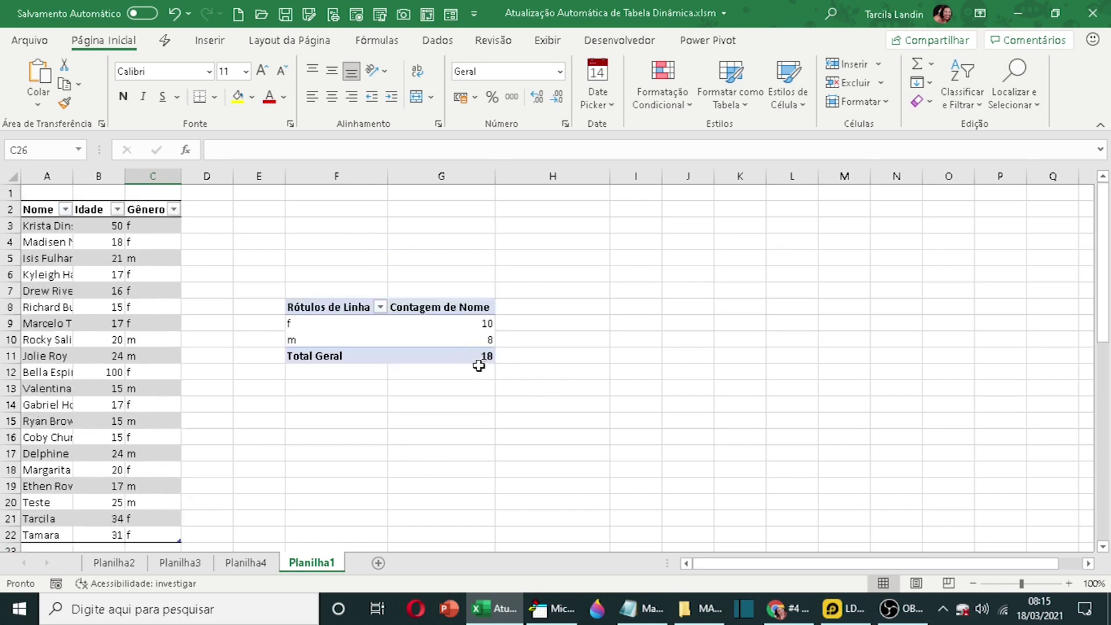
- Activate Planilha3 to trigger the refresh macro, comparing the pivot tables on Planilha4, Planilha2 and Planilha1 around it
click(247, 563)
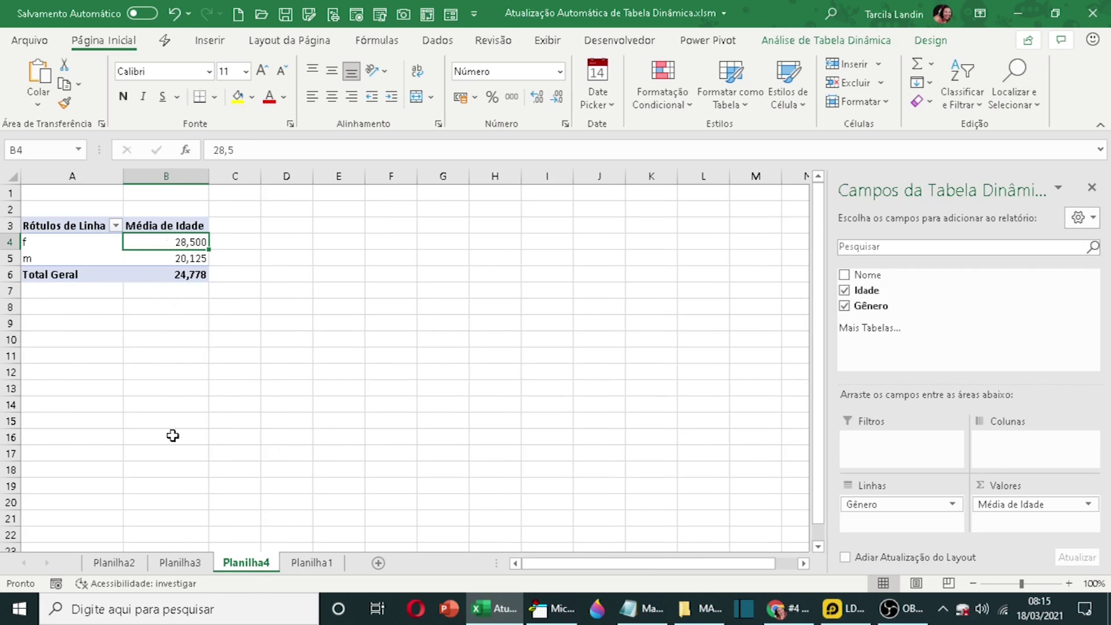
click(113, 566)
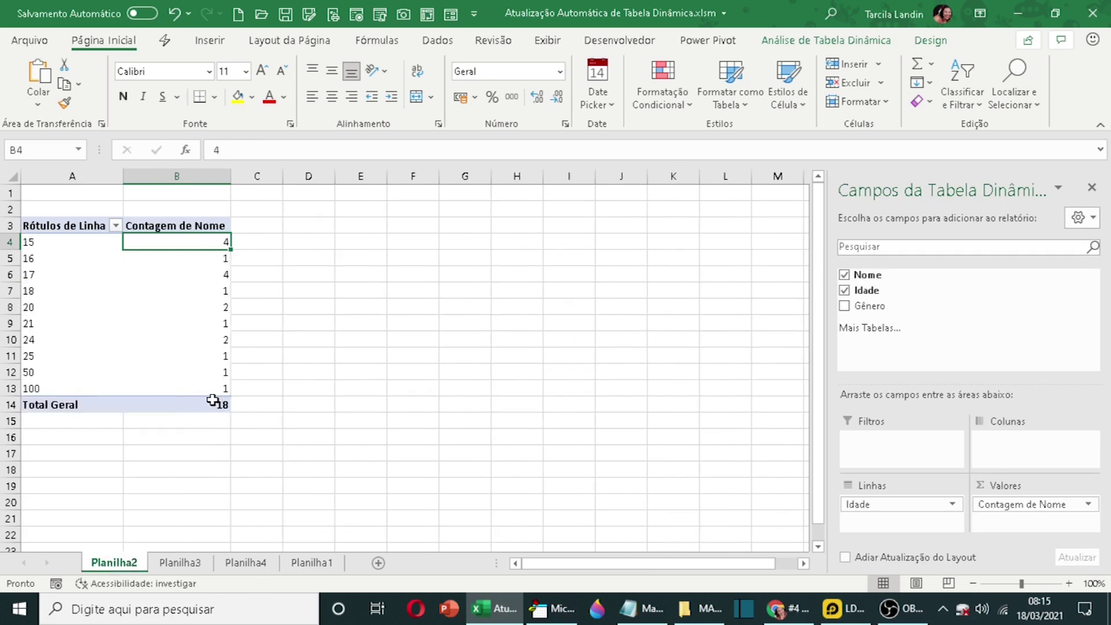
click(184, 563)
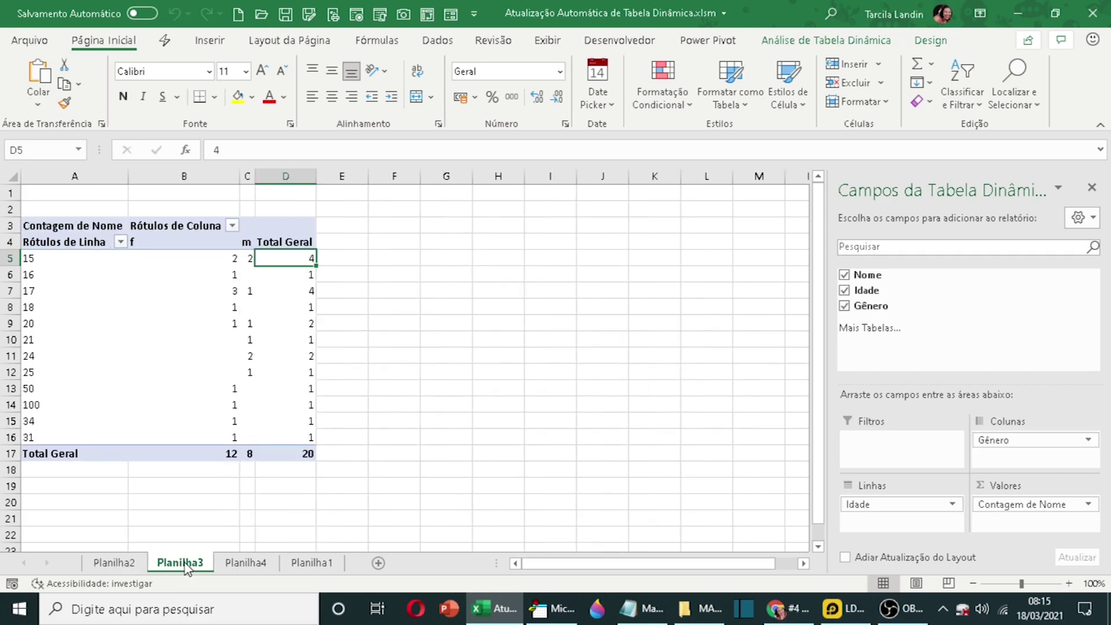
click(114, 563)
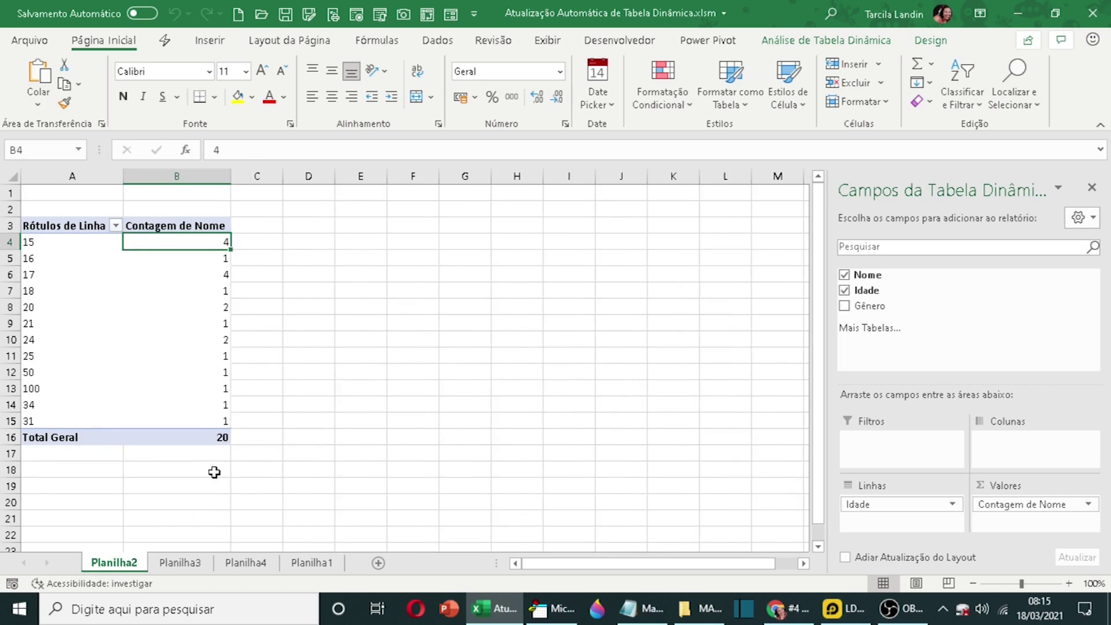
click(319, 568)
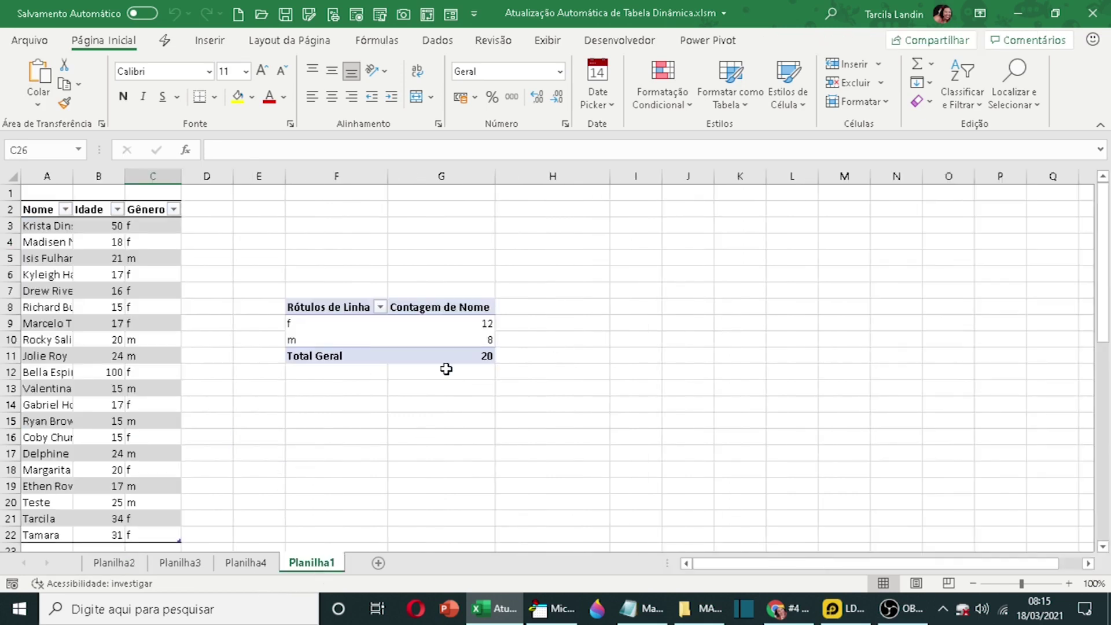
click(274, 565)
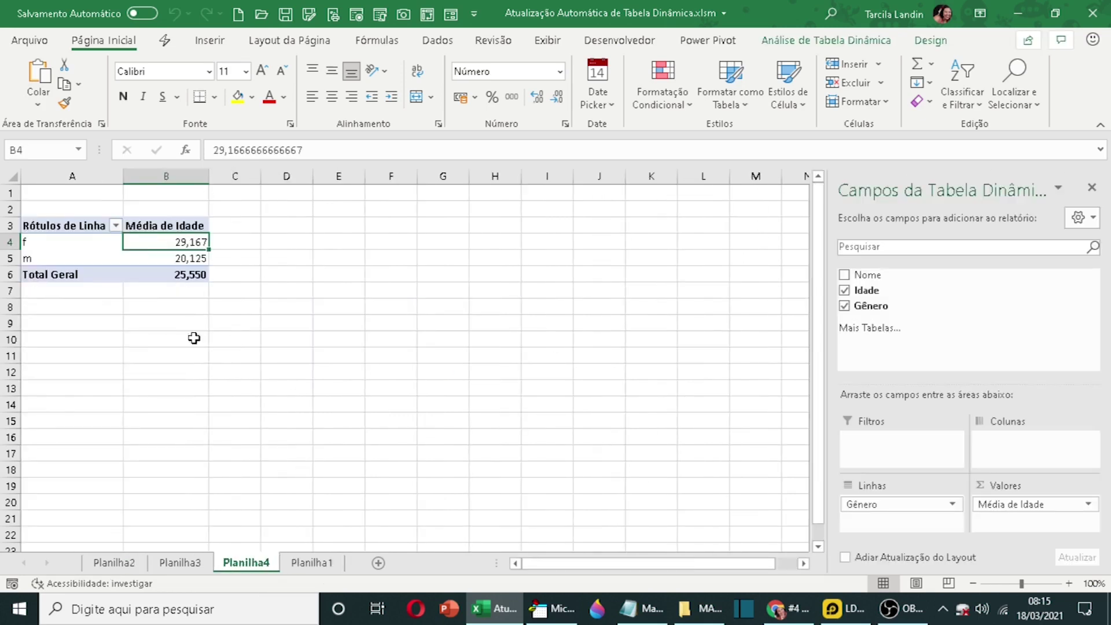
click(319, 567)
- Insert the stock image of colourful ink clouds on a white background into Planilha1 at cell I10
click(415, 454)
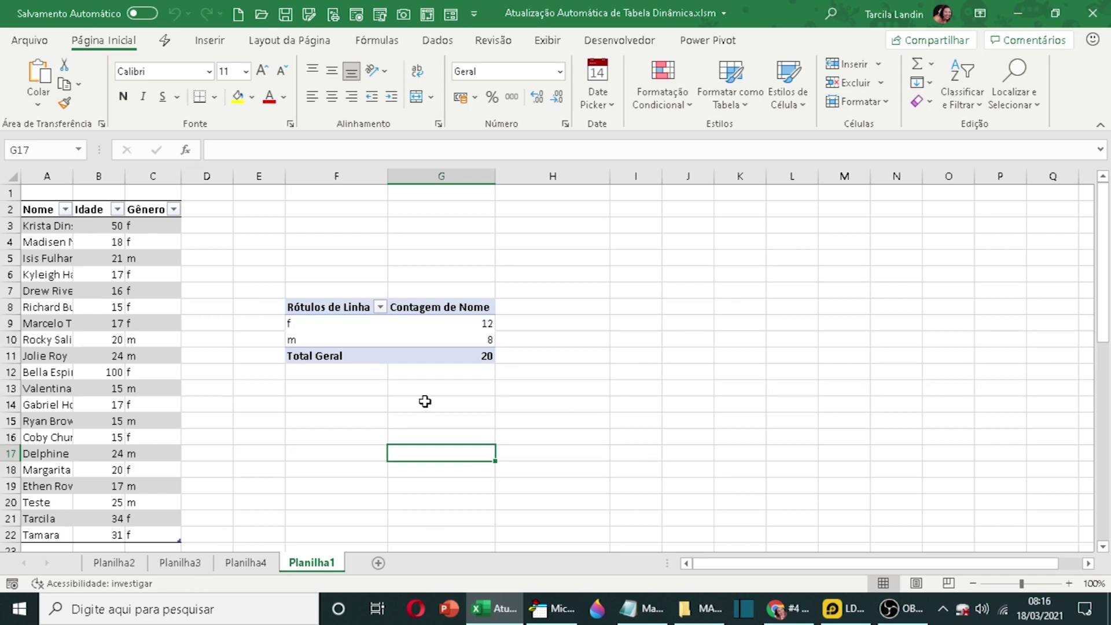
click(665, 418)
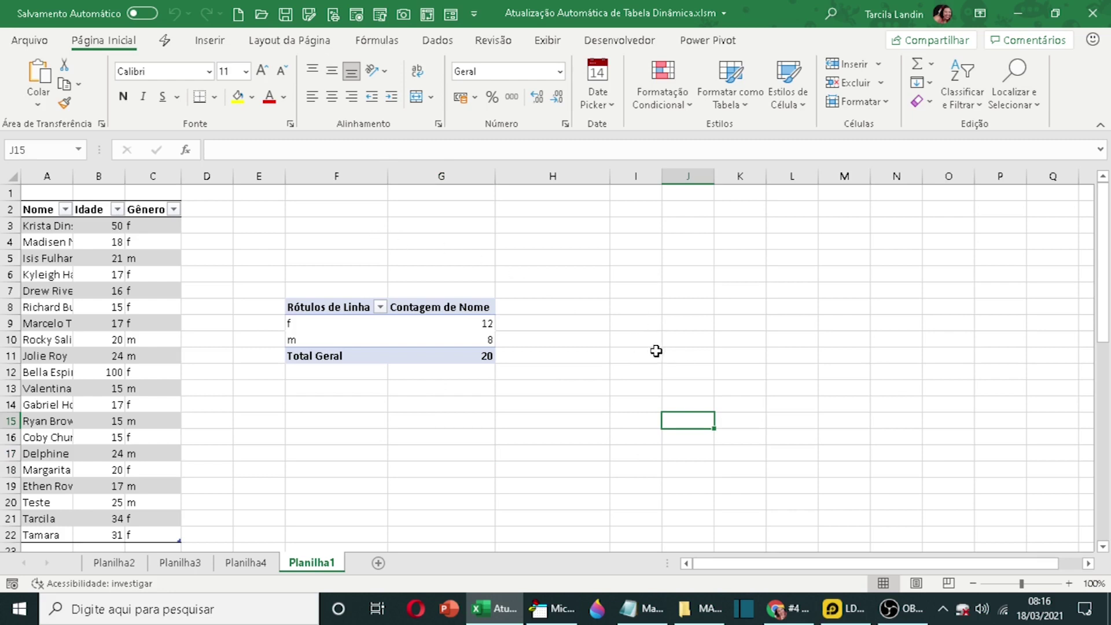
click(619, 339)
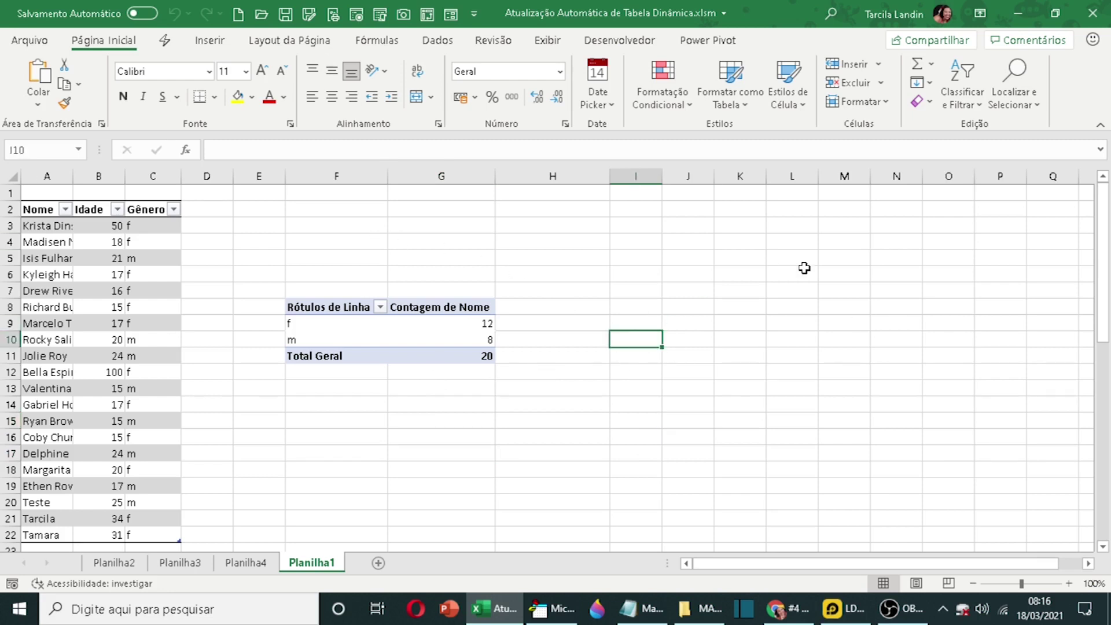
click(210, 40)
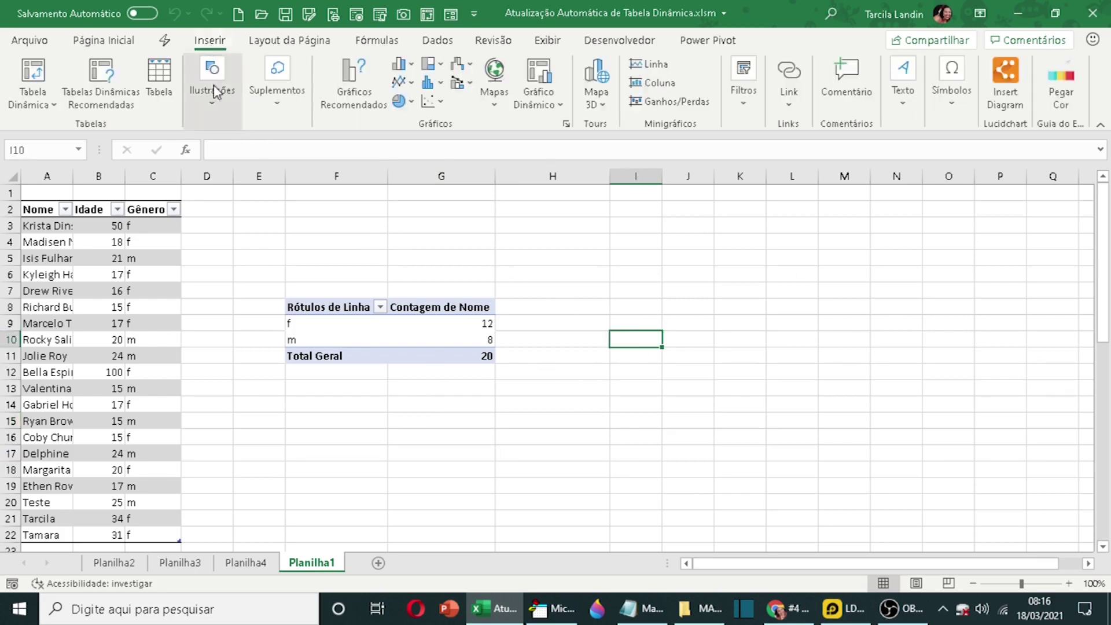
click(214, 99)
click(248, 168)
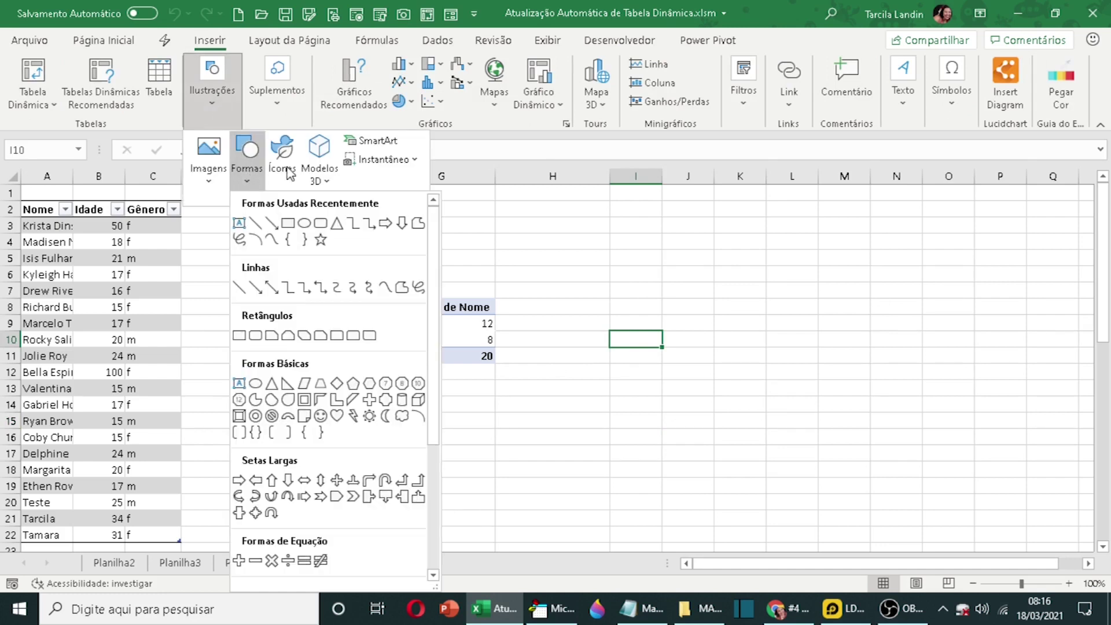
click(206, 160)
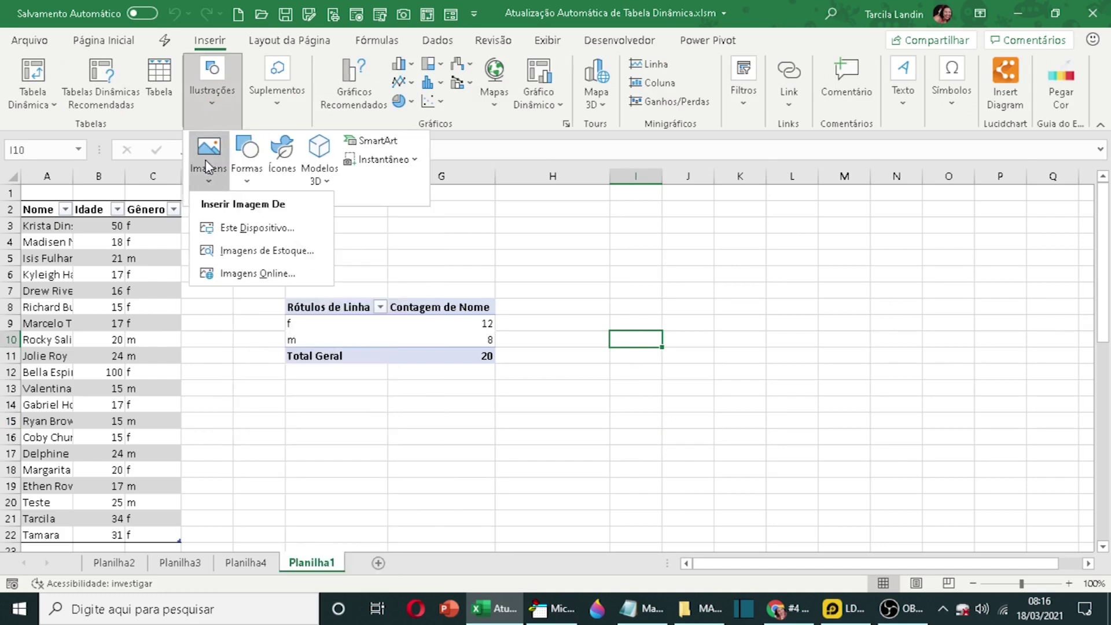
click(279, 252)
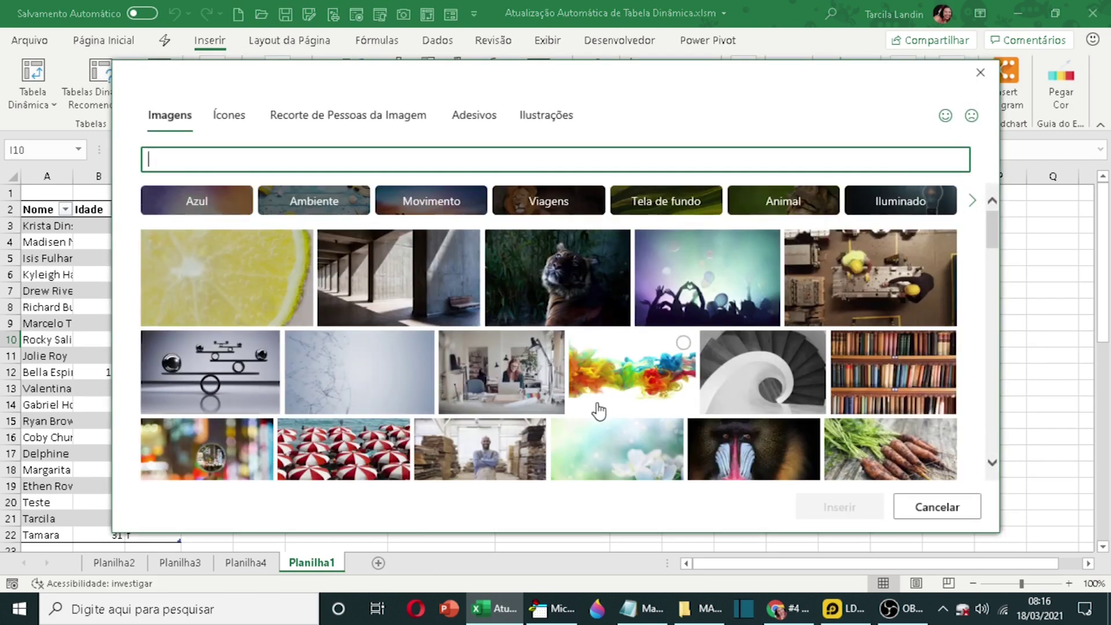
click(683, 343)
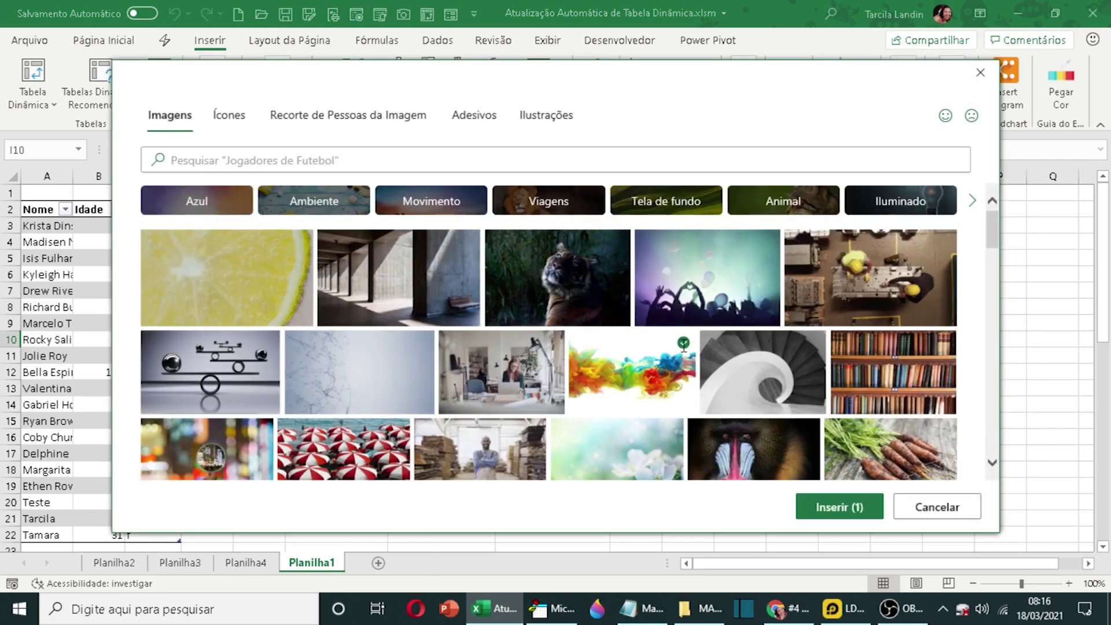
click(843, 515)
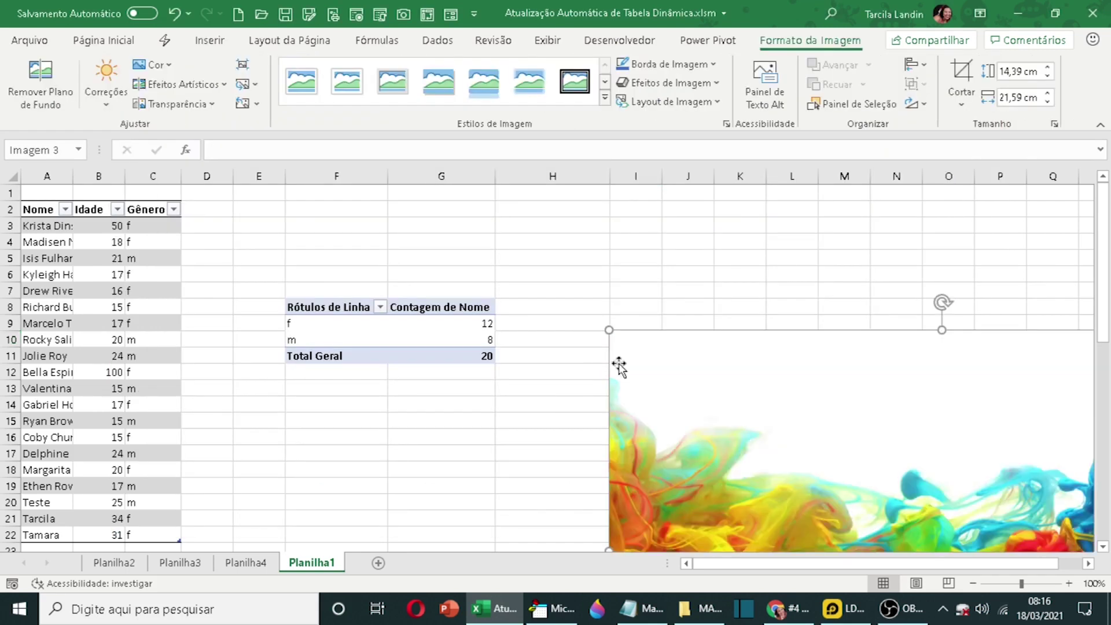
- Shrink the ink image to about 5,66 cm high by 8,49 cm wide and place it beside Planilha1's pivot table
drag(439, 186, 825, 468)
drag(939, 513, 660, 280)
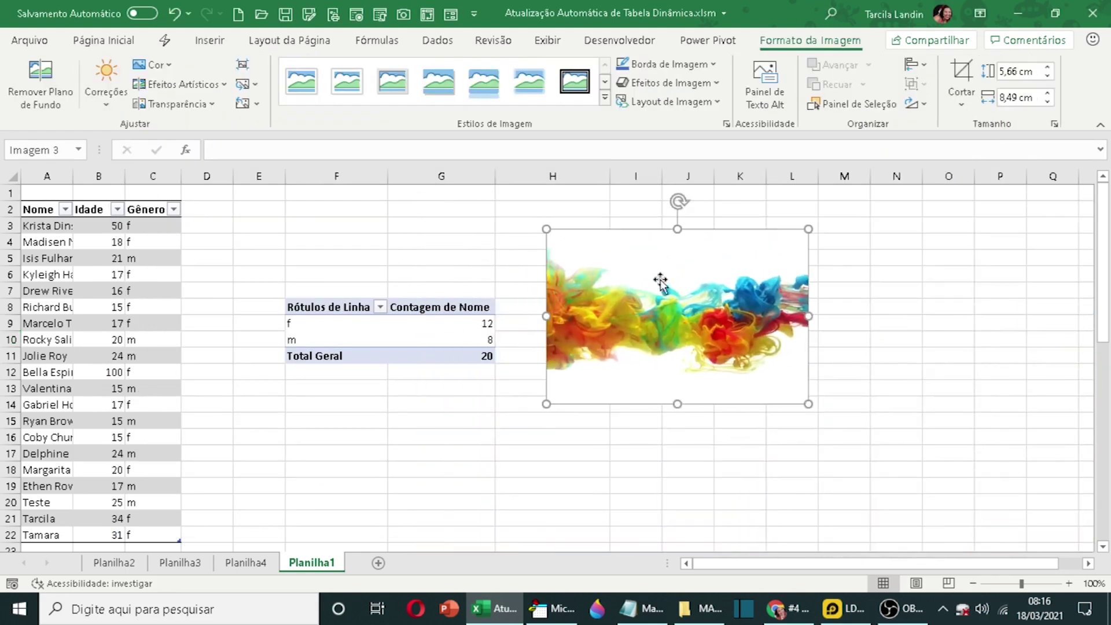
click(688, 502)
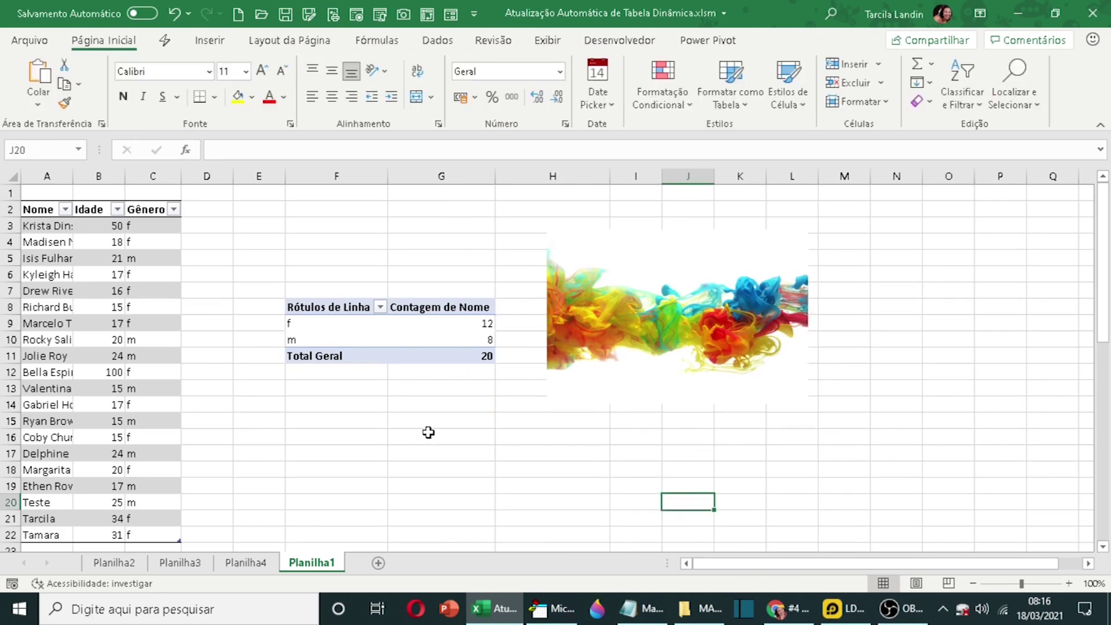
click(317, 469)
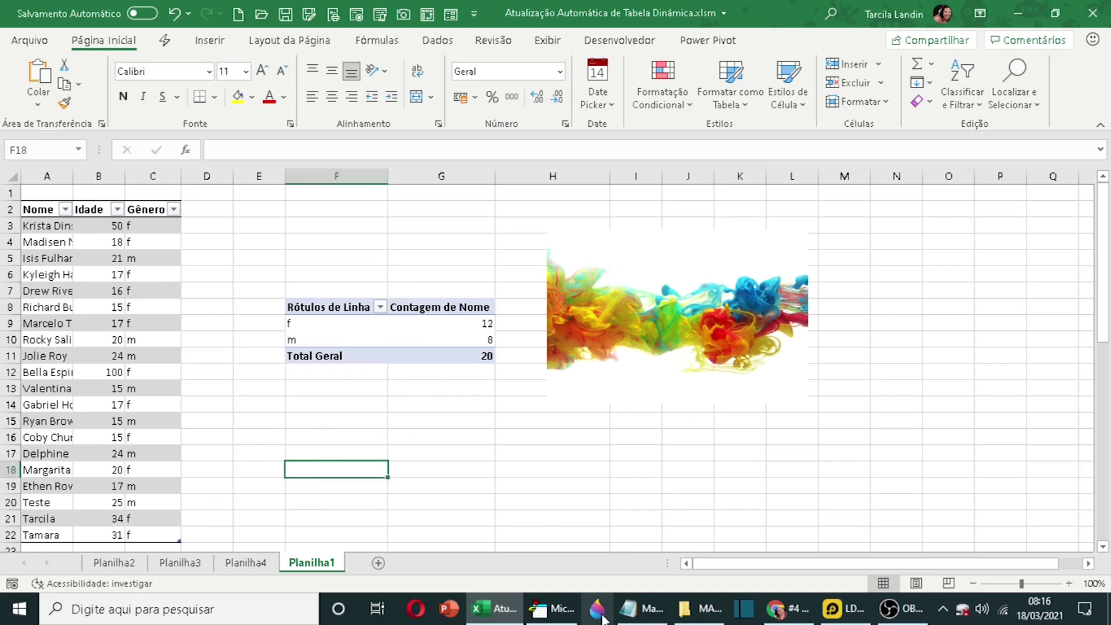
- Switch to the Visual Basic editor and undo the Worksheet_Activate macro in Planilha3's code, leaving the module empty
click(559, 609)
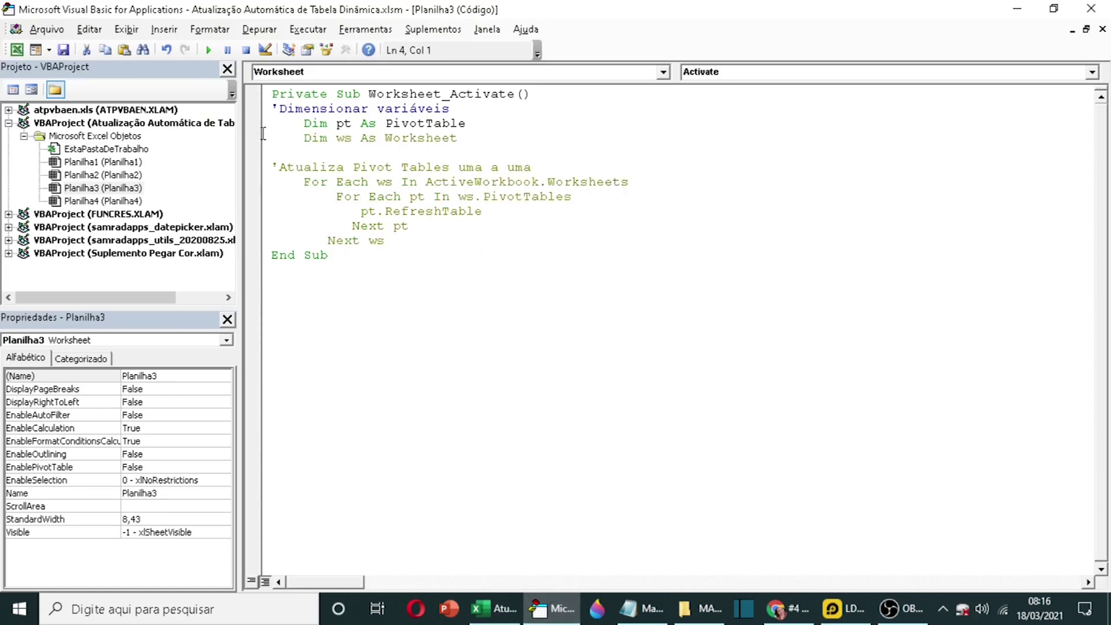
click(258, 114)
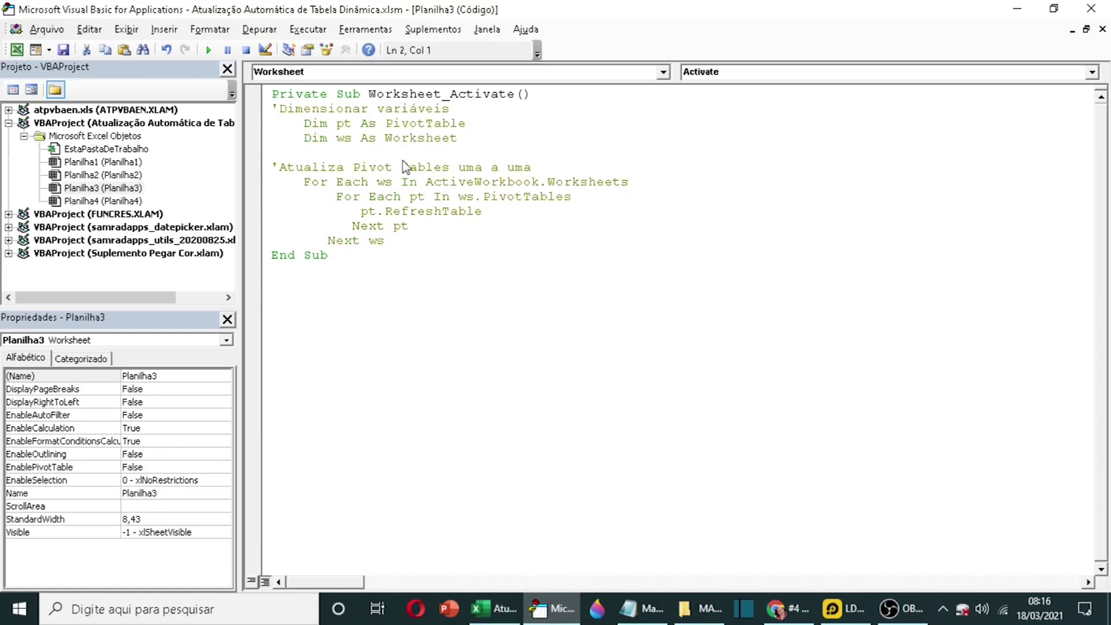
key(ctrl+z)
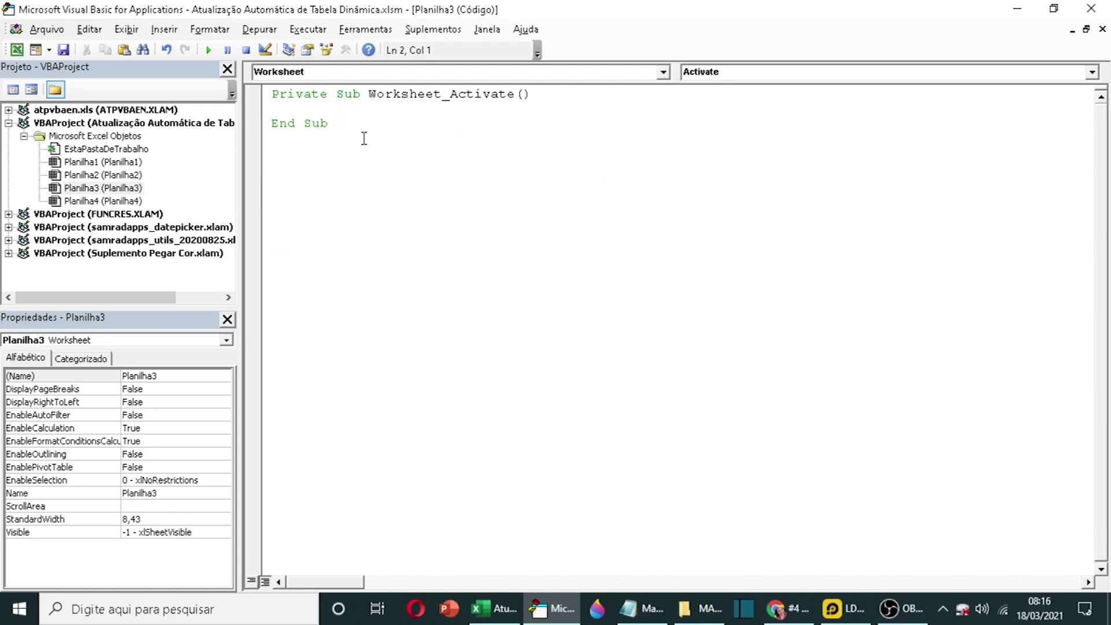
key(ctrl+z)
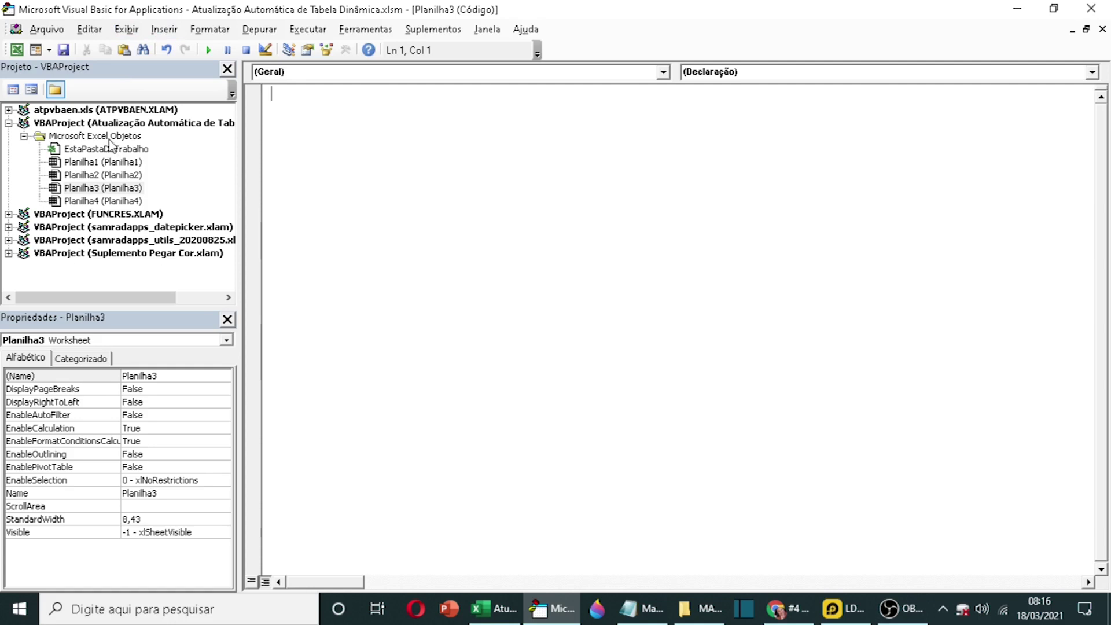
- Insert a standard code module into the VBA project of the Atualização Automática de Tabela Dinâmica workbook
click(147, 126)
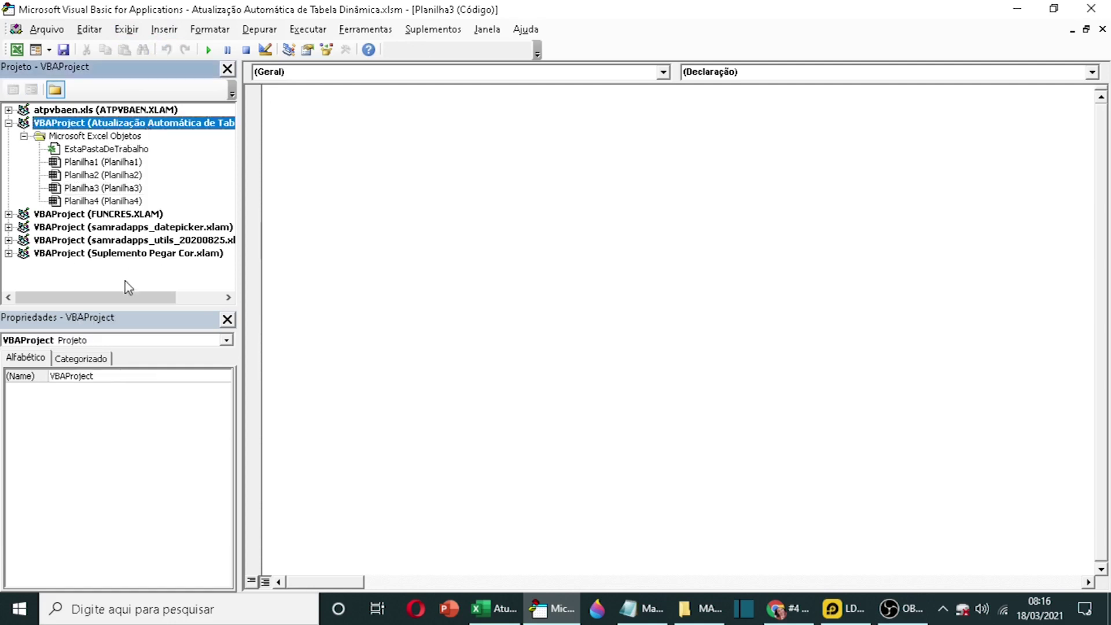
drag(129, 297, 175, 300)
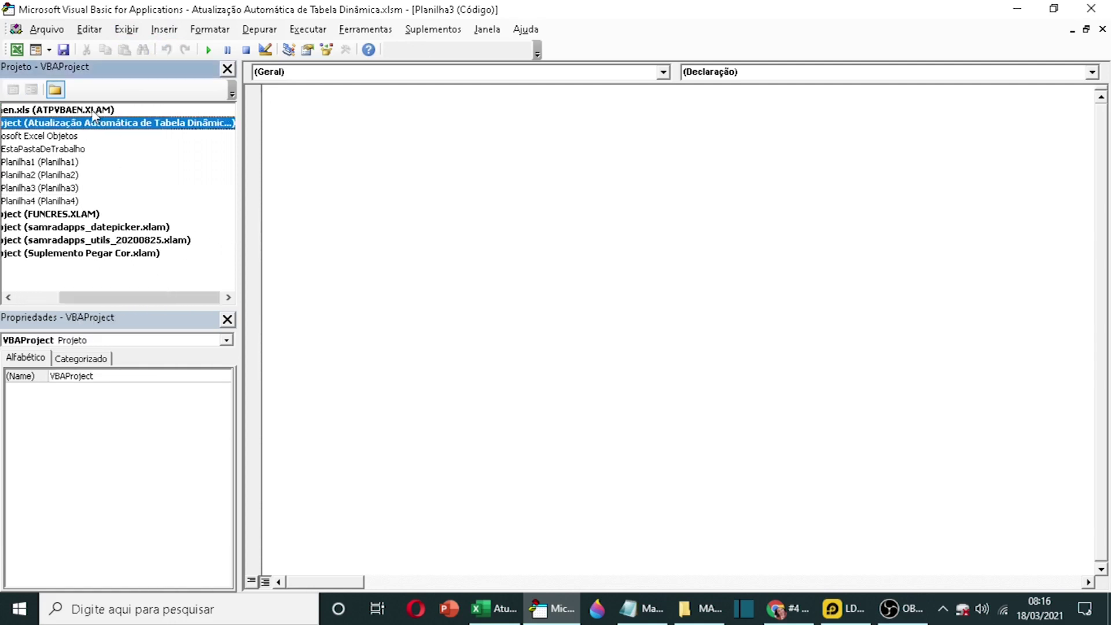
drag(165, 297, 121, 298)
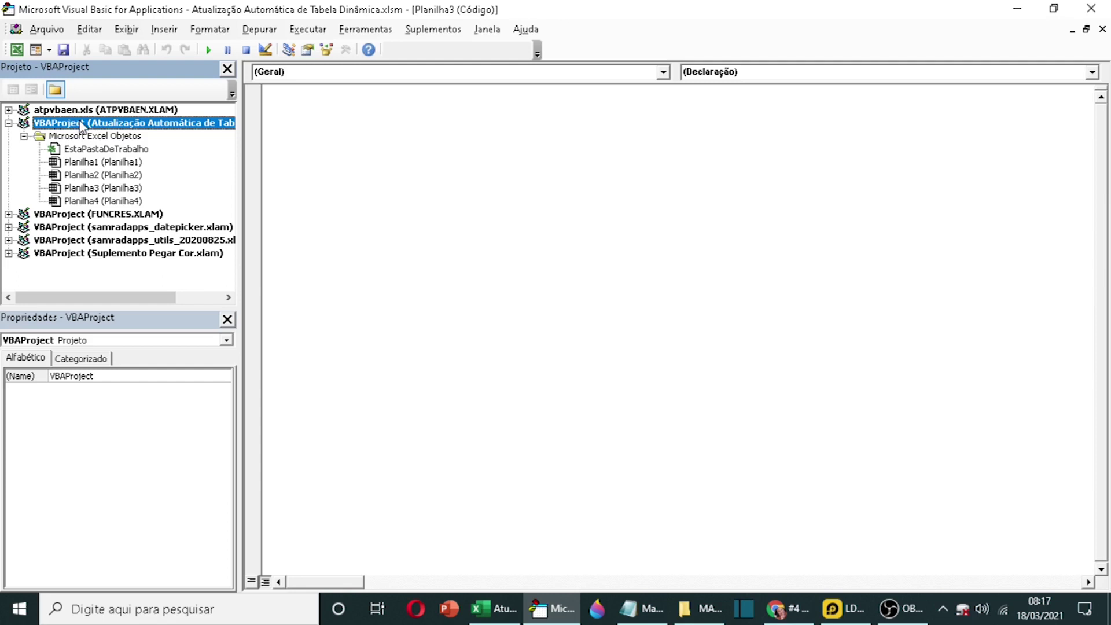
click(164, 29)
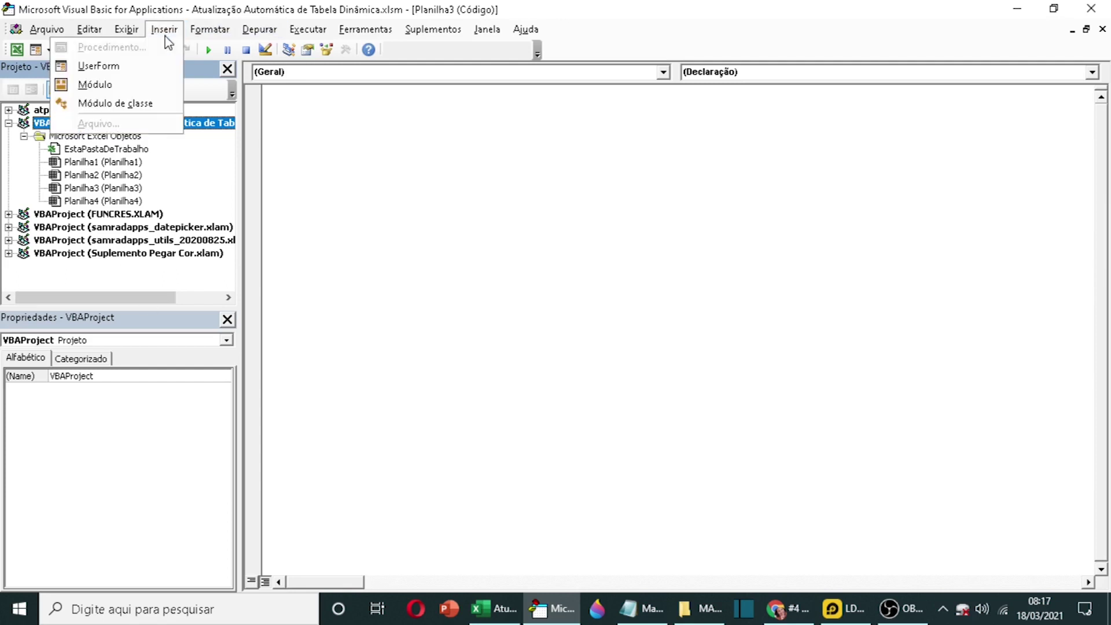
click(113, 86)
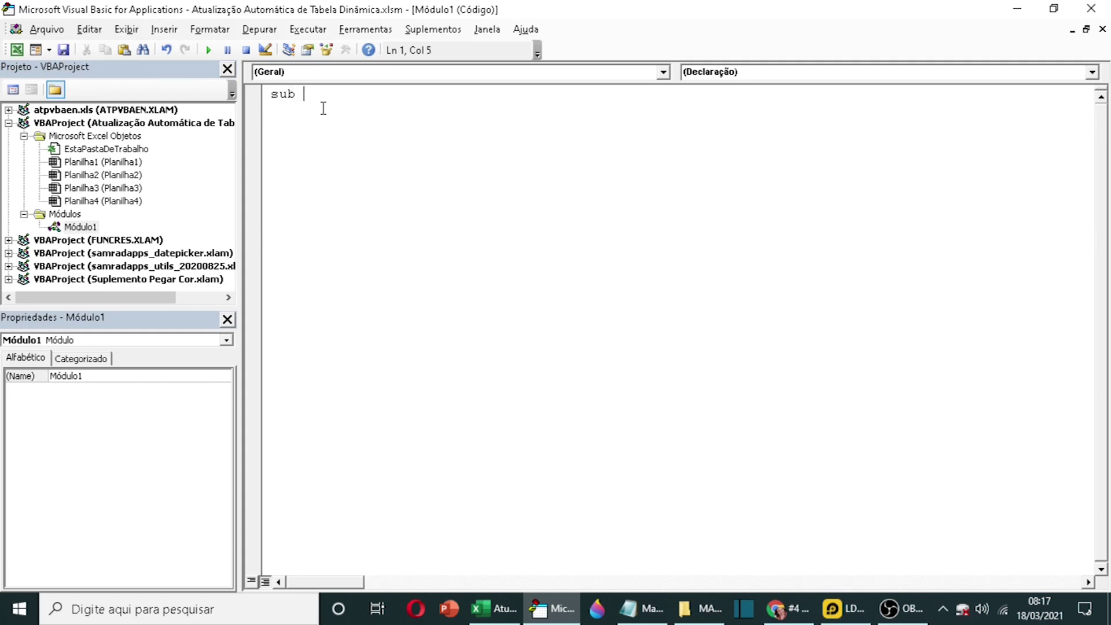
- Write Sub att in the new module, declaring pt and ws and looping through all worksheets to run pt.RefreshTable on each pivot table
text(a)
key(Return)
key(Return)
key(Return)
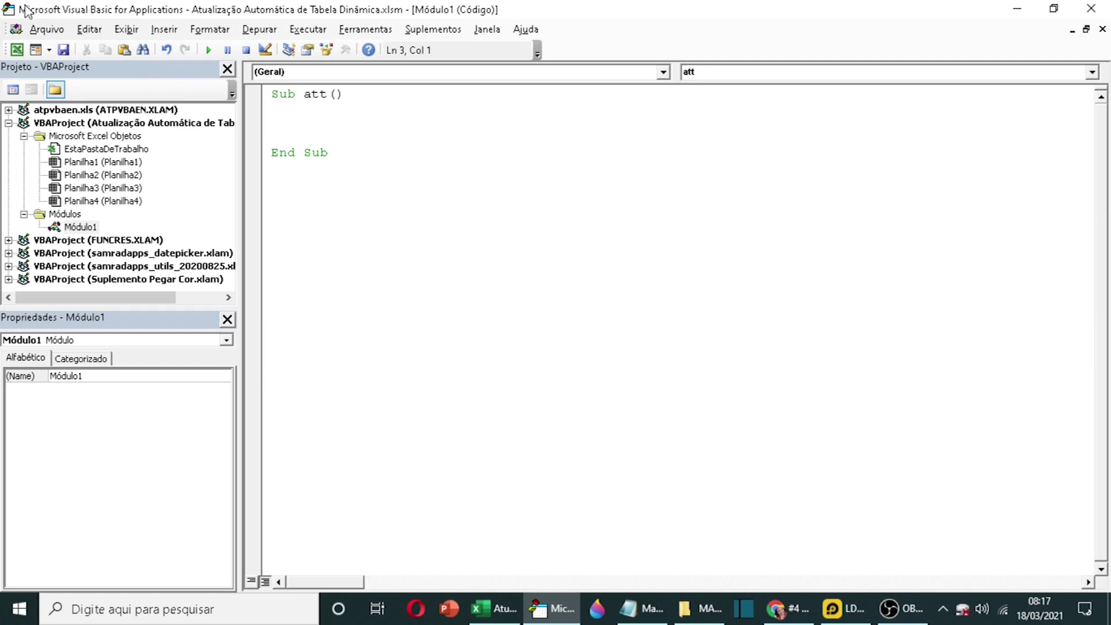
text('Dimensionar variáveis     Dim pt As PivotTable     Dim ws As Worksheet  'Atualiza Pivot Tables uma a uma     For Each ws In ActiveWorkbook.Worksheets         For Each pt In ws.PivotTables            pt.RefreshTable           Next pt        Next ws)
click(345, 286)
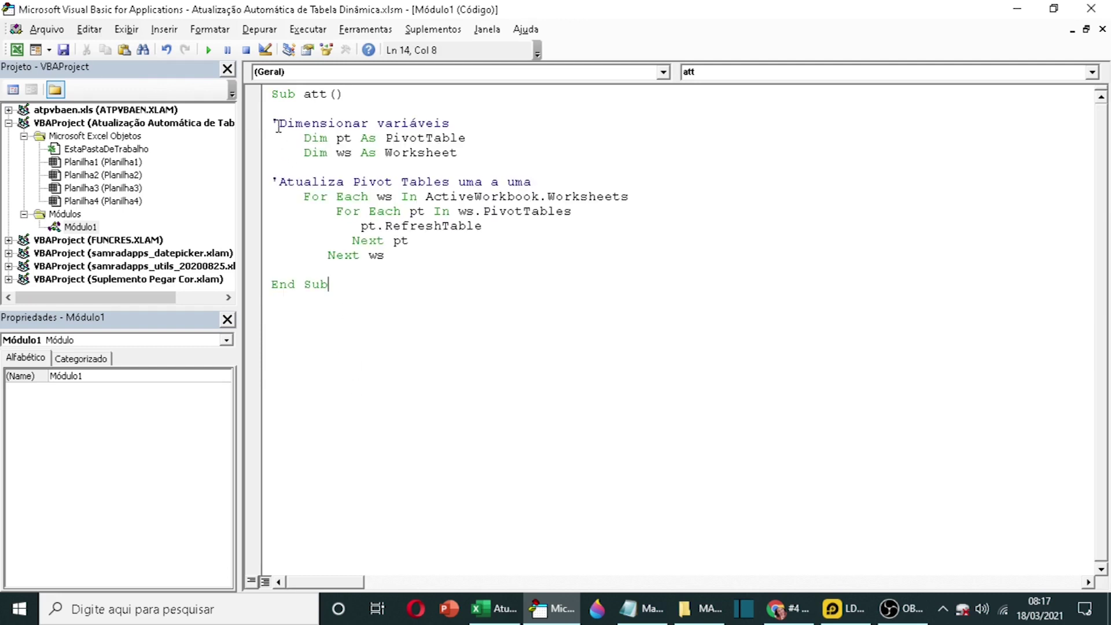
click(431, 243)
click(432, 255)
click(393, 301)
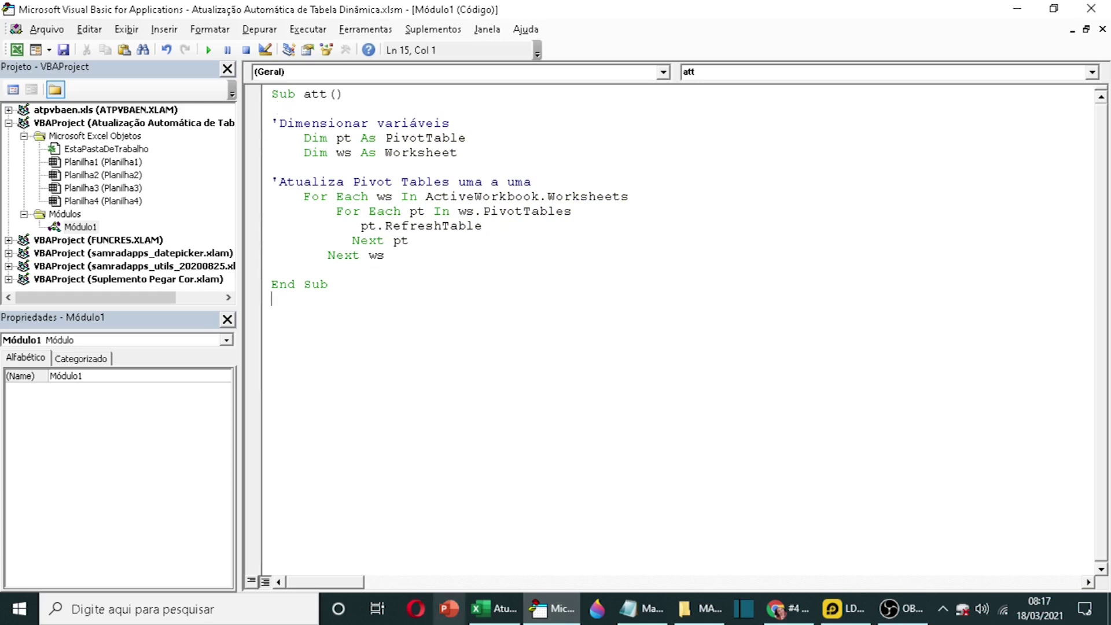
- Switch back to the Excel workbook and assign the att macro to the ink image on Planilha1
click(495, 609)
click(625, 326)
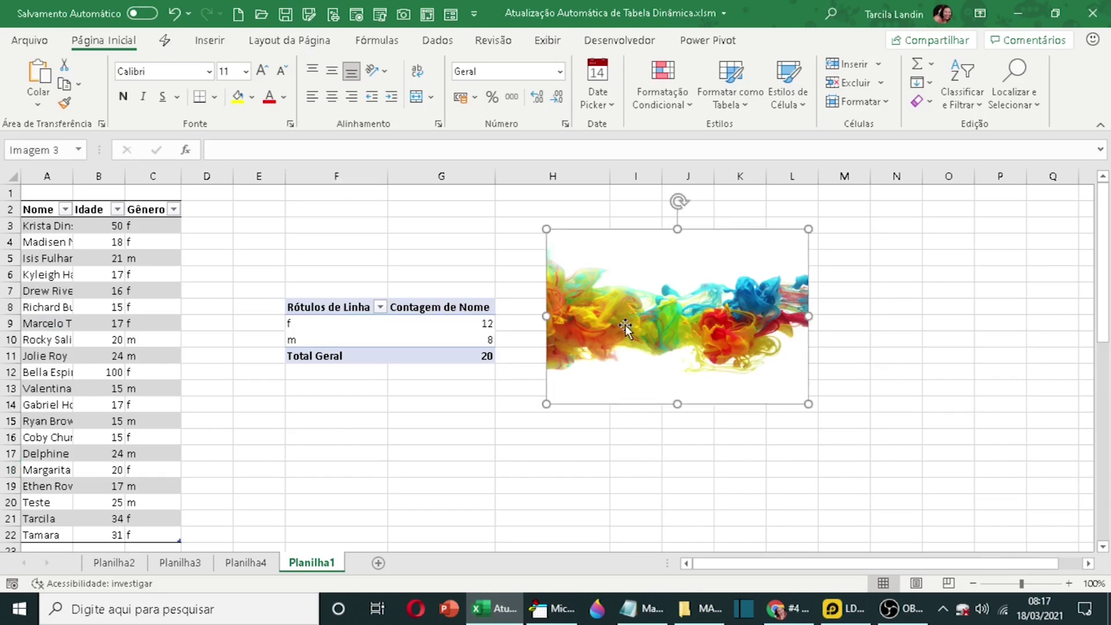
right_click(626, 328)
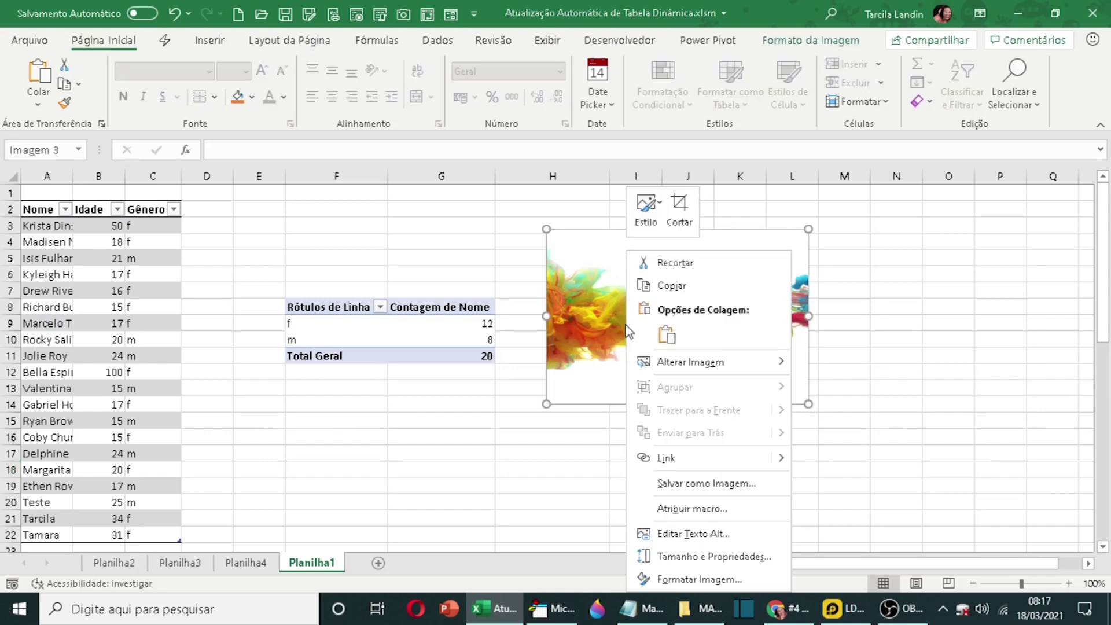
click(694, 509)
click(547, 359)
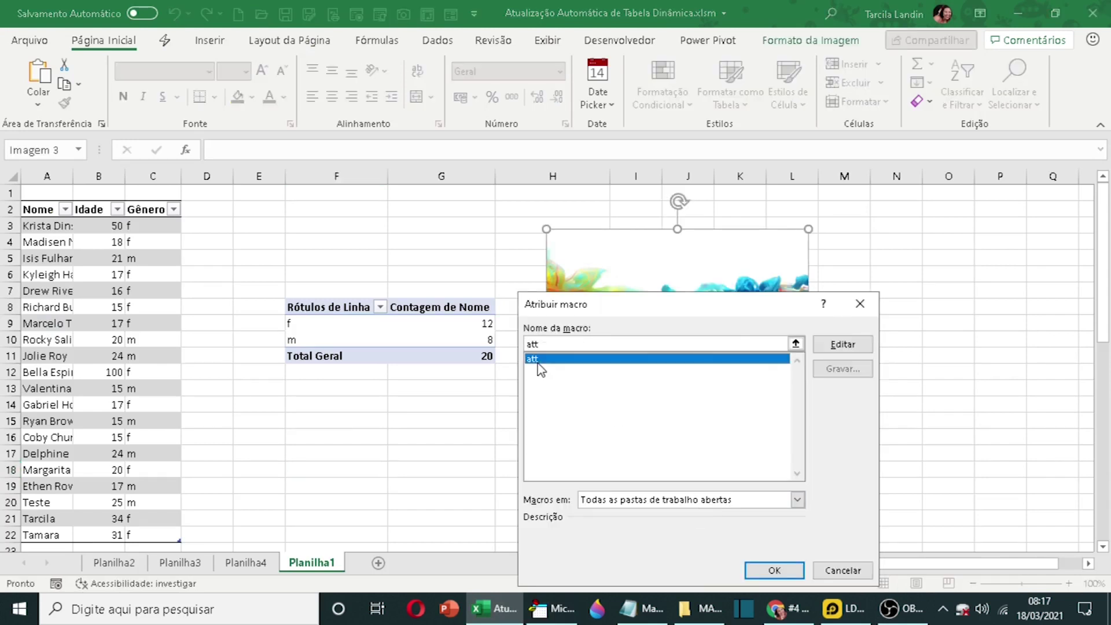
click(775, 570)
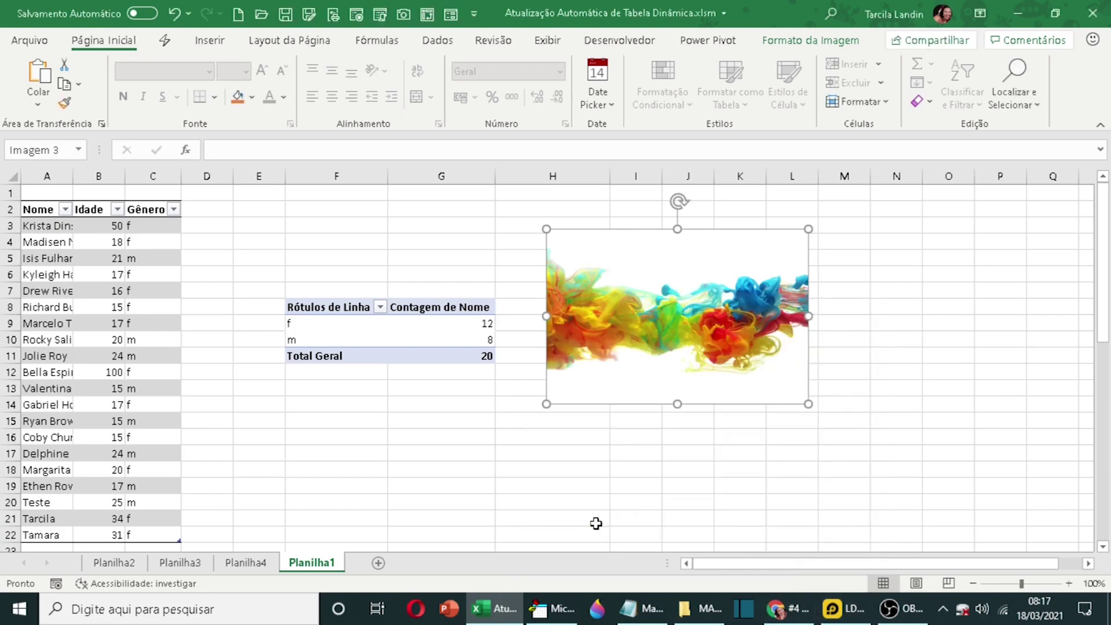
click(595, 521)
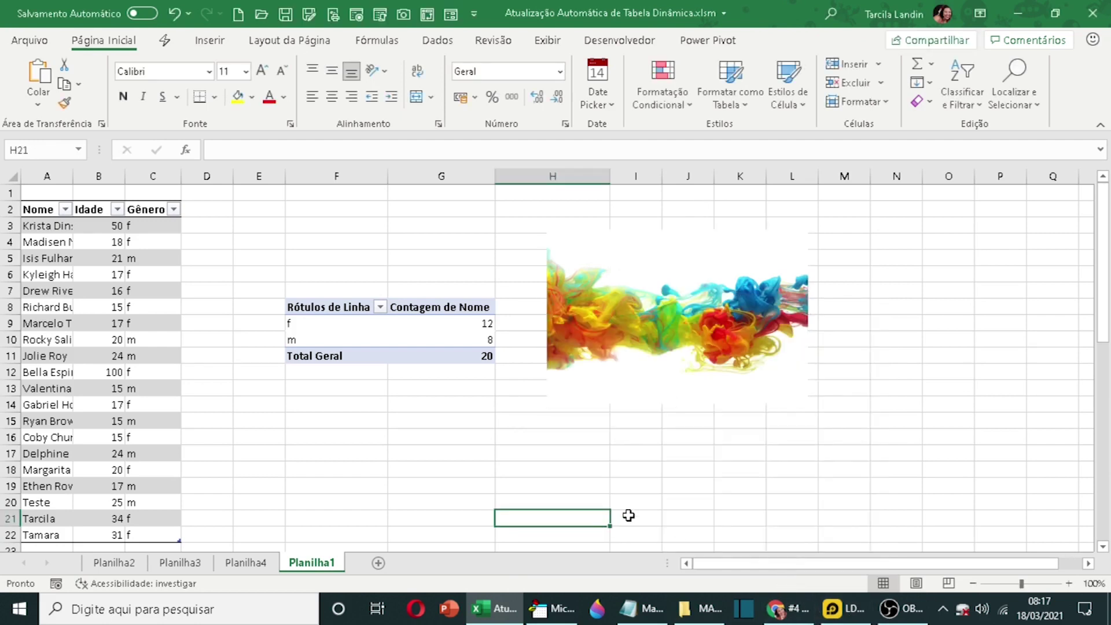
- Add a record in row 23 of Planilha1's data table with a first name, Idade 70 and Gênero m
scroll(81, 521, down, 1)
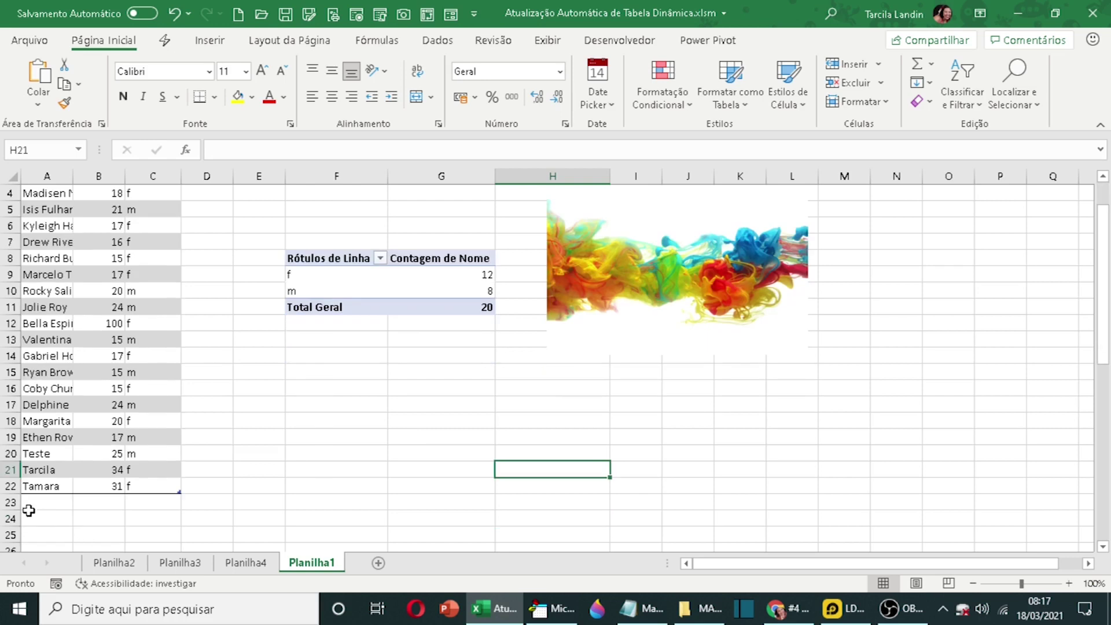
scroll(81, 512, up, 1)
scroll(58, 539, down, 1)
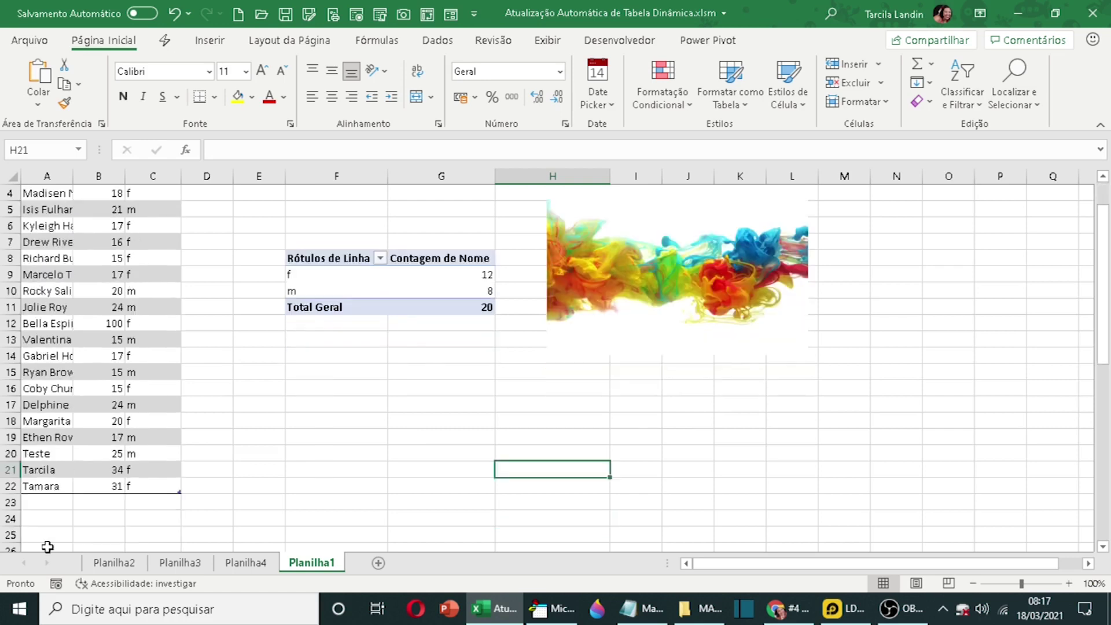
click(51, 505)
text(Mario)
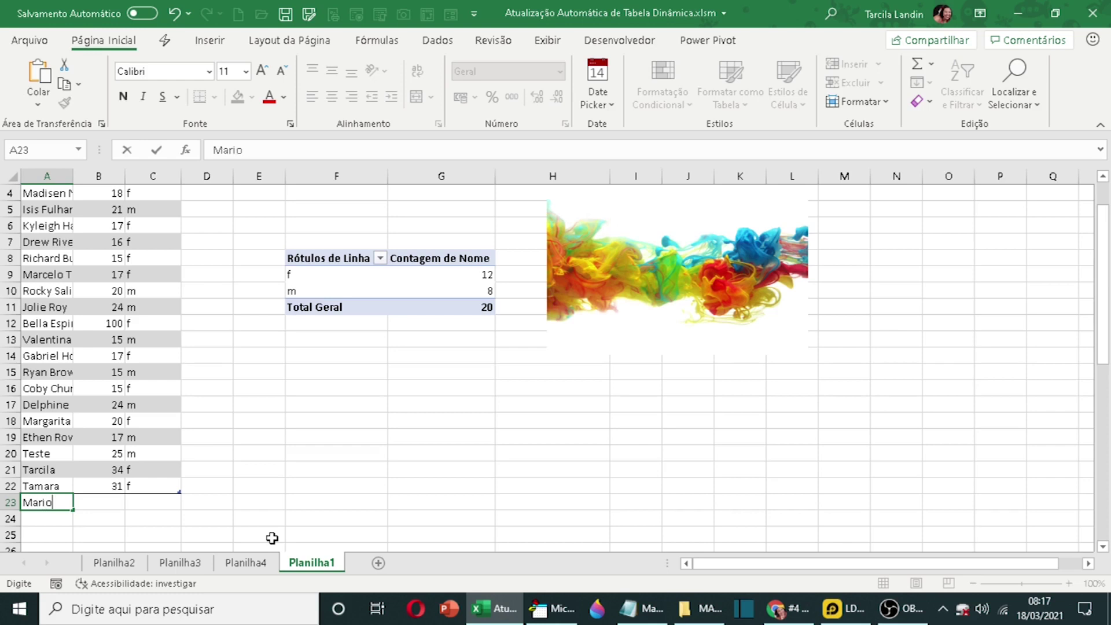
key(Tab)
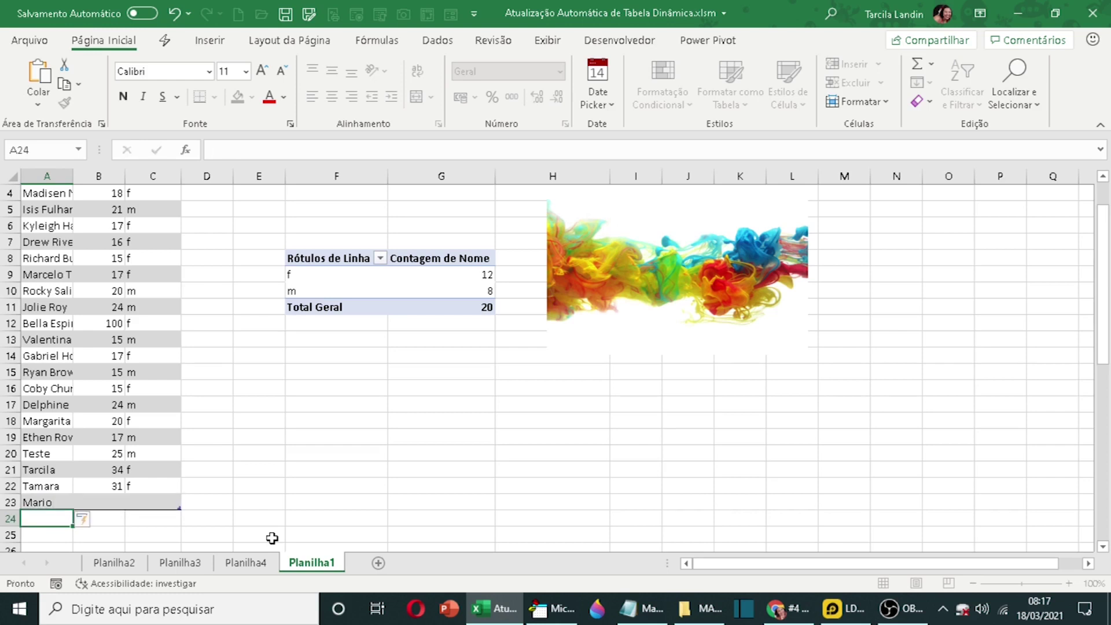
text(70)
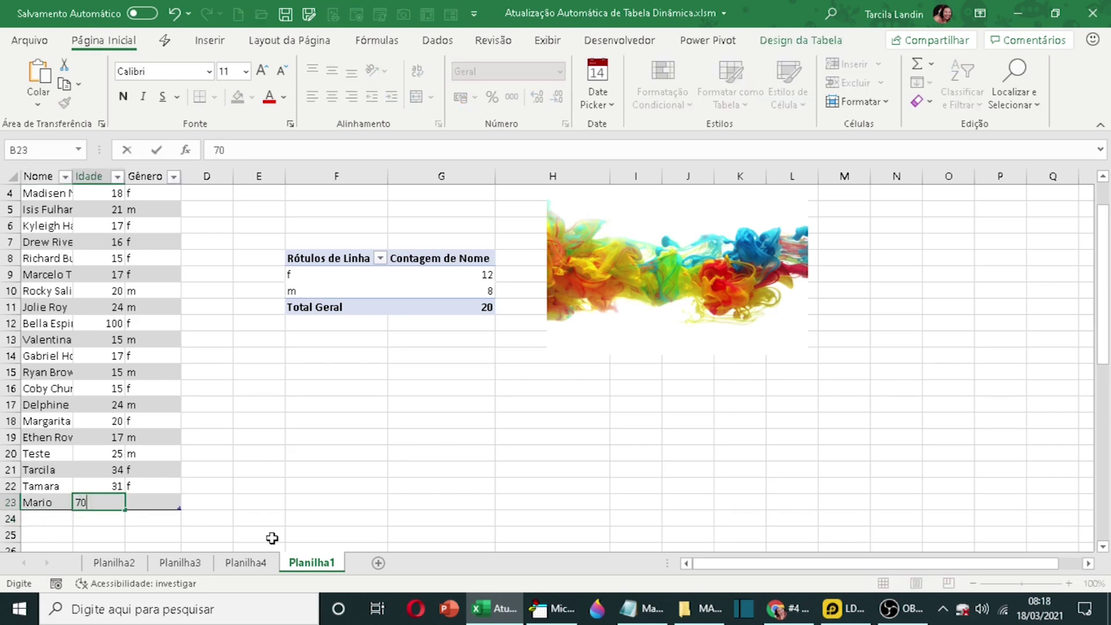
key(Tab)
text(m)
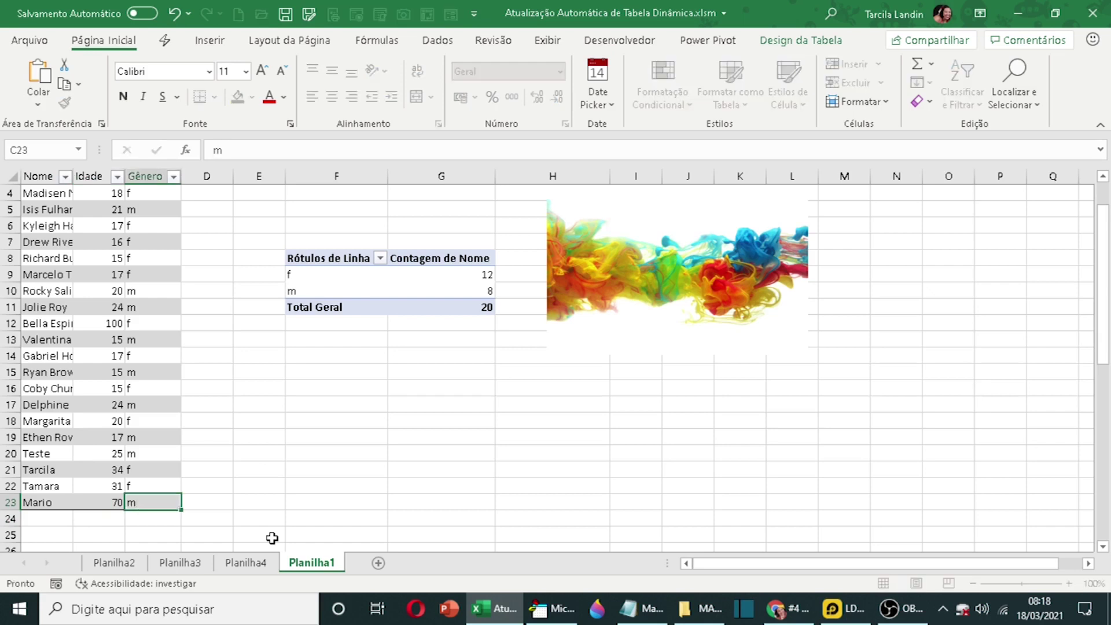
key(Return)
- Add another record in row 24 with a first name, Idade 1 and Gênero m
key(Left)
text(Sa)
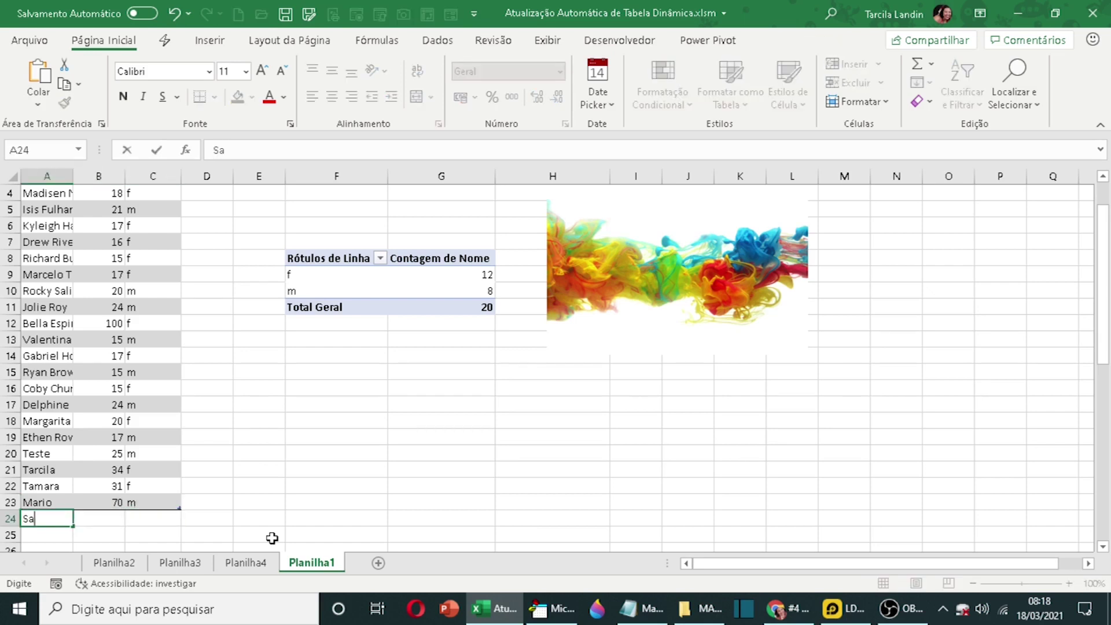
key(Tab)
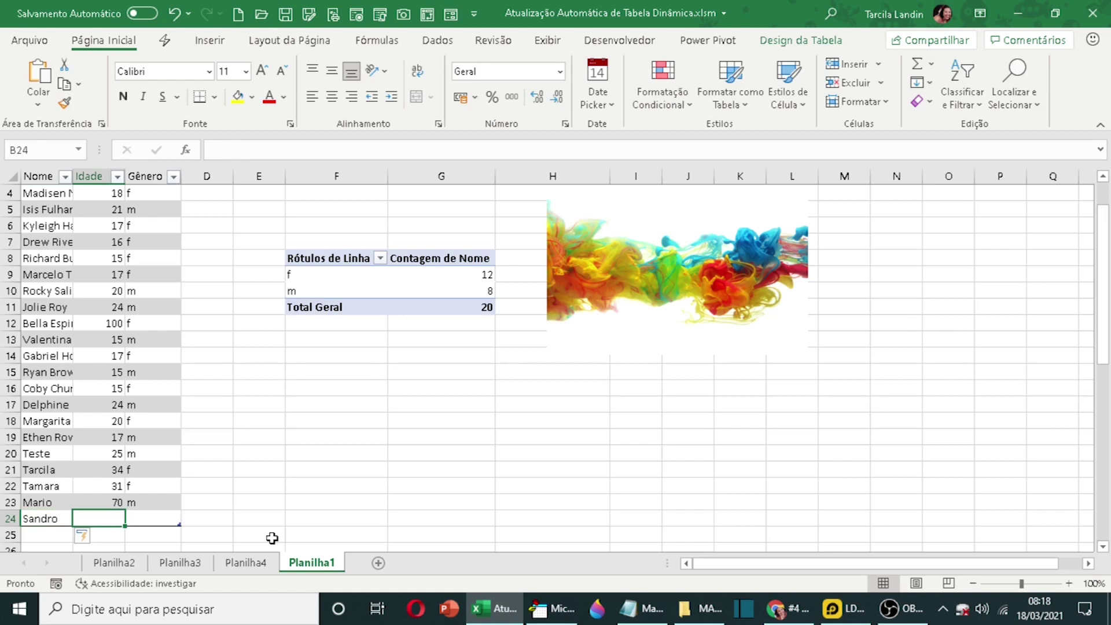
text(1)
key(Tab)
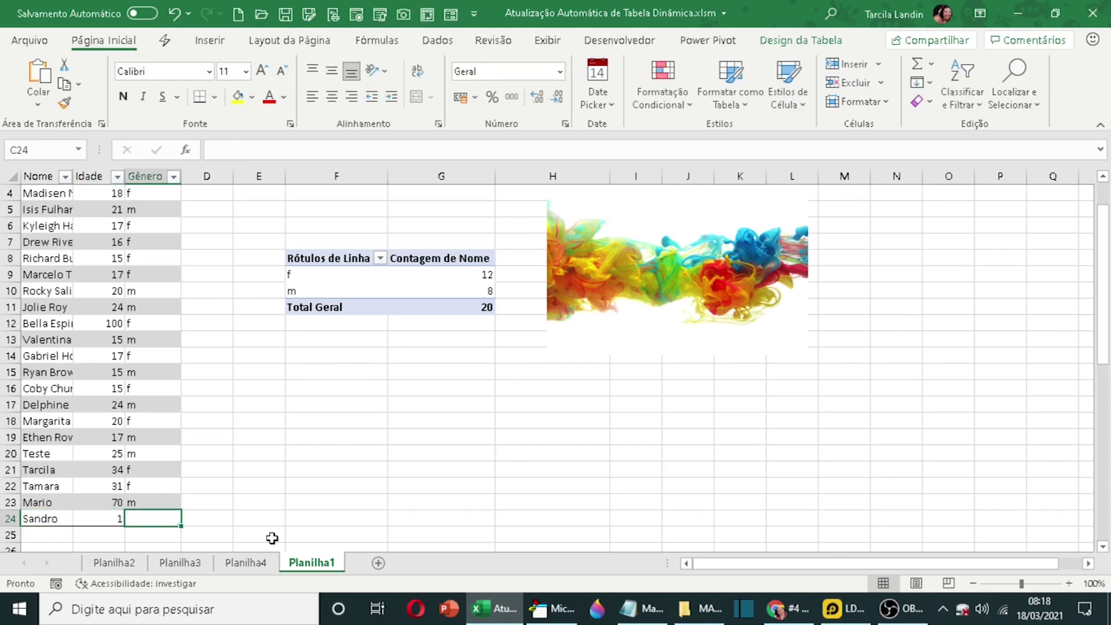
text(m)
key(Return)
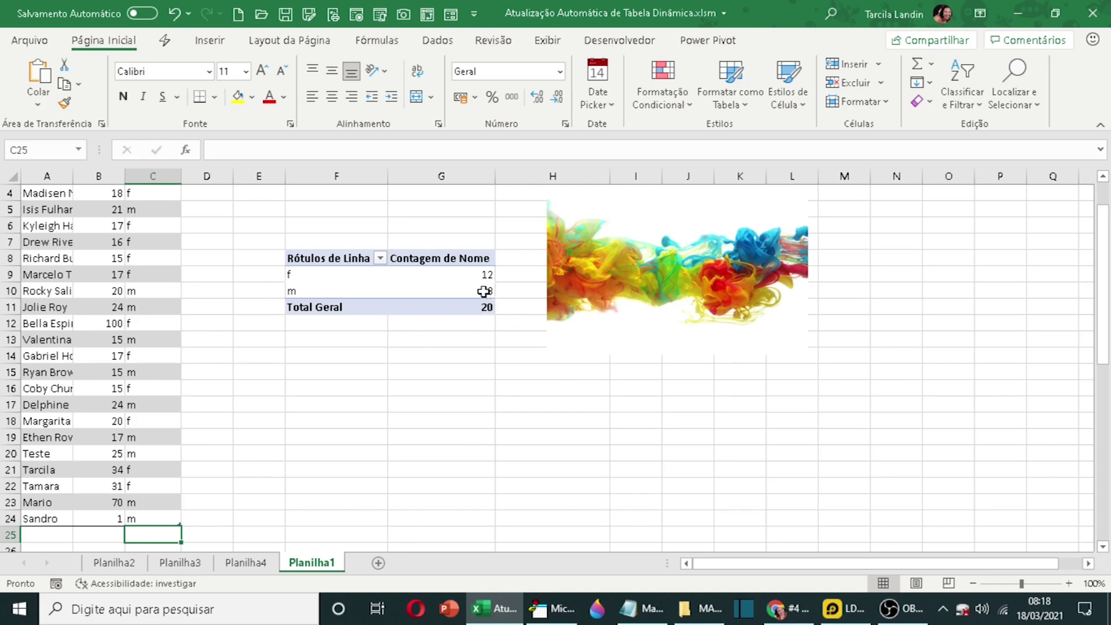
- Examine the totals of the unrefreshed pivot tables on Planilha4, Planilha3 and Planilha2
click(249, 562)
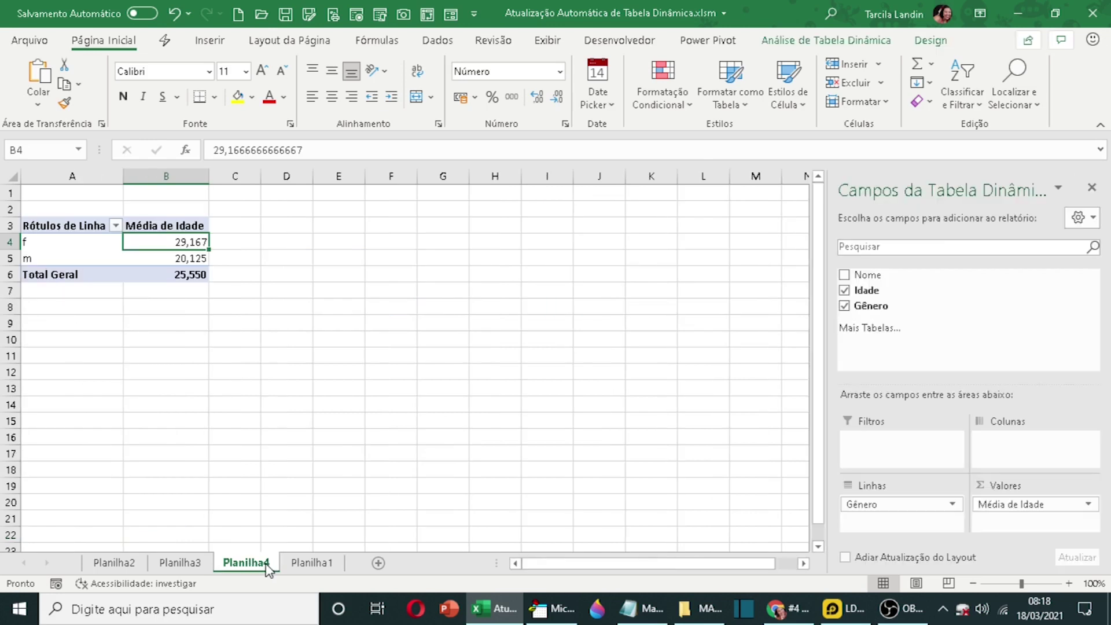
click(182, 562)
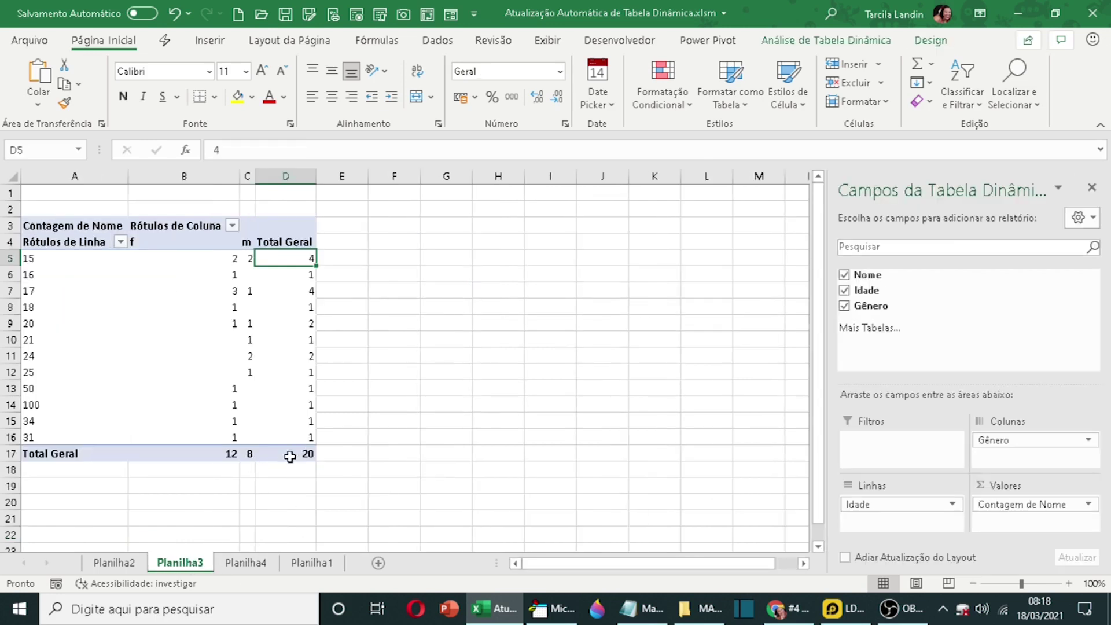
click(113, 562)
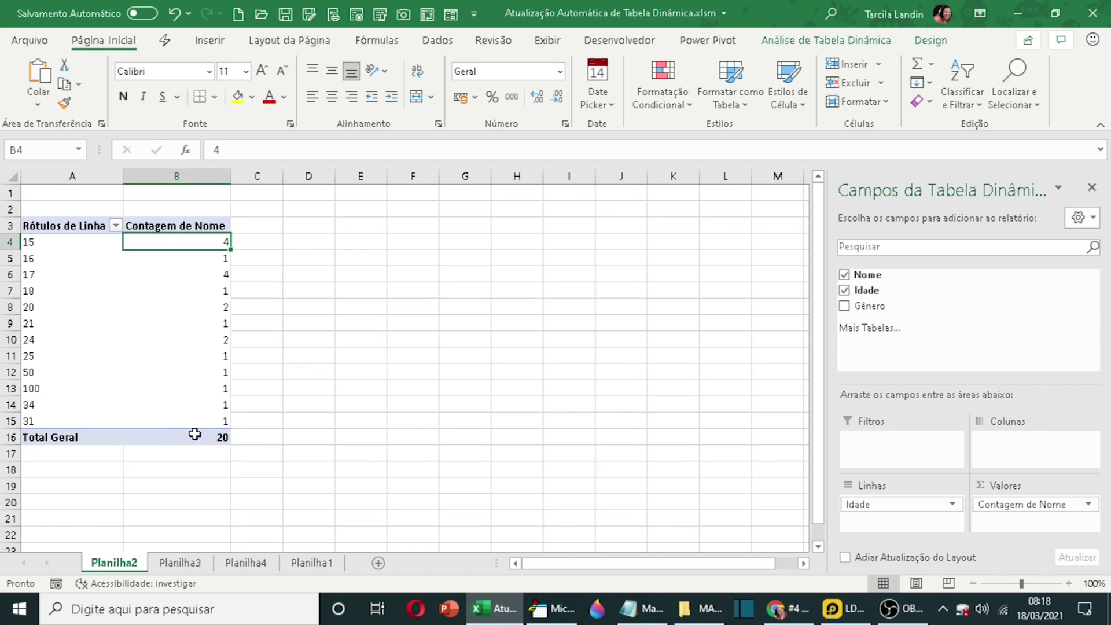
- Run the att macro from Planilha1's image, check the pivot tables on Planilha2, Planilha3 and Planilha4, and return to Planilha1
click(312, 563)
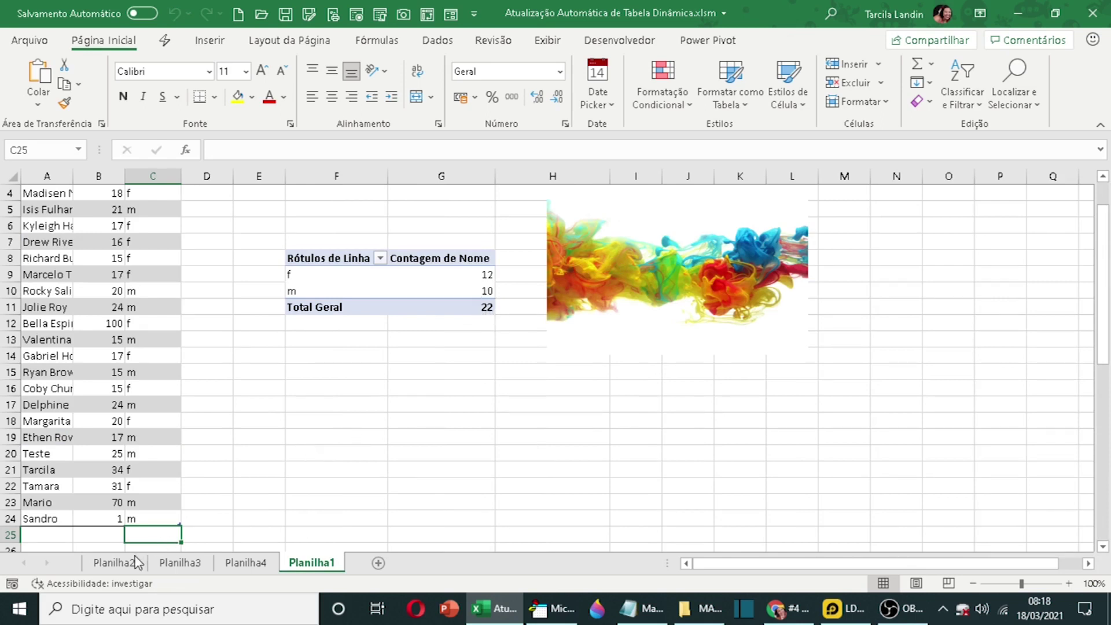
click(115, 562)
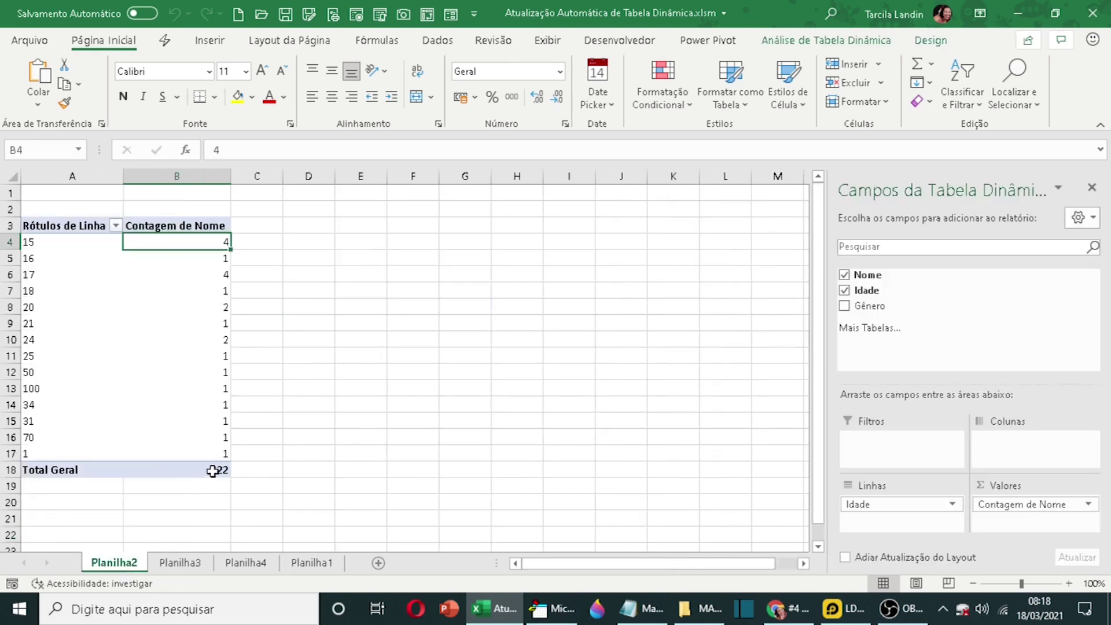
click(176, 565)
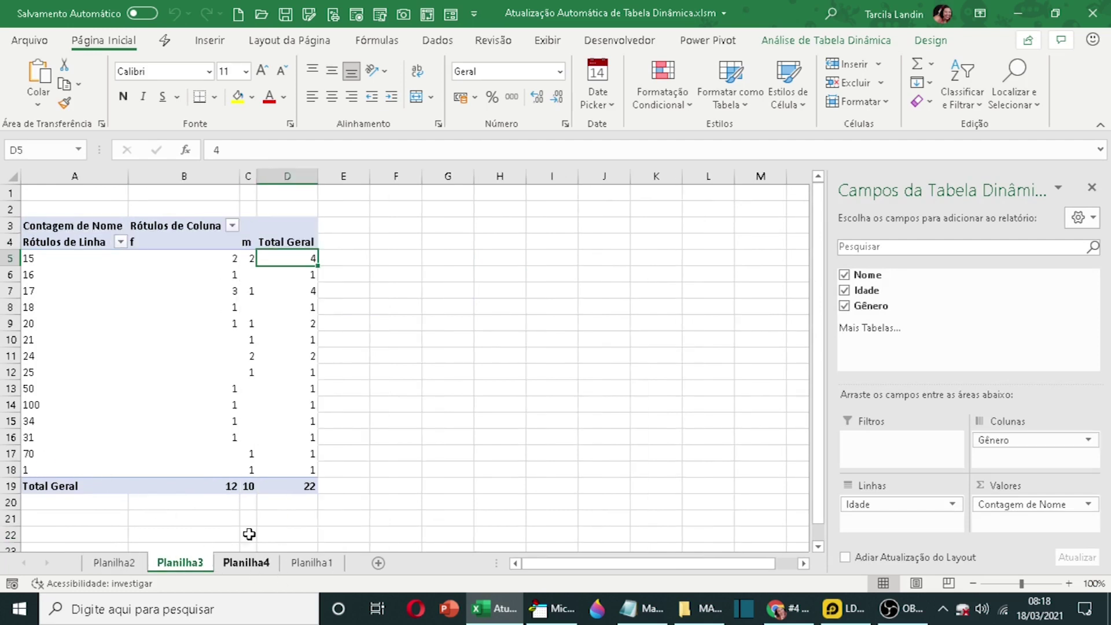
click(249, 564)
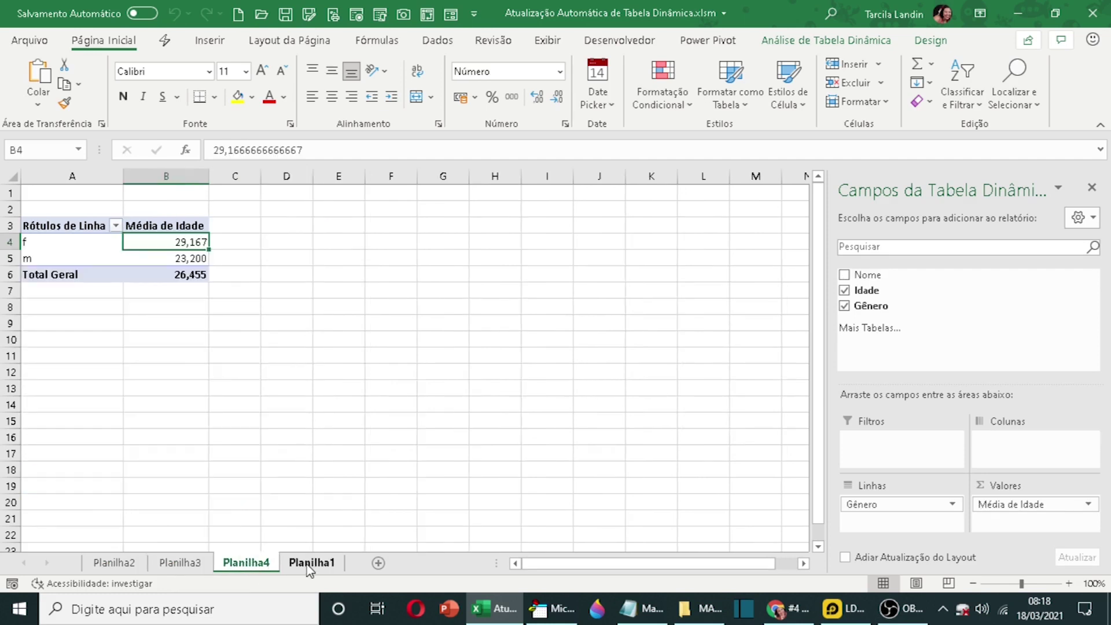
click(308, 564)
click(275, 561)
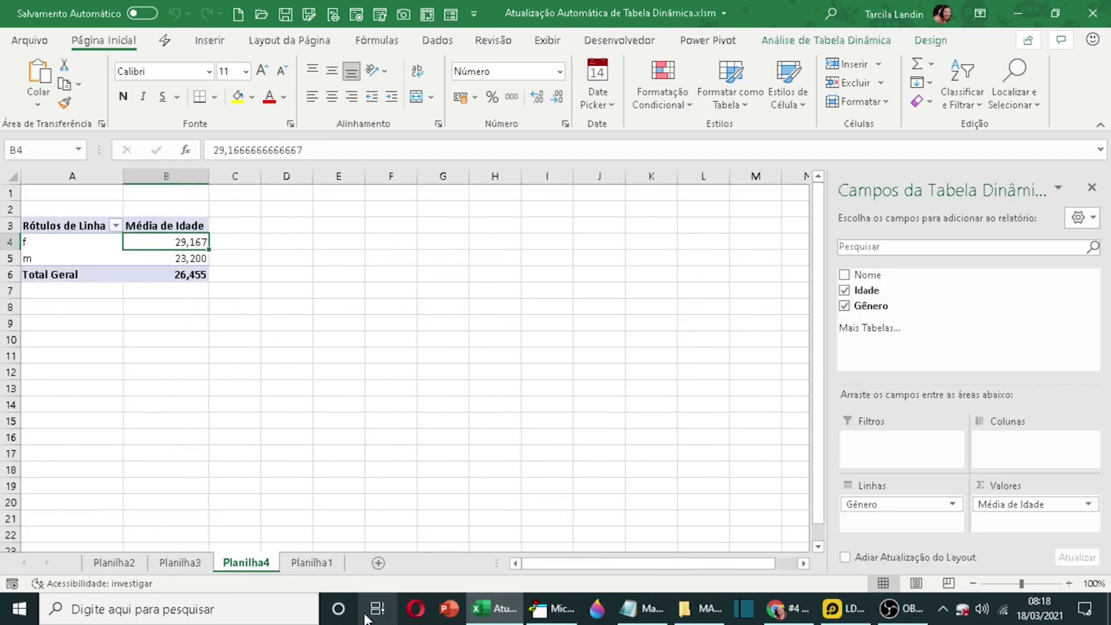
click(311, 563)
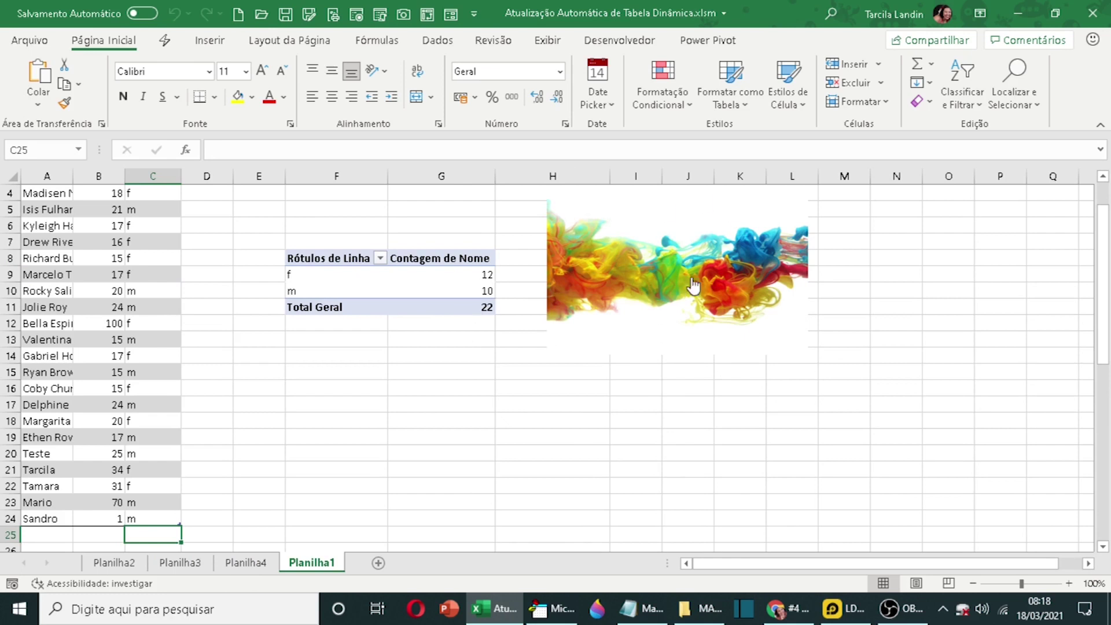